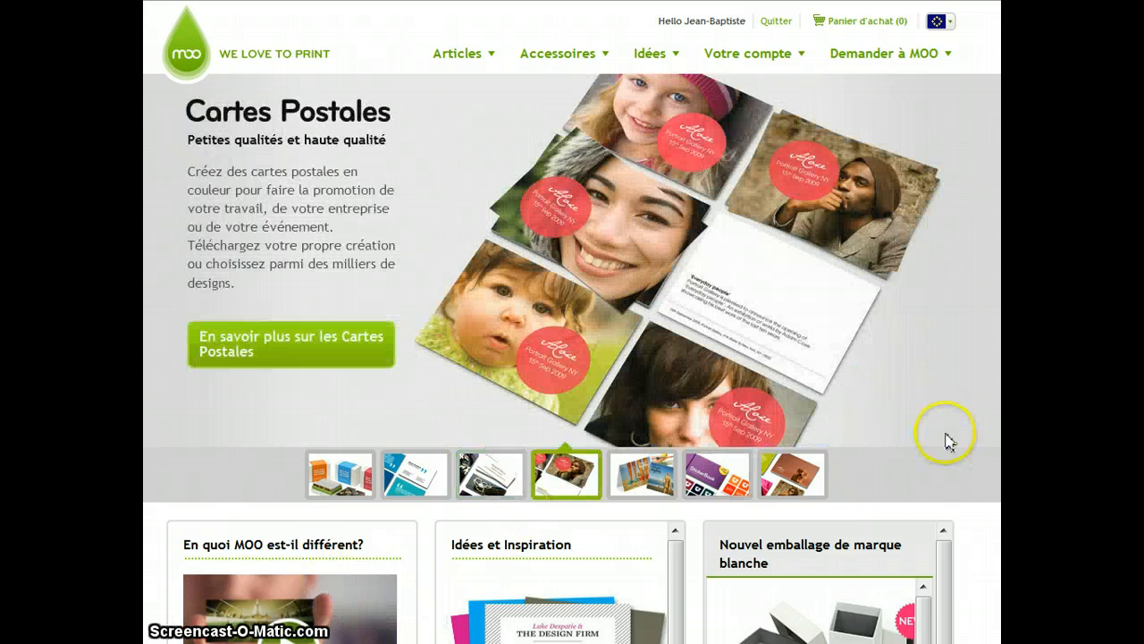
- Scroll through the homepage to look over its content
scroll(572, 322, down, 1)
scroll(572, 322, down, 7)
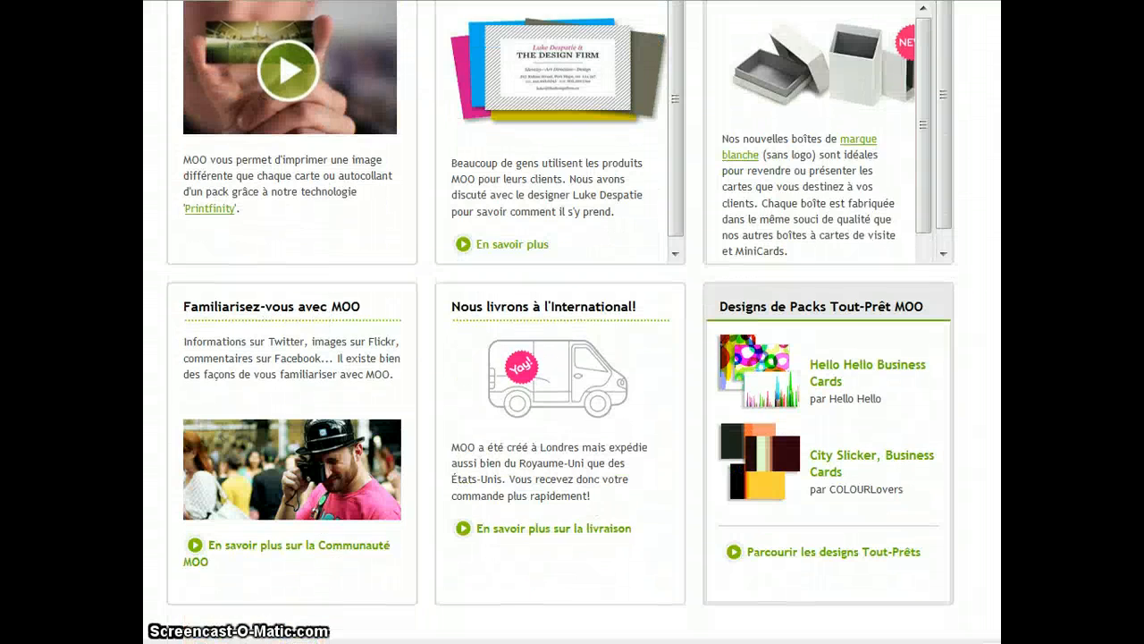
scroll(572, 321, up, 1)
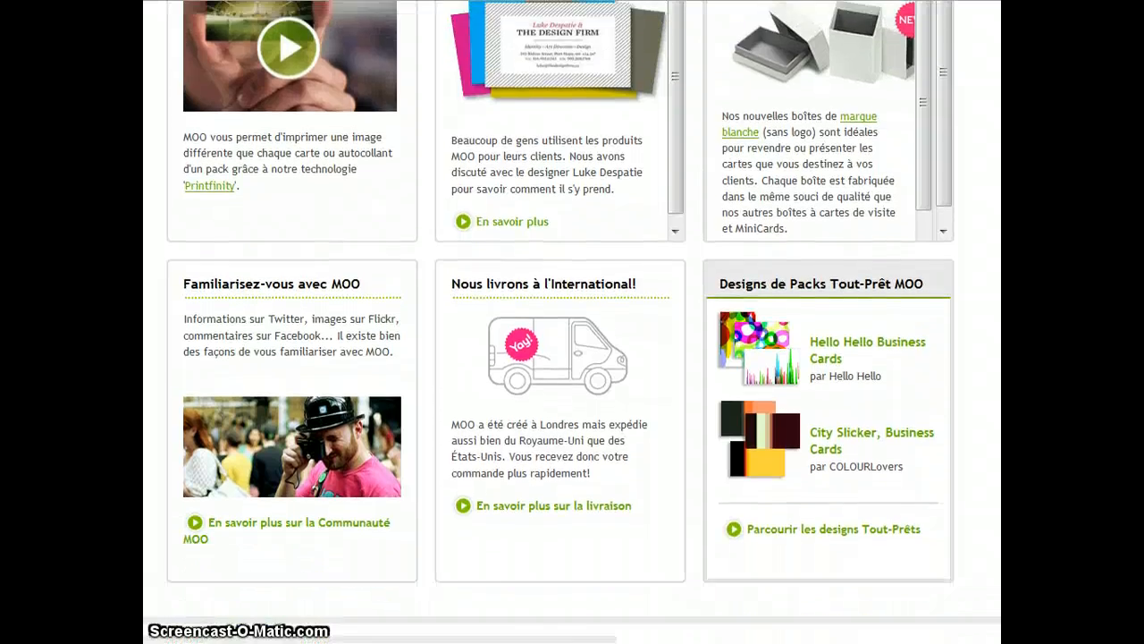
scroll(572, 322, down, 2)
scroll(572, 322, up, 4)
scroll(572, 322, up, 4)
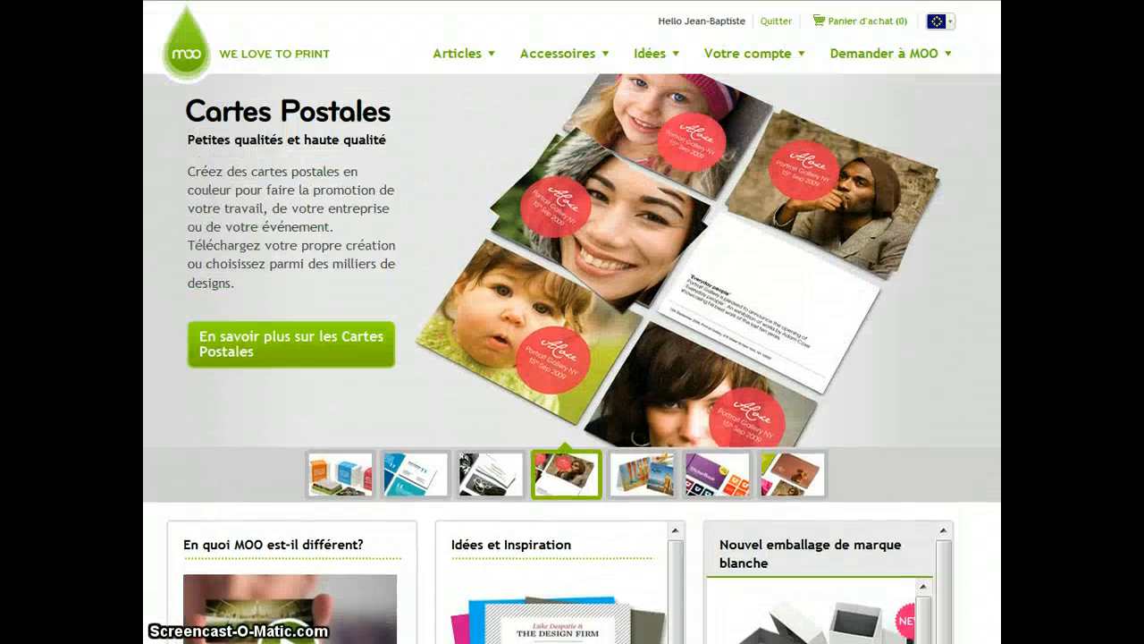
- Open the Cartes Postales product page from the Articles menu
mouse_move(666, 66)
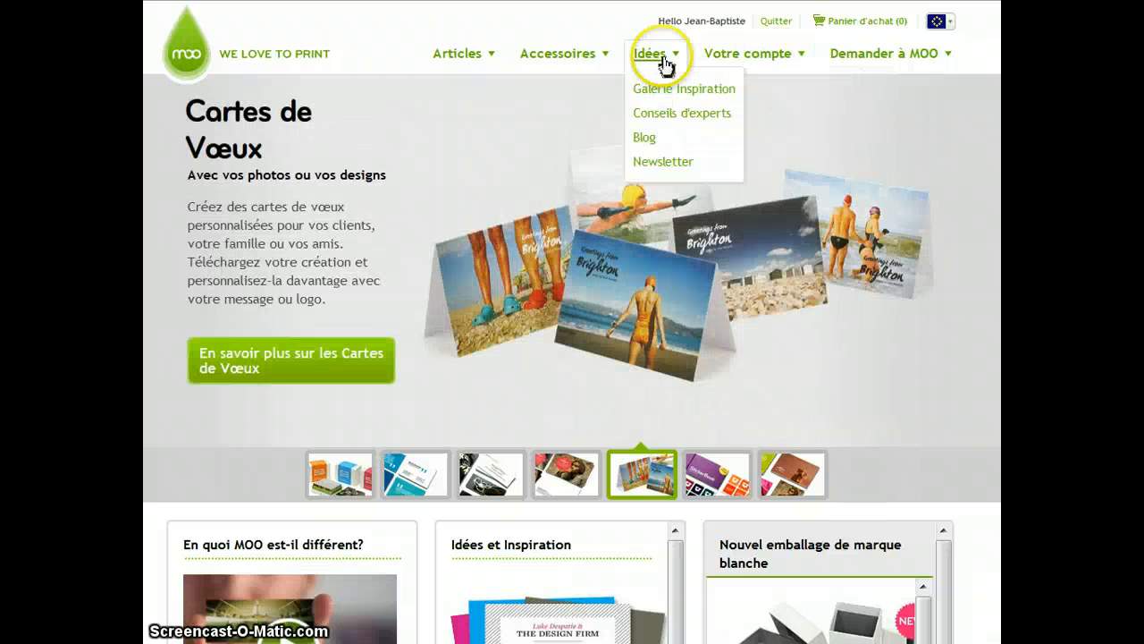
mouse_move(472, 61)
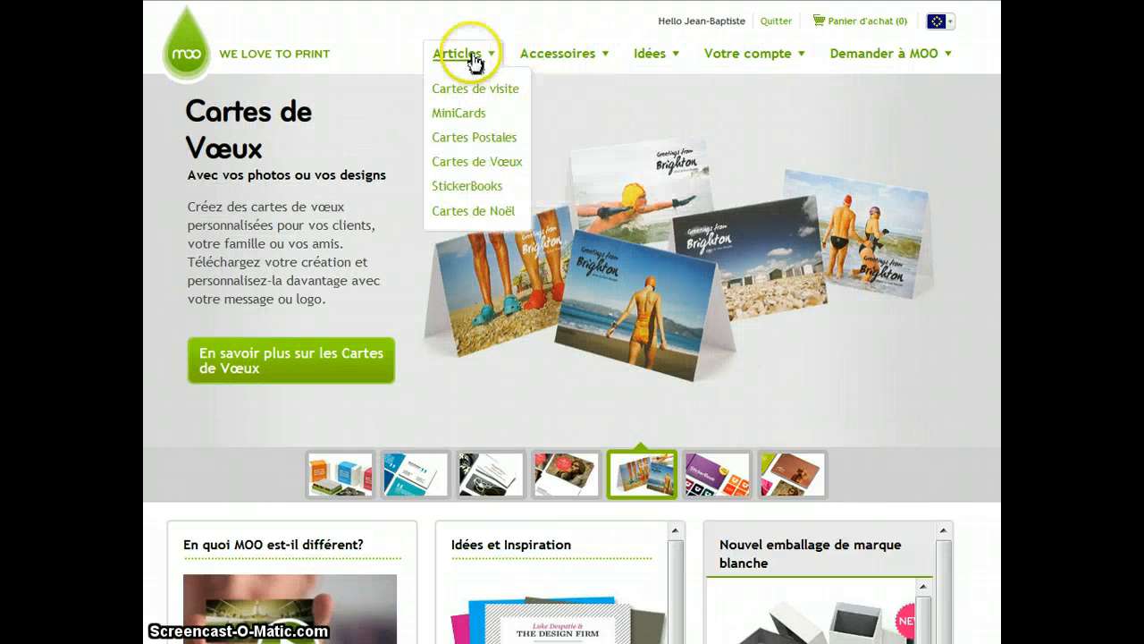
click(493, 143)
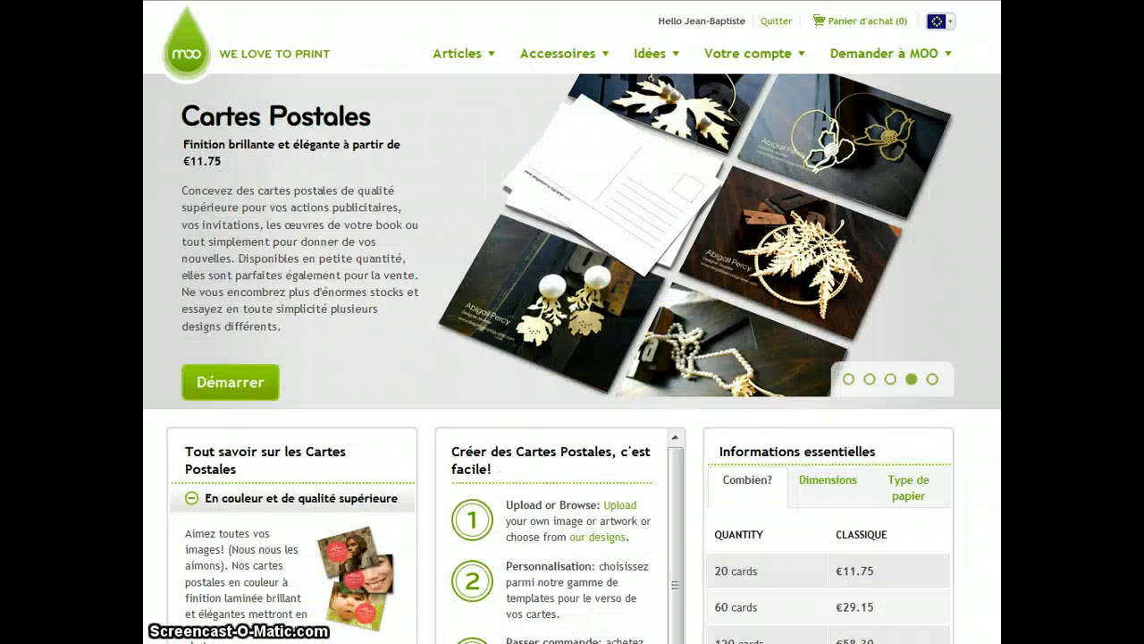
- Scroll through the postcard page to read its description and price list
scroll(572, 358, down, 3)
scroll(572, 322, down, 5)
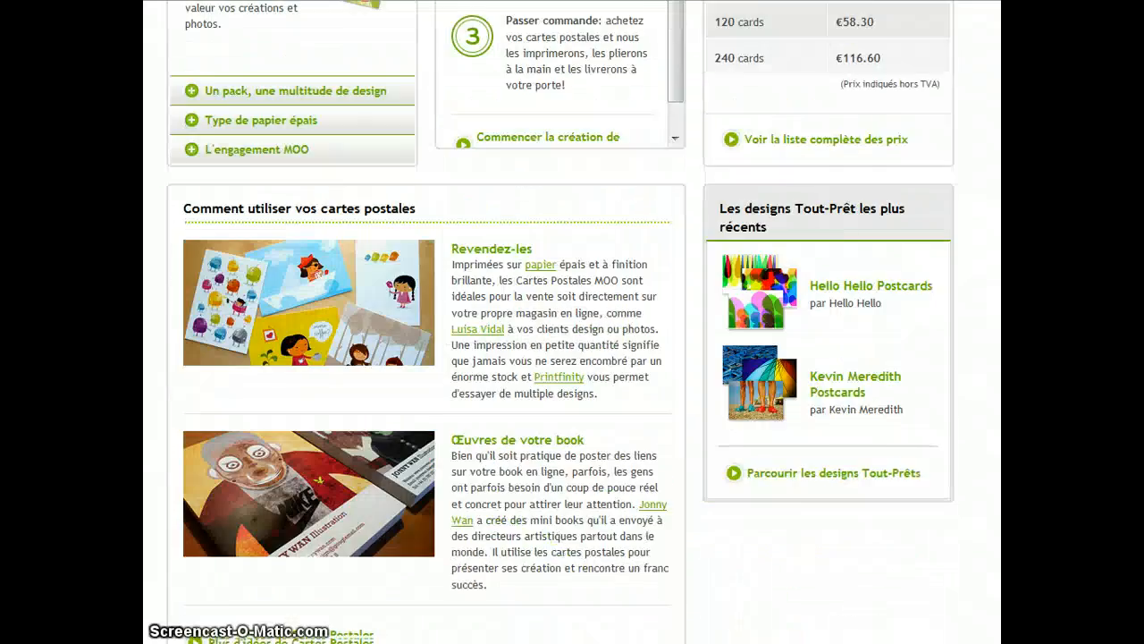
scroll(572, 321, down, 2)
scroll(572, 322, up, 1)
scroll(573, 322, up, 7)
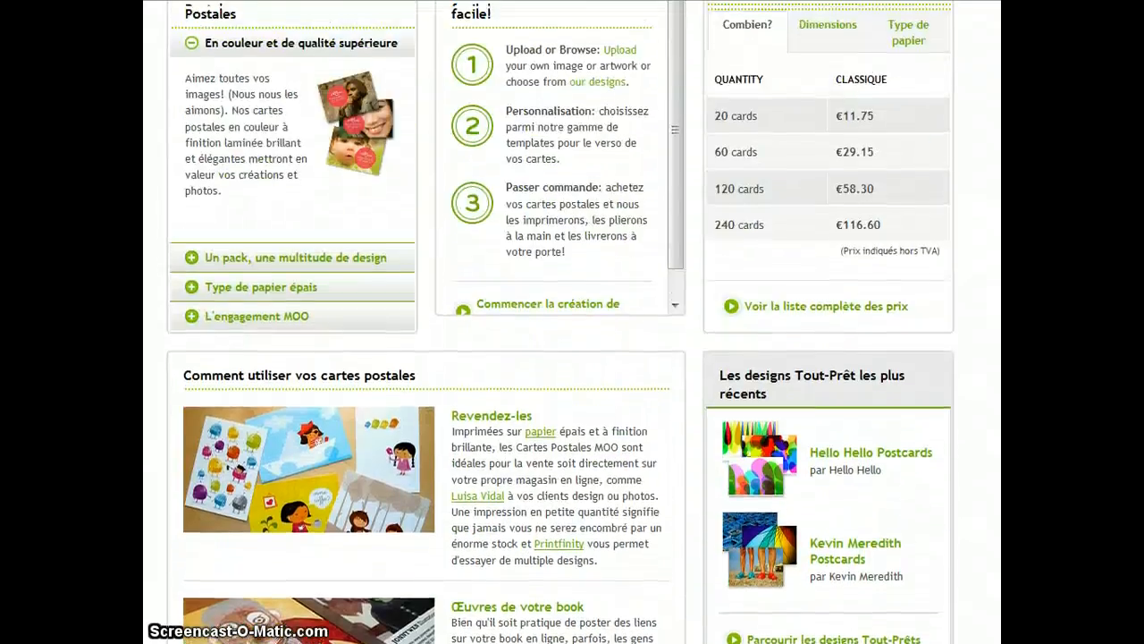
scroll(573, 322, up, 1)
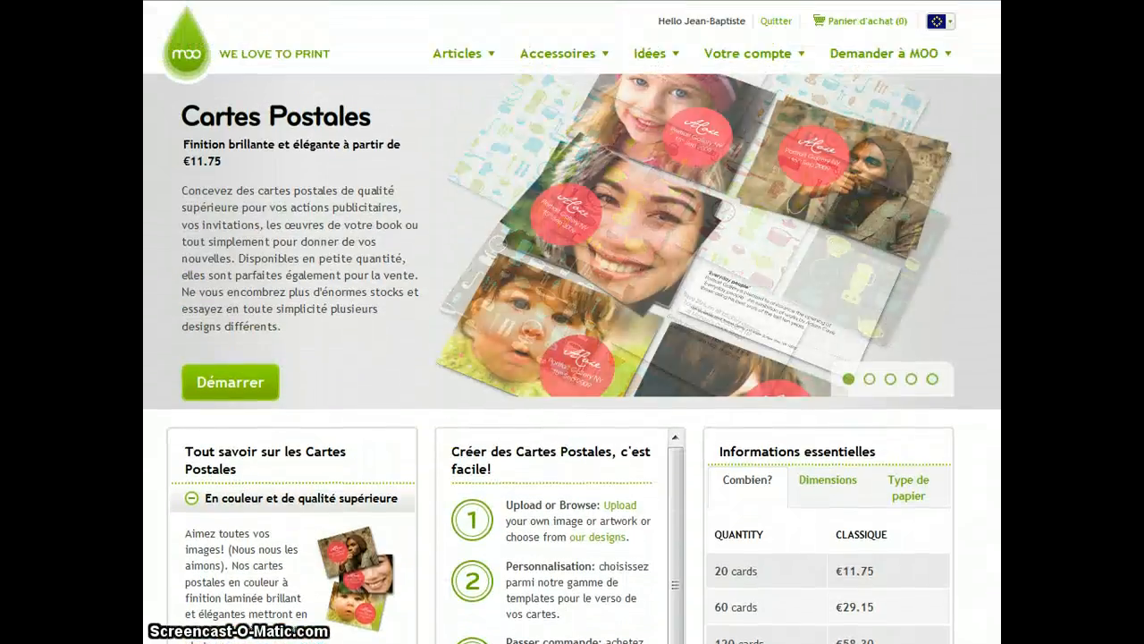
scroll(572, 322, down, 8)
scroll(573, 322, up, 7)
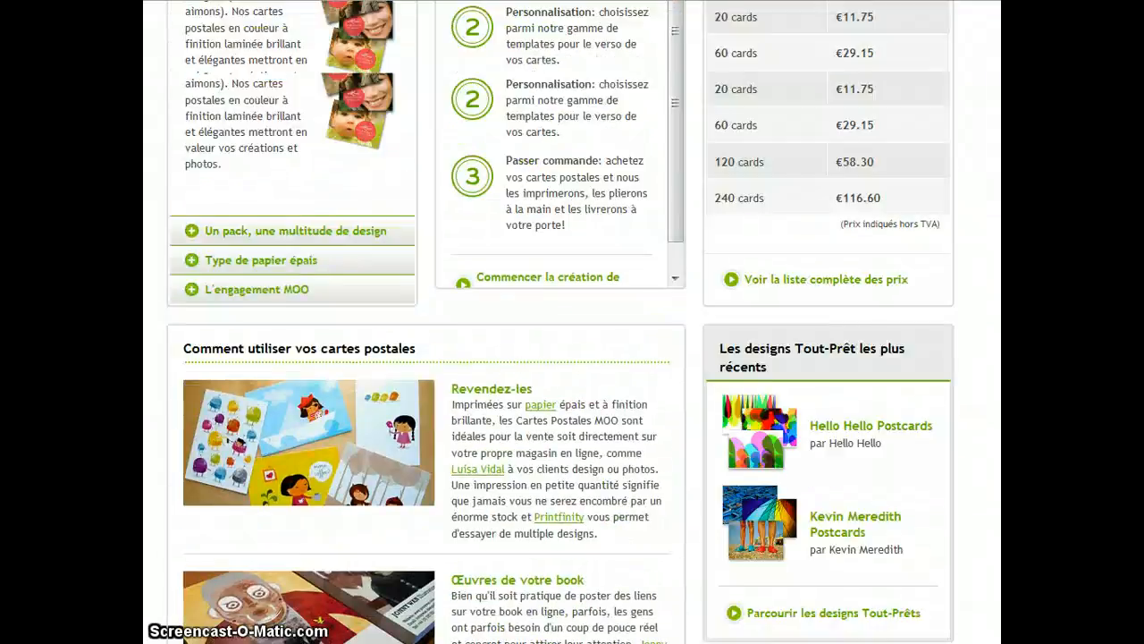
scroll(572, 322, up, 2)
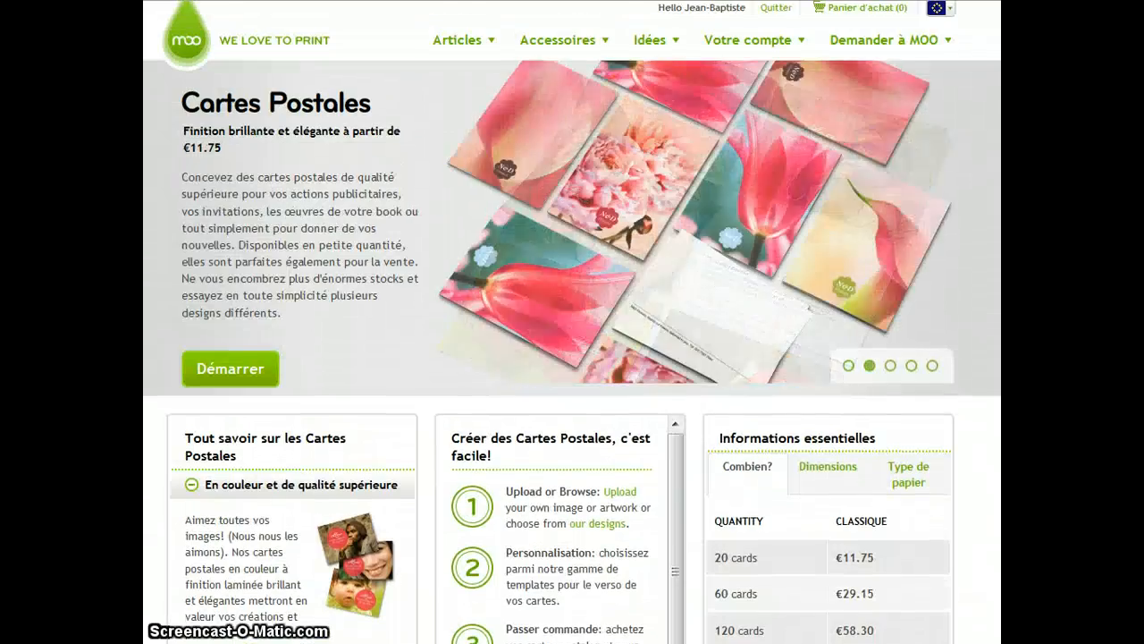
scroll(572, 322, down, 1)
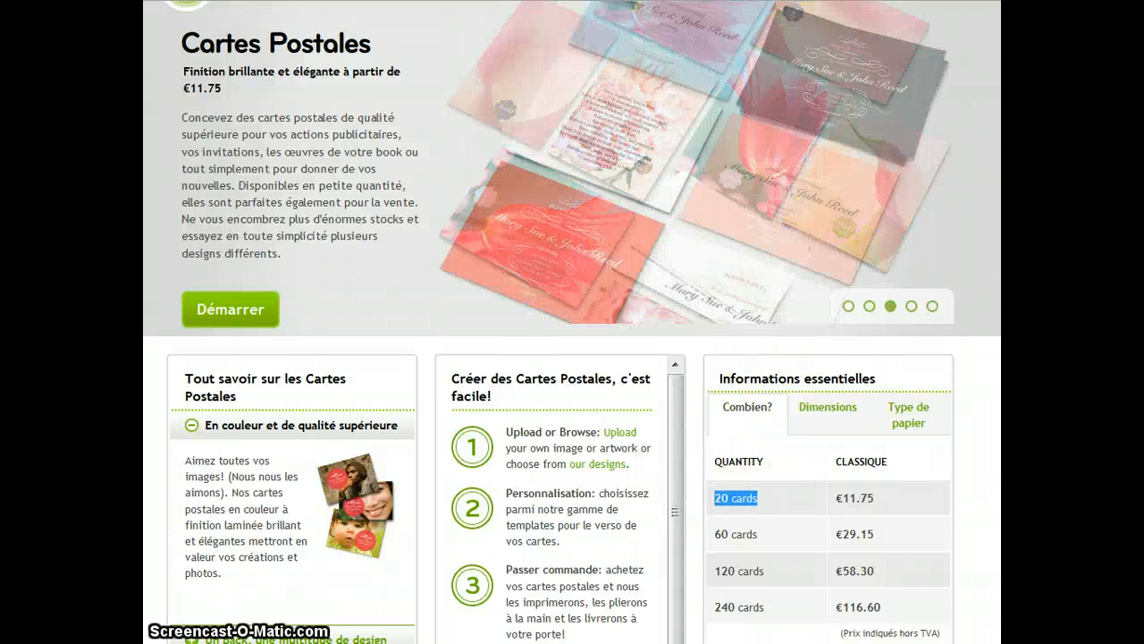
scroll(572, 322, up, 1)
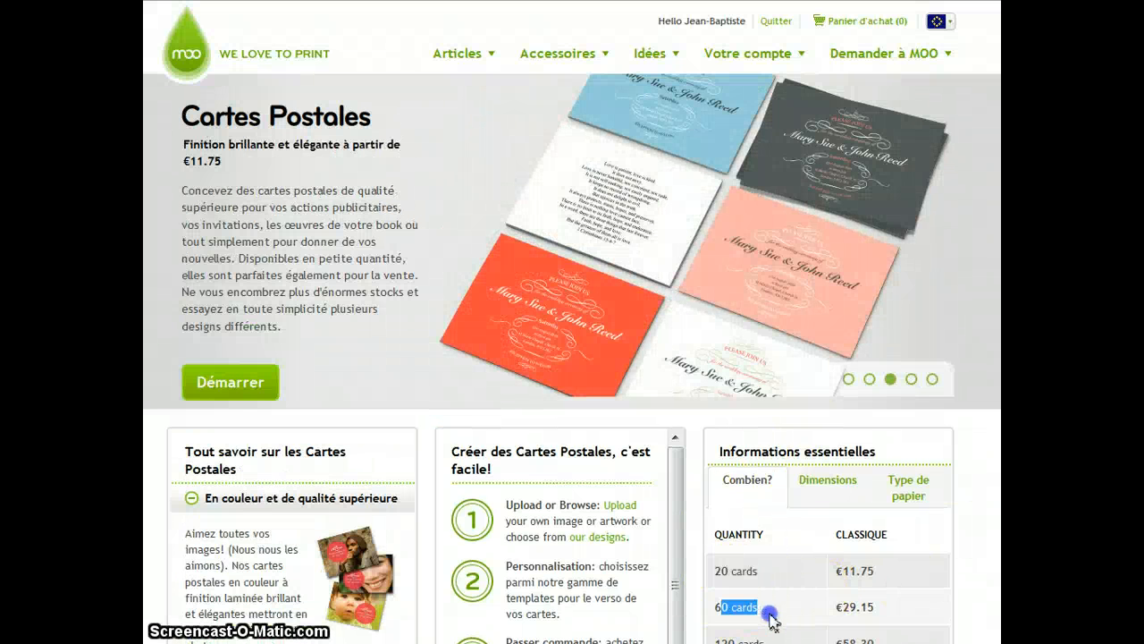
- Start a postcard order, choose the pack of 20 postcards, and opt to upload your own images
click(258, 393)
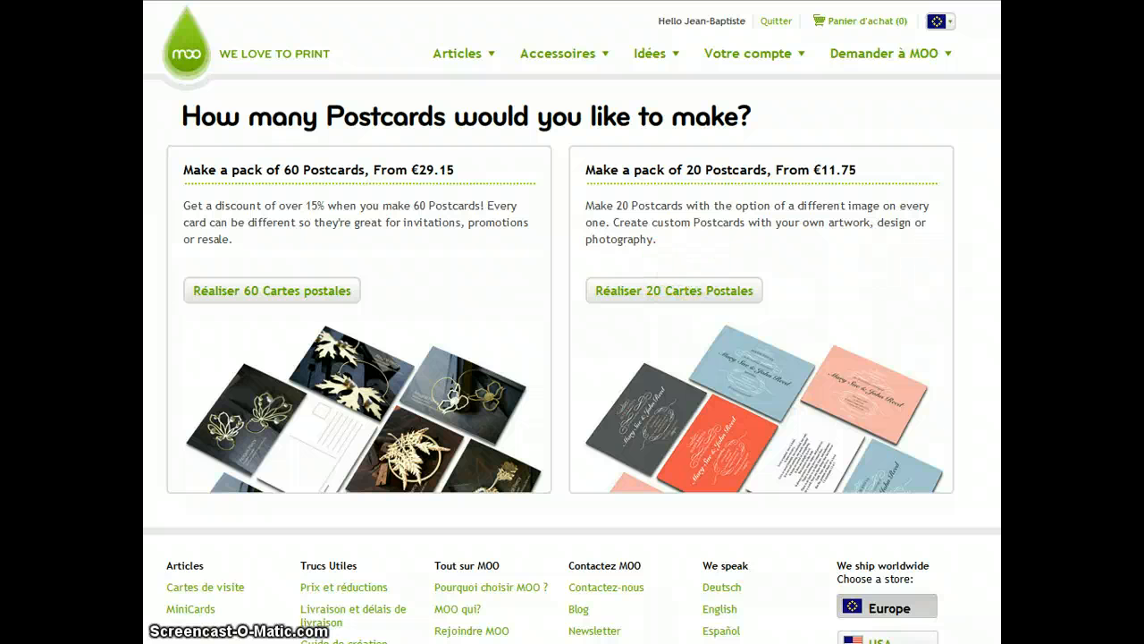
click(654, 293)
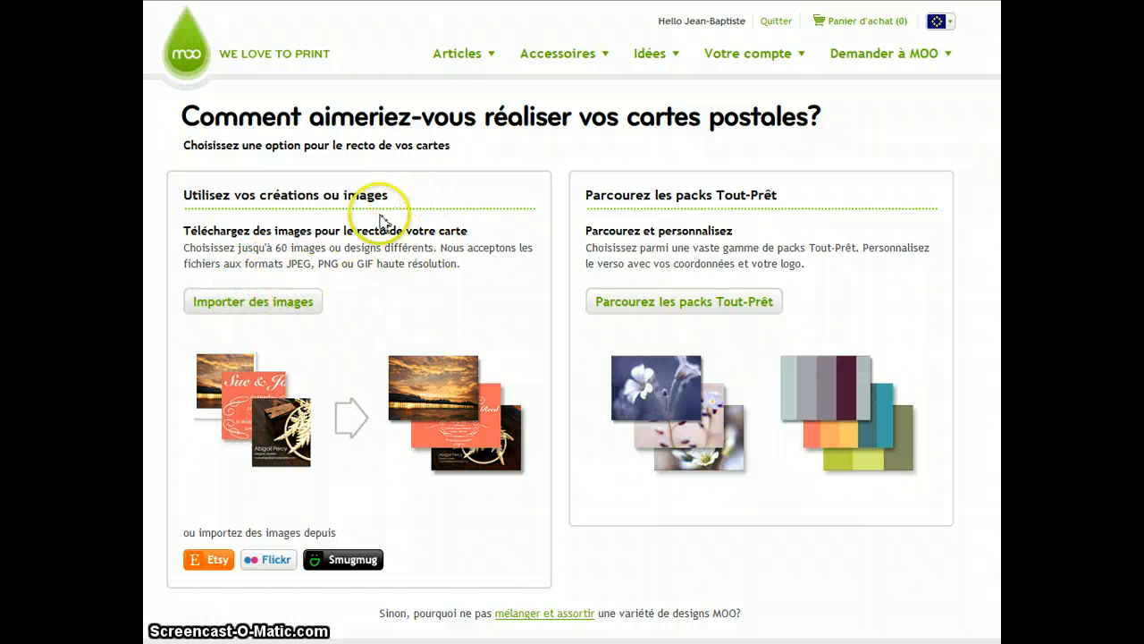
click(300, 371)
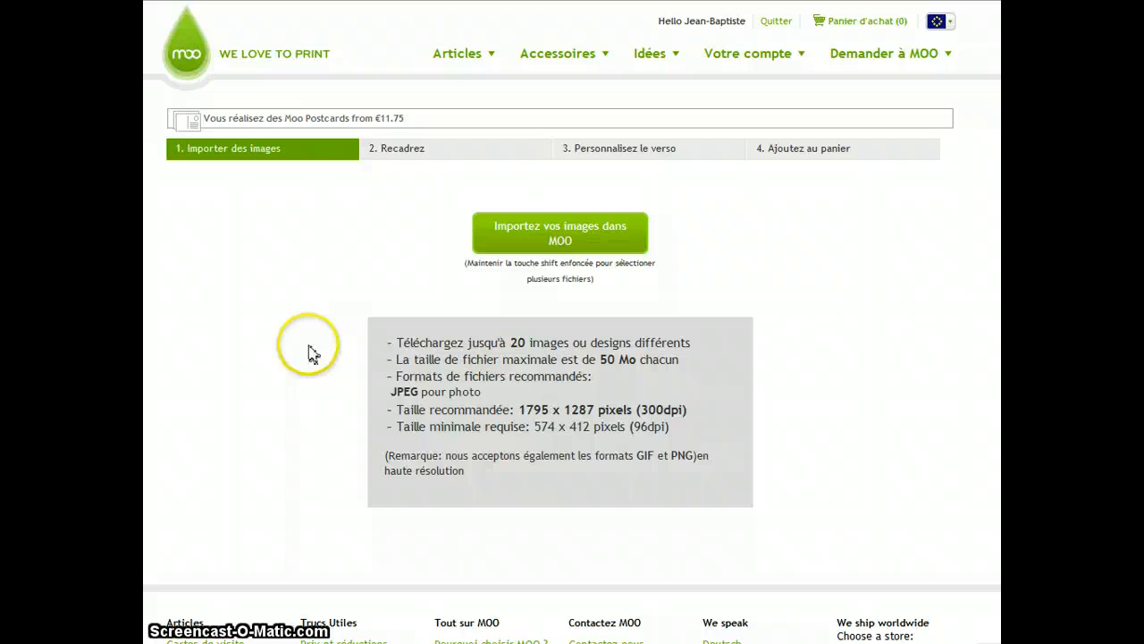
- Open the image upload file dialog and browse the desktop's Photos folder
click(546, 239)
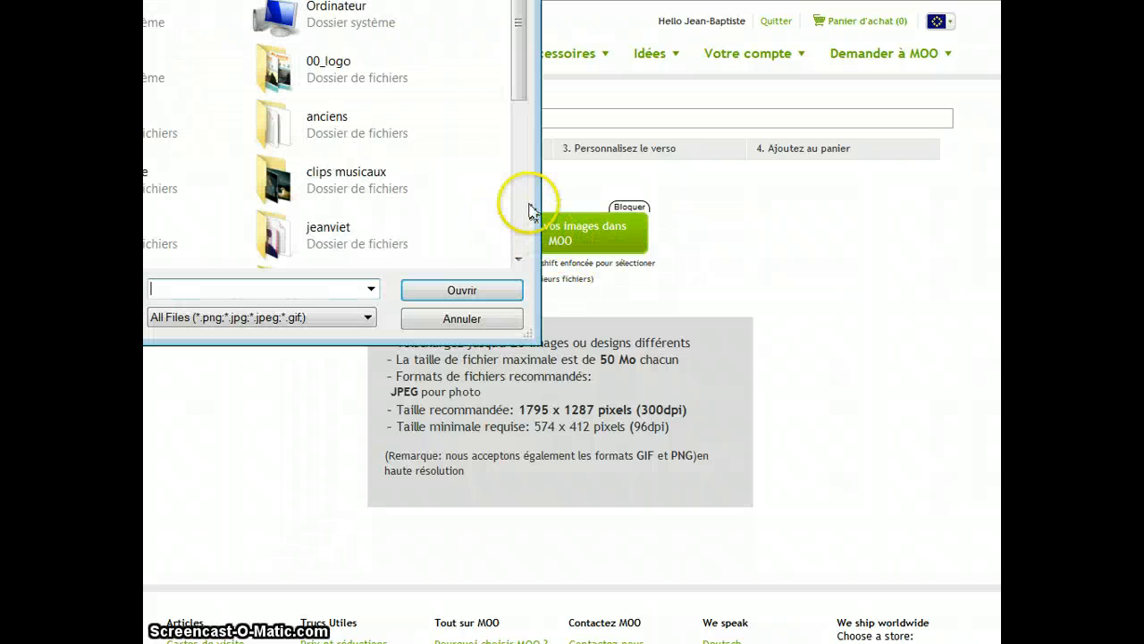
drag(197, 0, 469, 38)
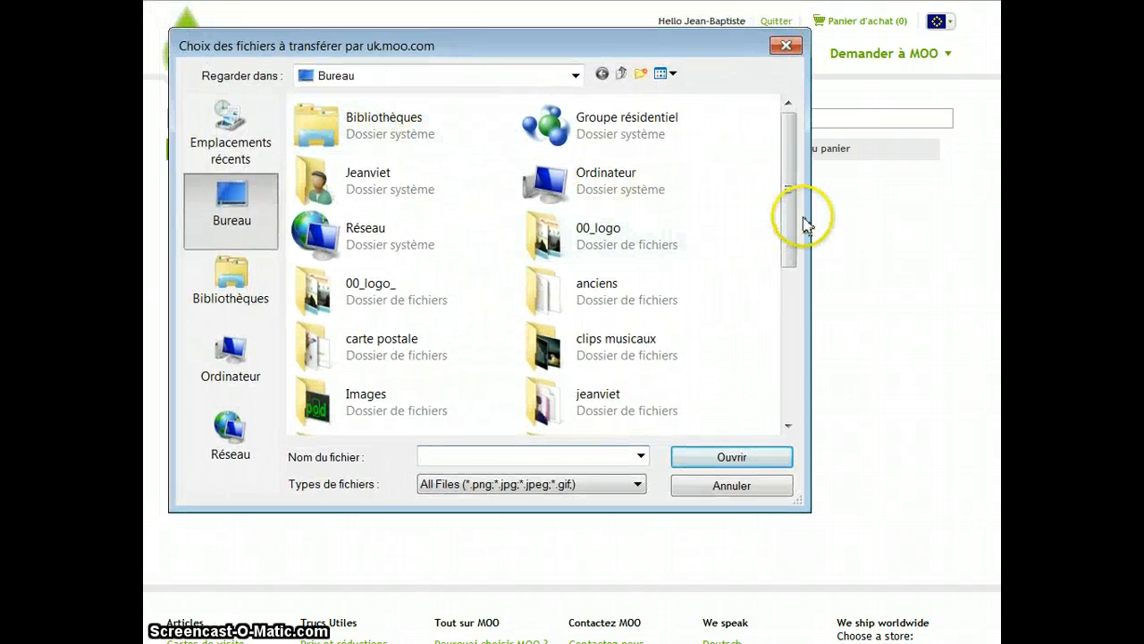
drag(798, 224, 807, 349)
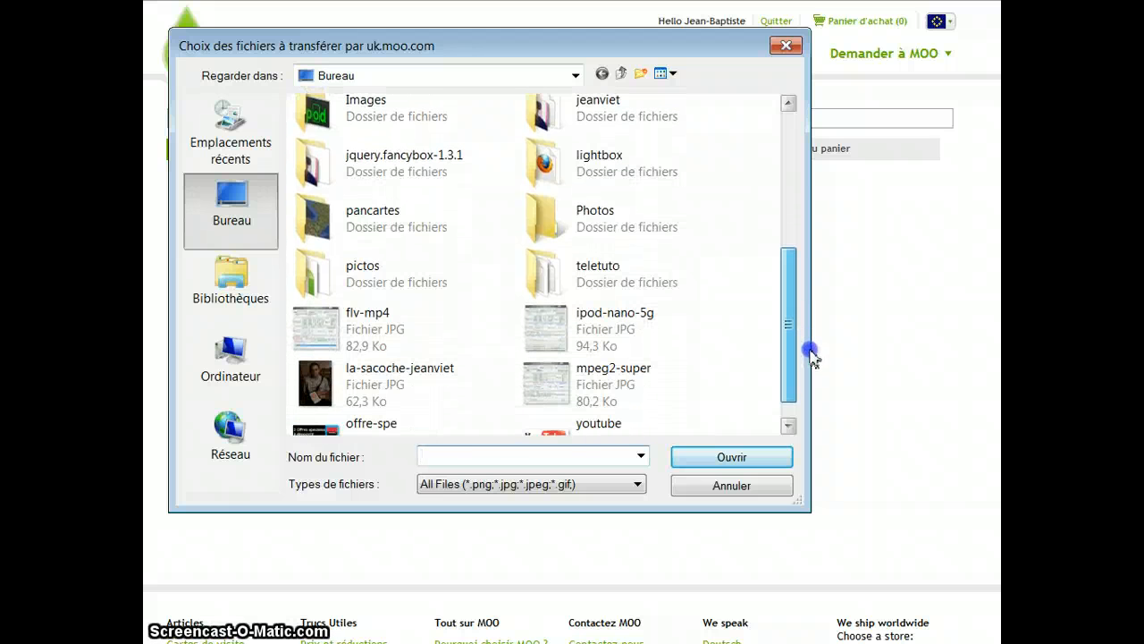
double_click(588, 235)
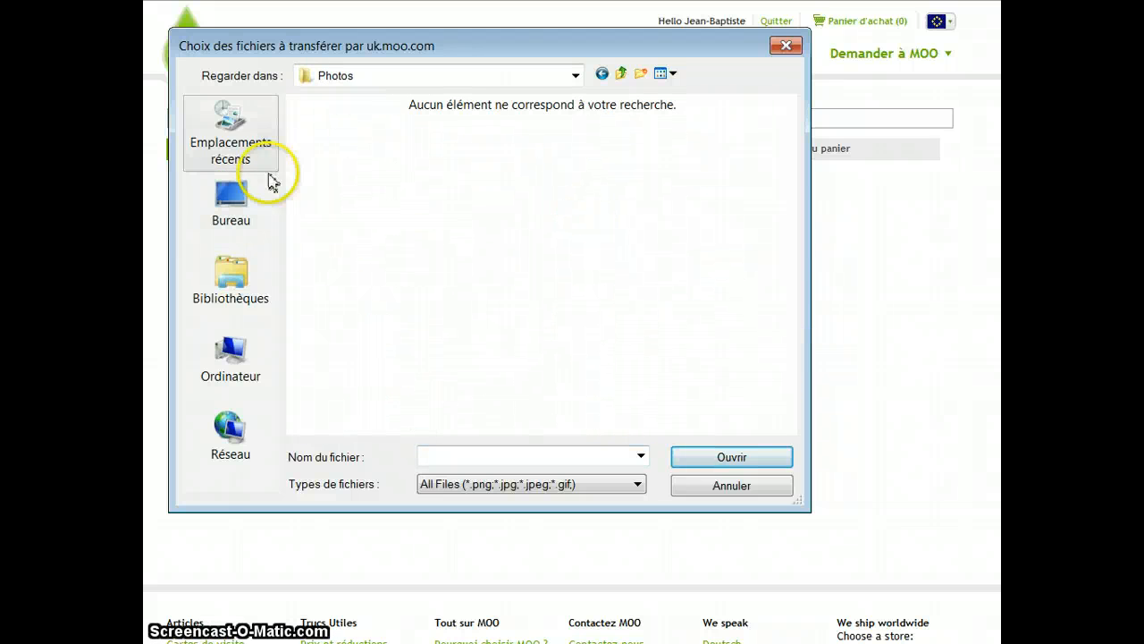
click(205, 198)
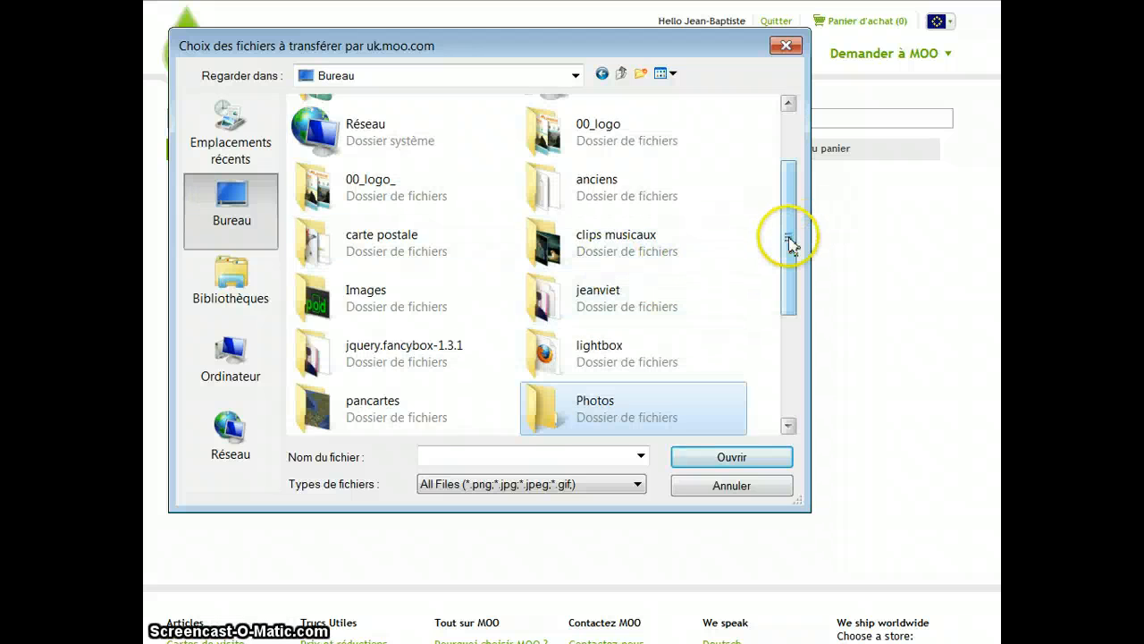
drag(789, 243, 823, 164)
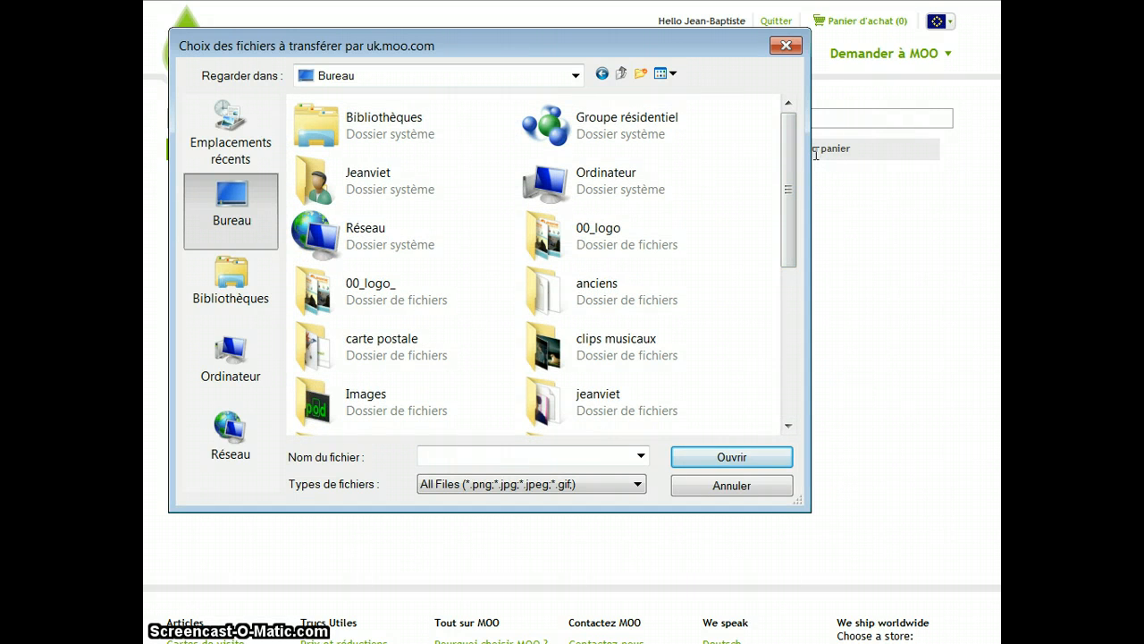
- Browse the computer's Images library and its 2010-08-18 folder for photos
click(599, 190)
click(601, 189)
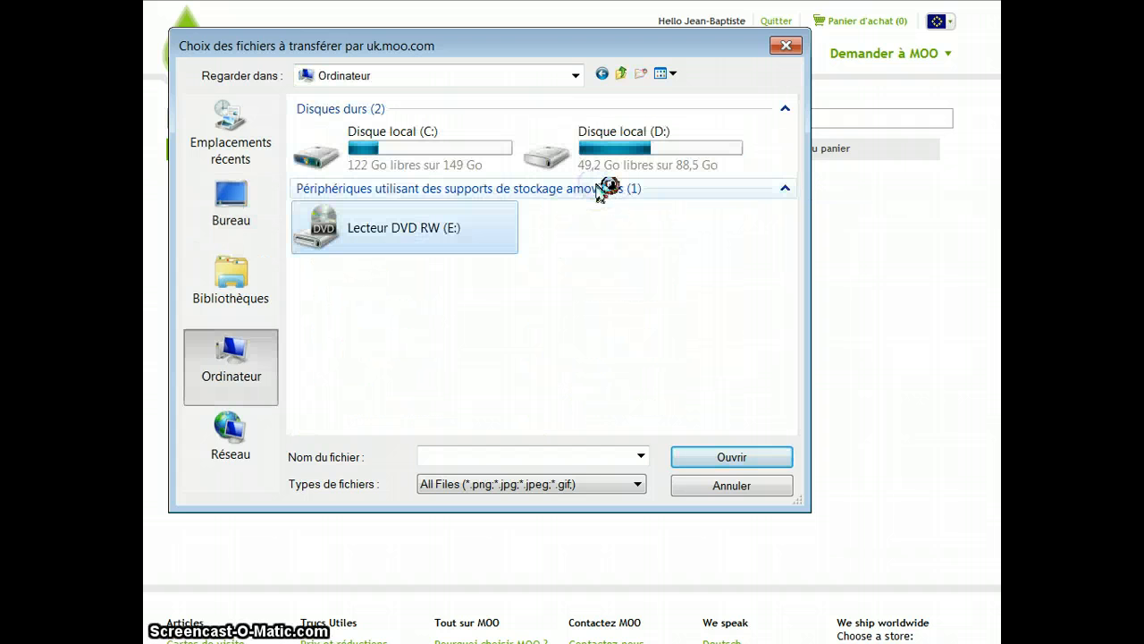
click(220, 286)
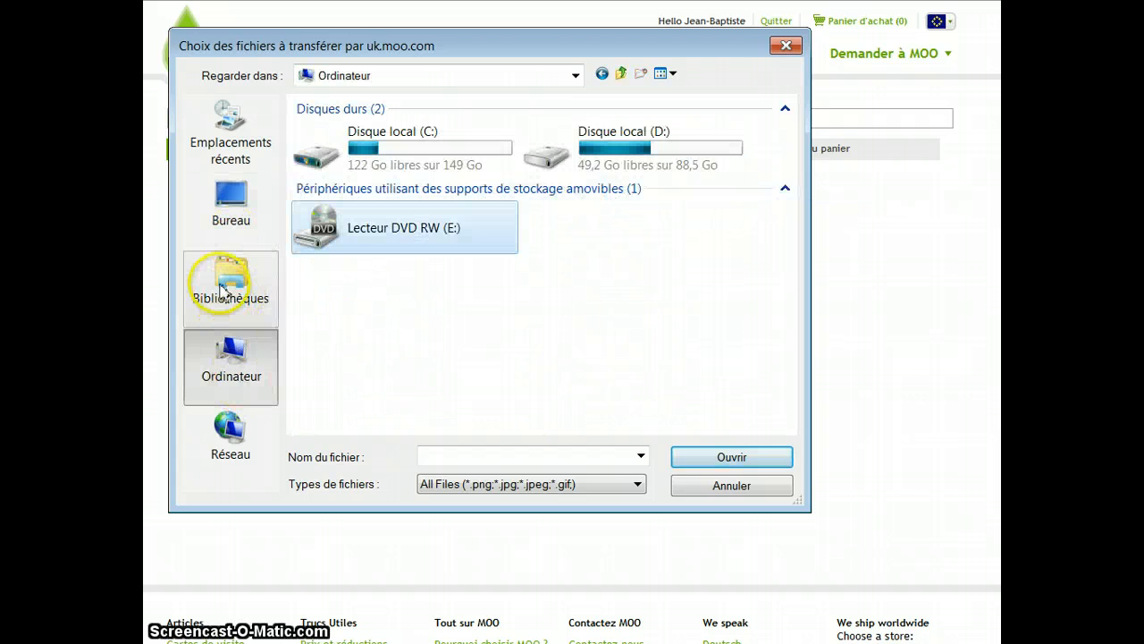
double_click(575, 133)
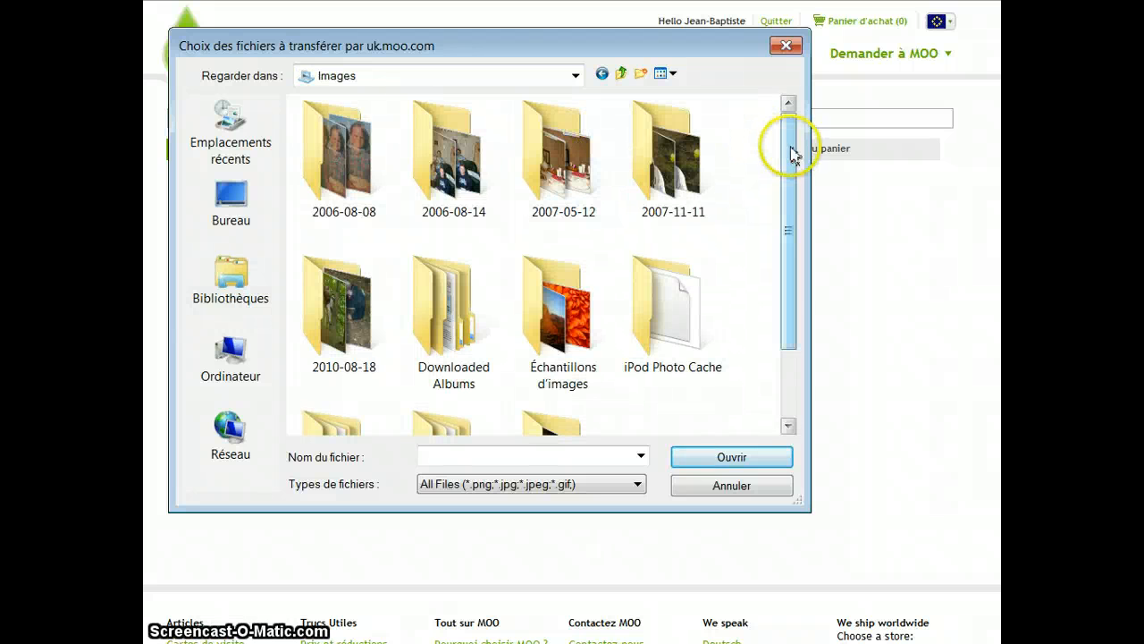
drag(798, 157, 801, 254)
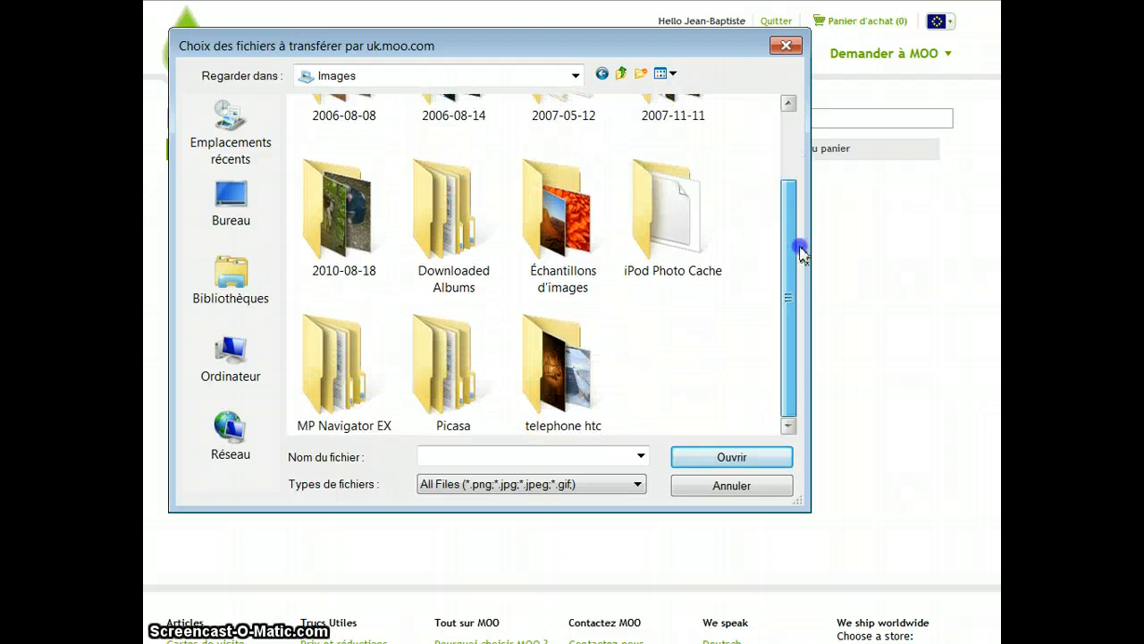
double_click(345, 254)
drag(786, 198, 792, 327)
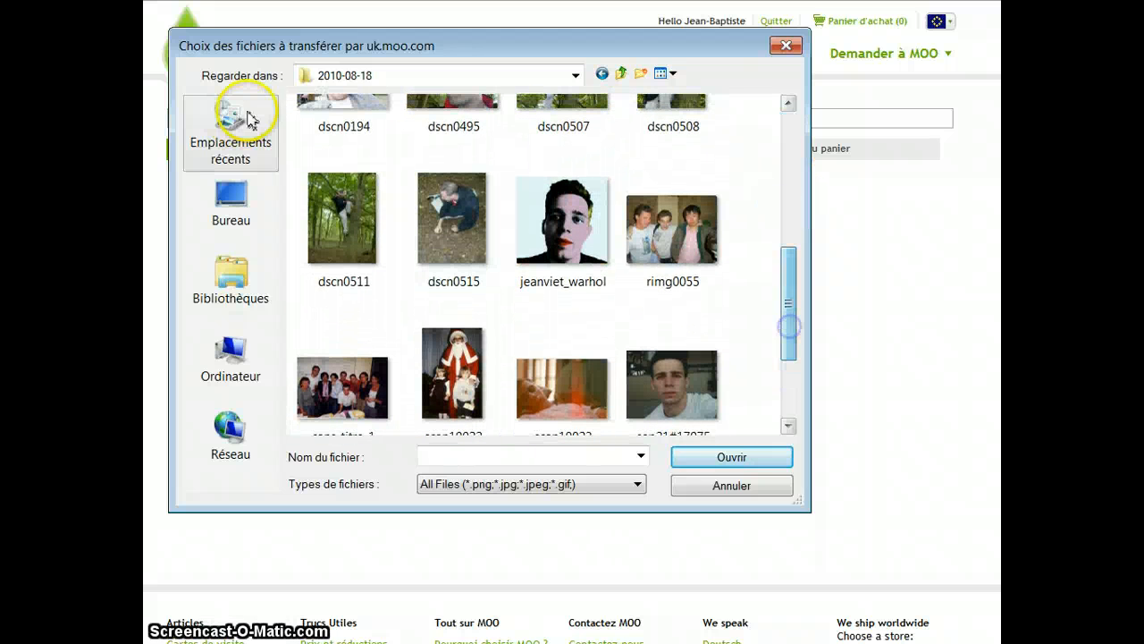
click(601, 73)
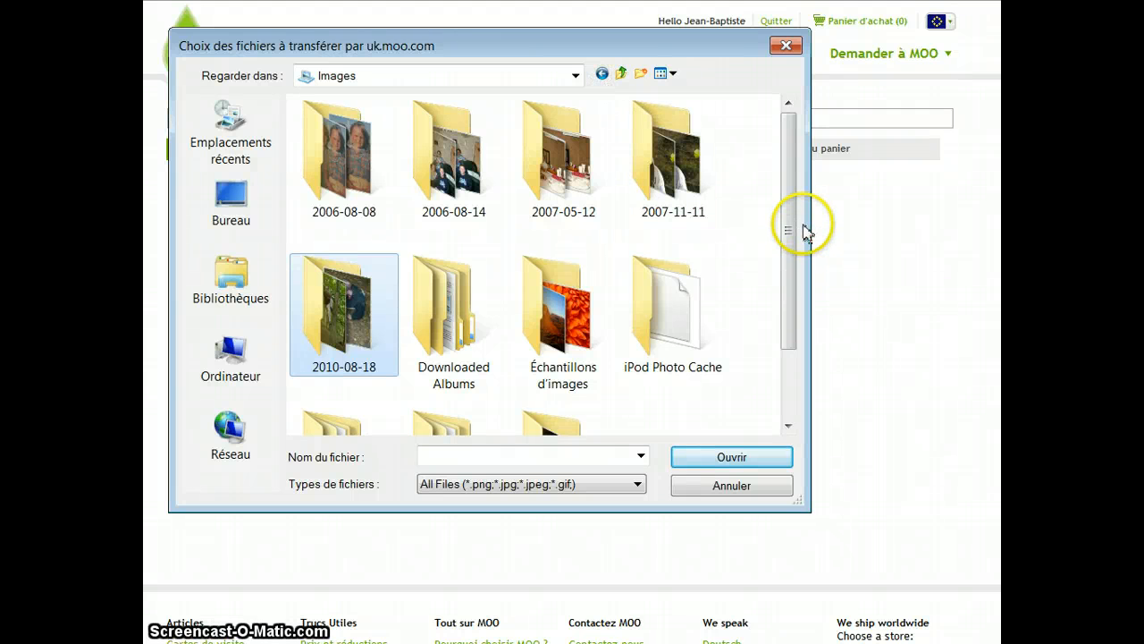
- Navigate from Images through Downloaded Albums and jeanviet into the Appartement Cachan folder
click(706, 170)
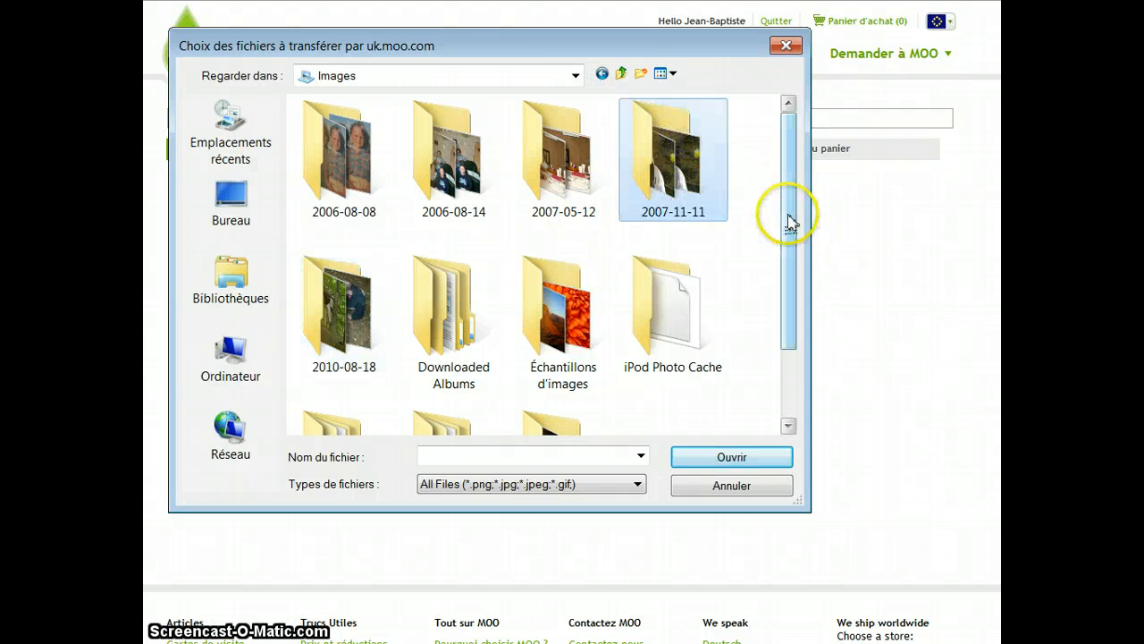
drag(788, 223, 808, 338)
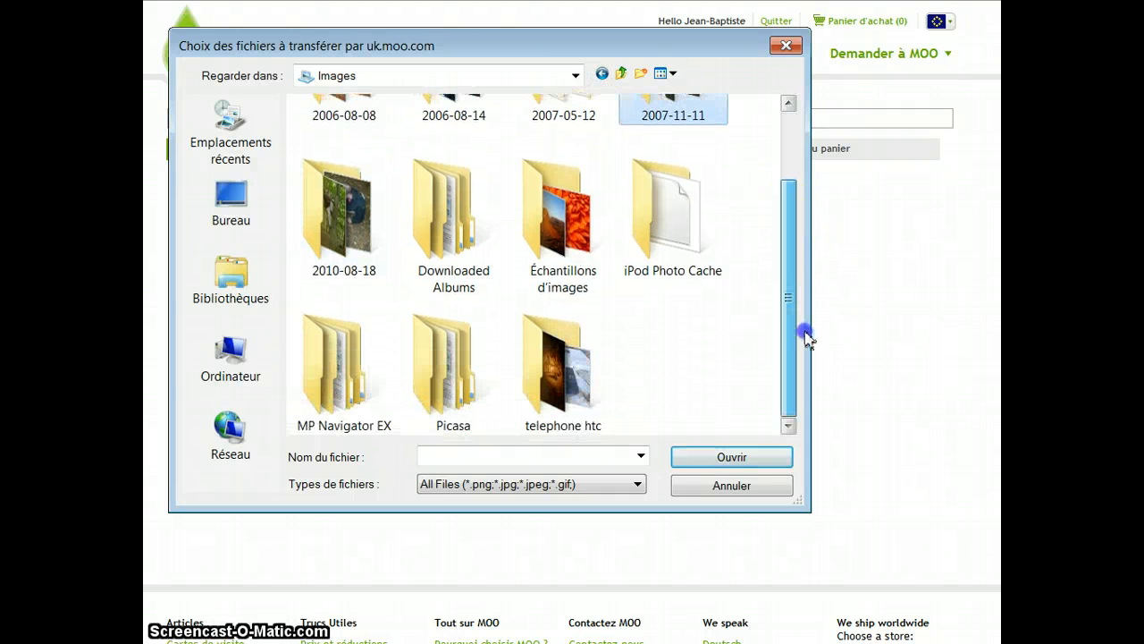
click(471, 344)
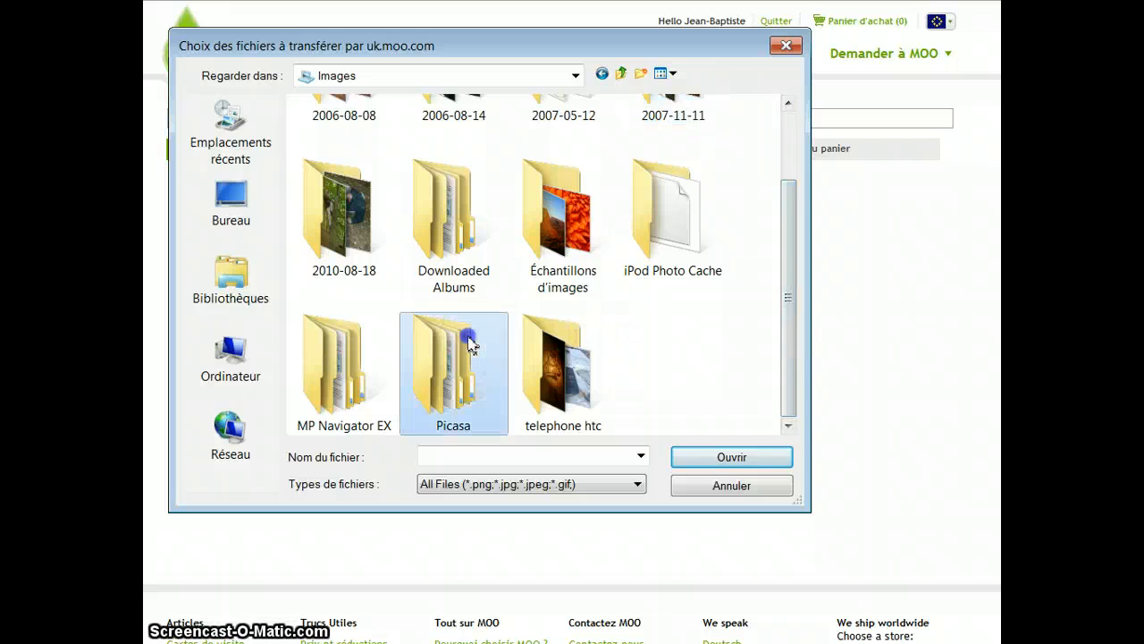
double_click(450, 225)
double_click(354, 184)
double_click(354, 183)
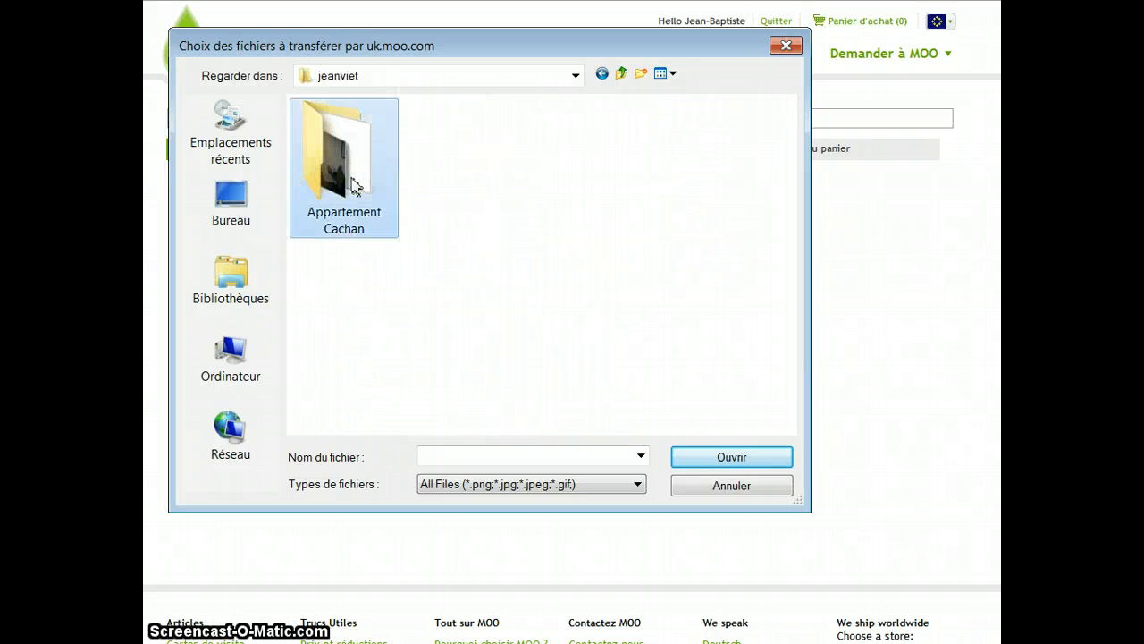
mouse_move(789, 165)
mouse_down()
mouse_move(796, 294)
mouse_move(796, 163)
mouse_up()
- Open the Appartement Cachan folder and select photos P1010644 through P1010655 for upload
click(468, 205)
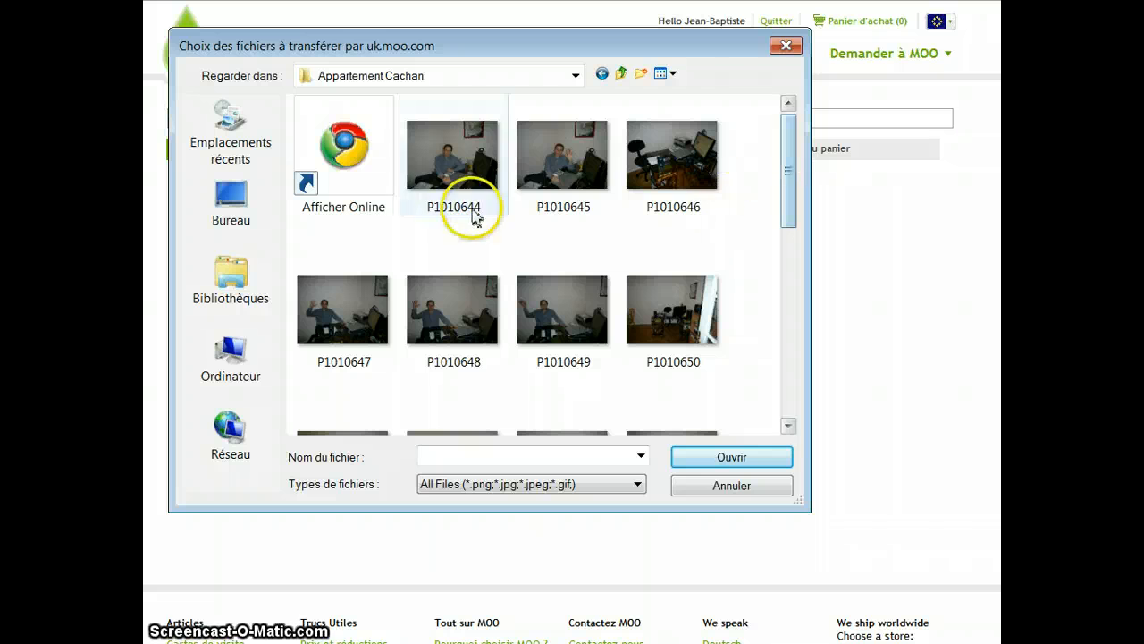
ctrl+click(566, 174)
ctrl+click(671, 158)
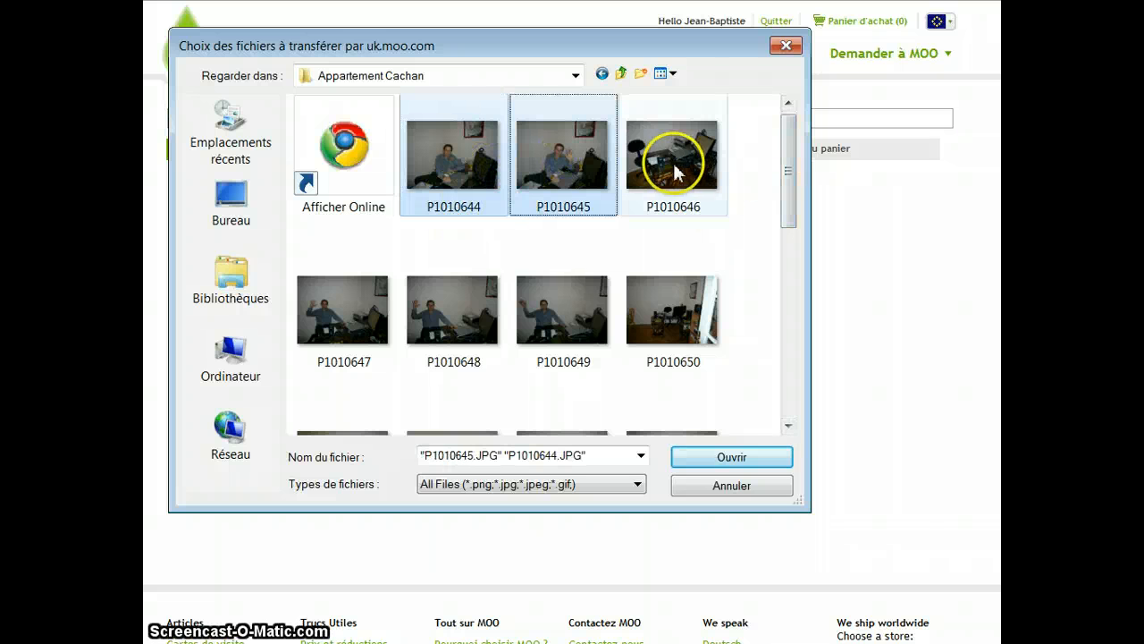
ctrl+click(352, 301)
ctrl+click(433, 309)
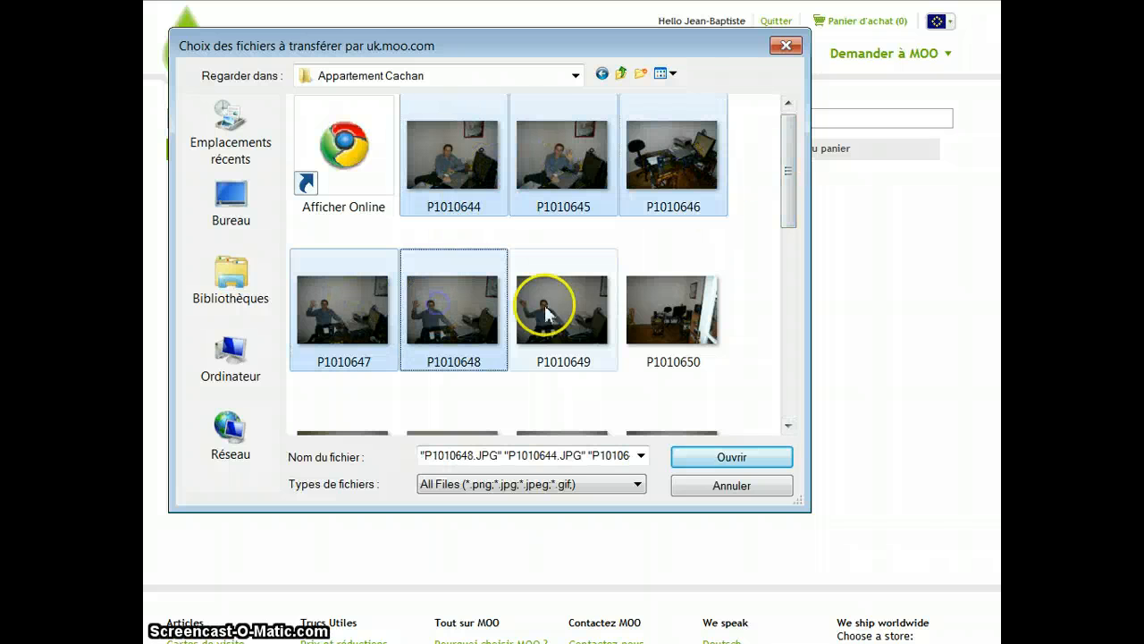
ctrl+click(545, 309)
ctrl+click(642, 311)
scroll(802, 209, down, 2)
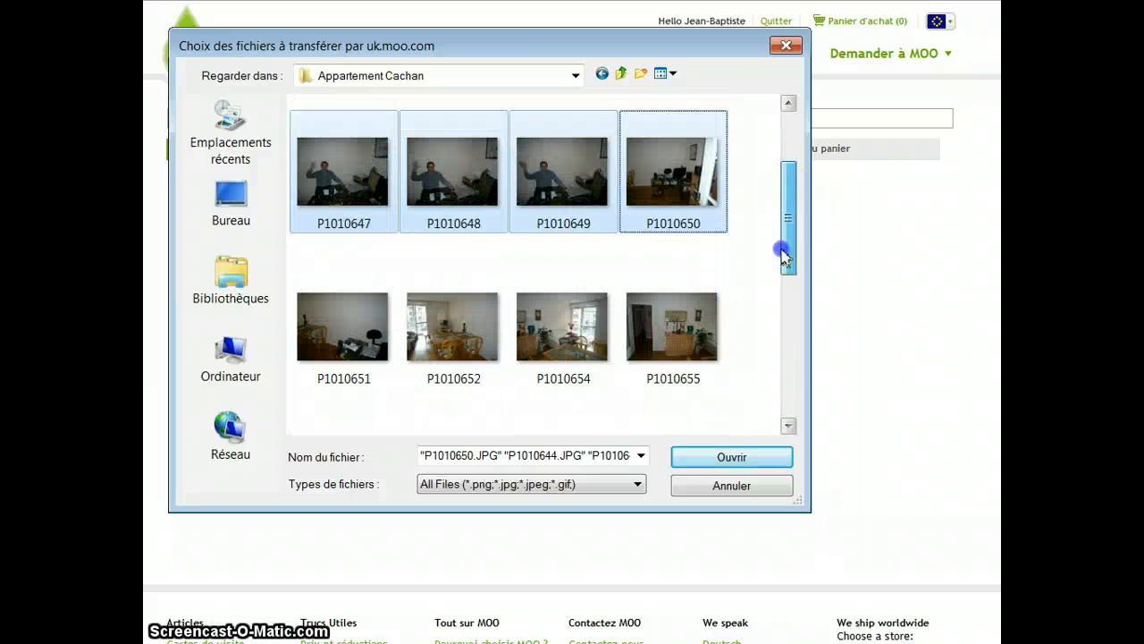
ctrl+click(342, 338)
ctrl+click(443, 335)
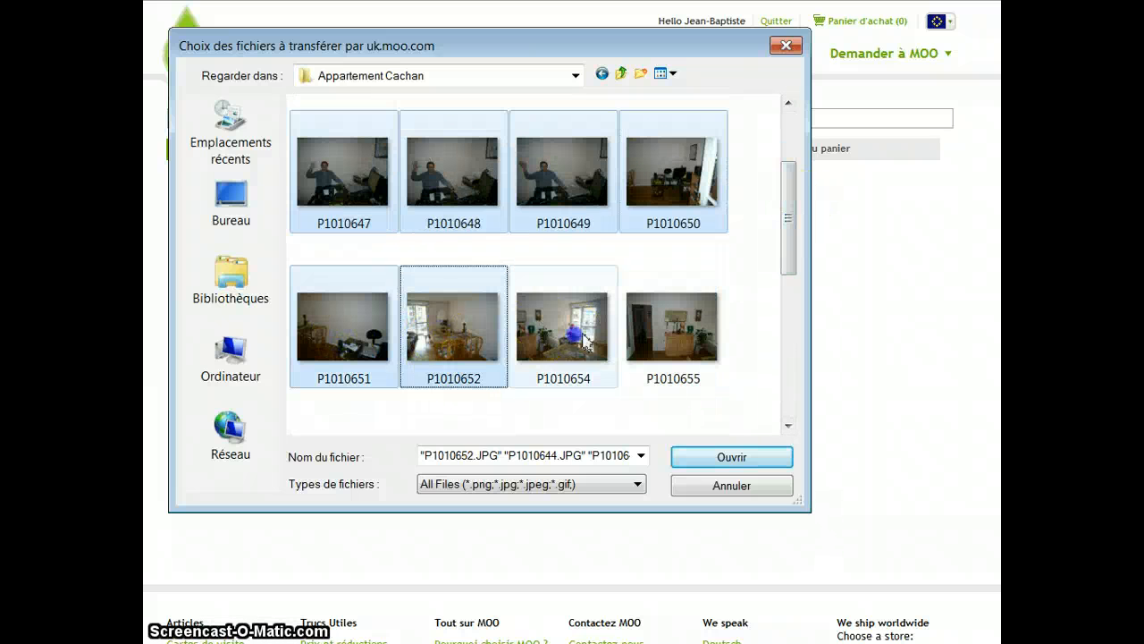
ctrl+click(586, 340)
ctrl+click(648, 330)
- Add photos P1010657 through P1010666 to the selection and upload all selected photos
drag(792, 260, 771, 385)
ctrl+click(505, 384)
ctrl+click(562, 380)
ctrl+click(675, 376)
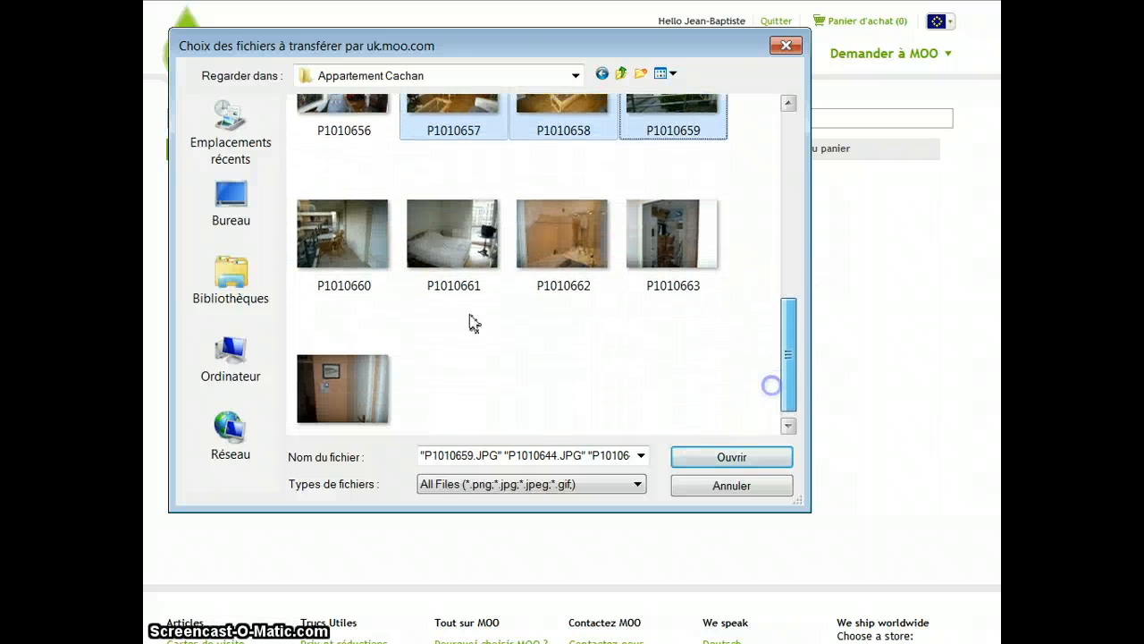
ctrl+click(387, 257)
ctrl+click(451, 237)
ctrl+click(558, 242)
ctrl+click(670, 237)
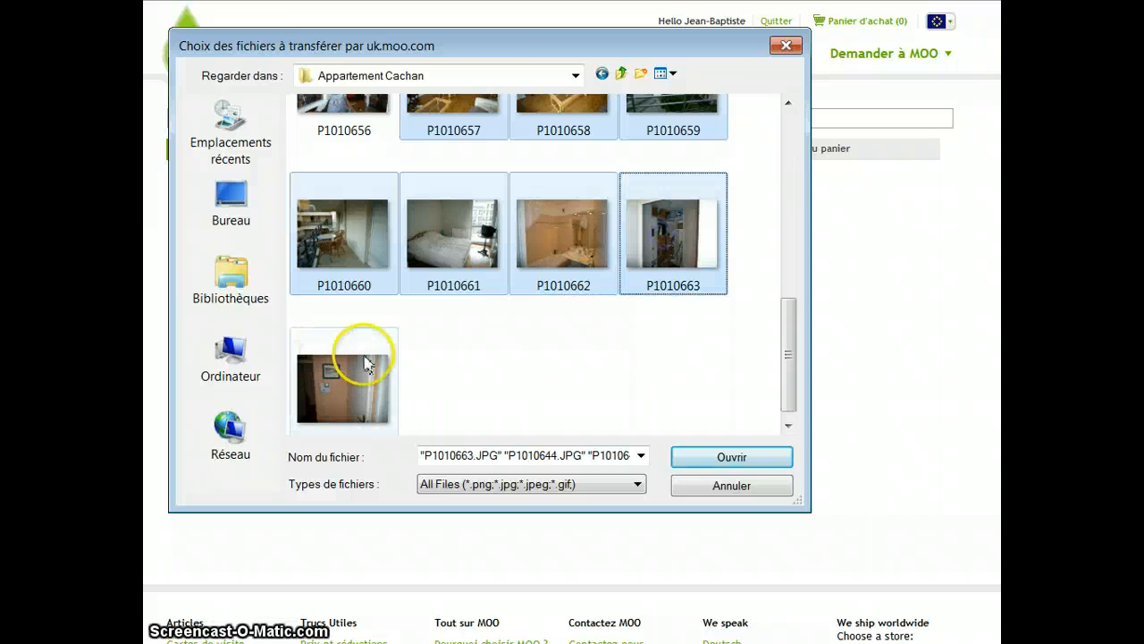
ctrl+click(366, 364)
drag(778, 351, 847, 158)
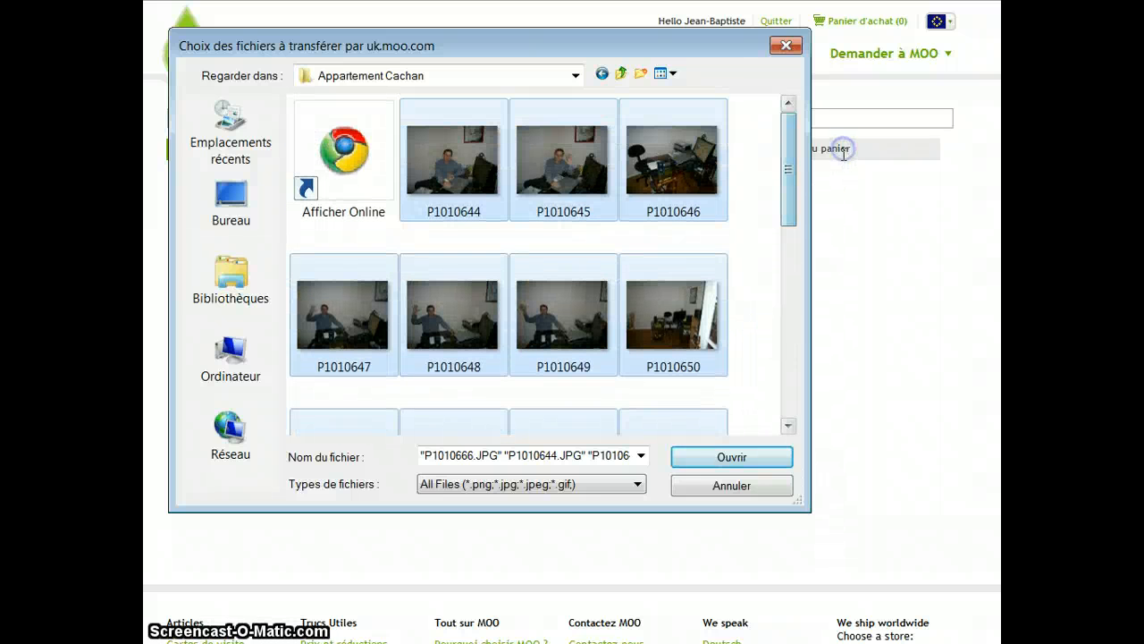
click(738, 454)
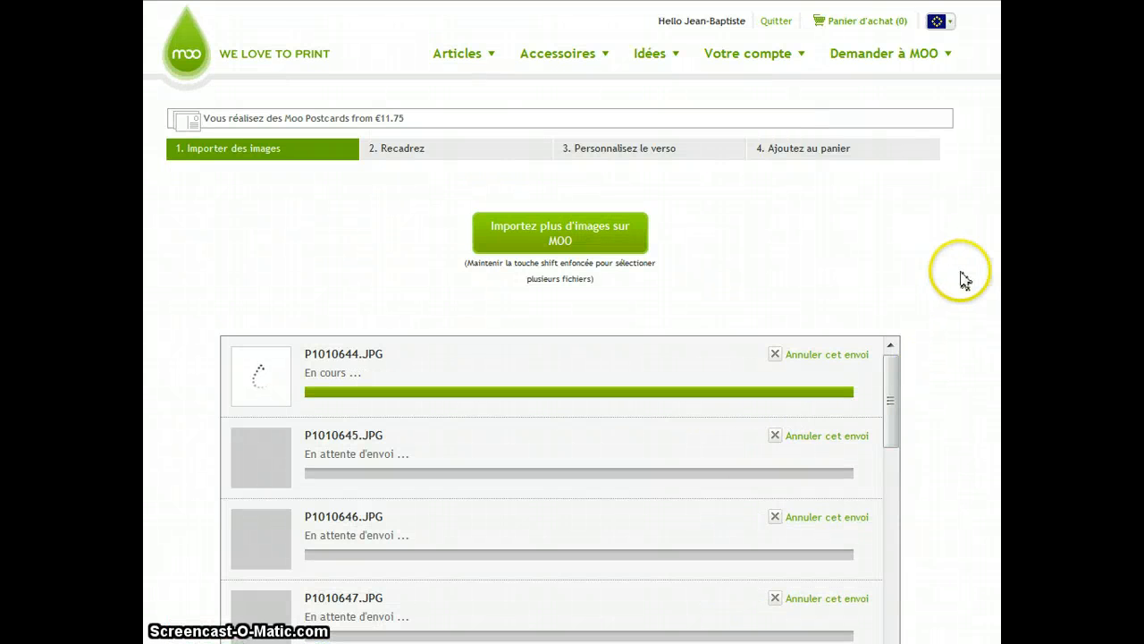
- Upload one more image, 96901064_907c2d1bc0_o, from the Images library's 2010-08-18 folder
scroll(572, 322, down, 3)
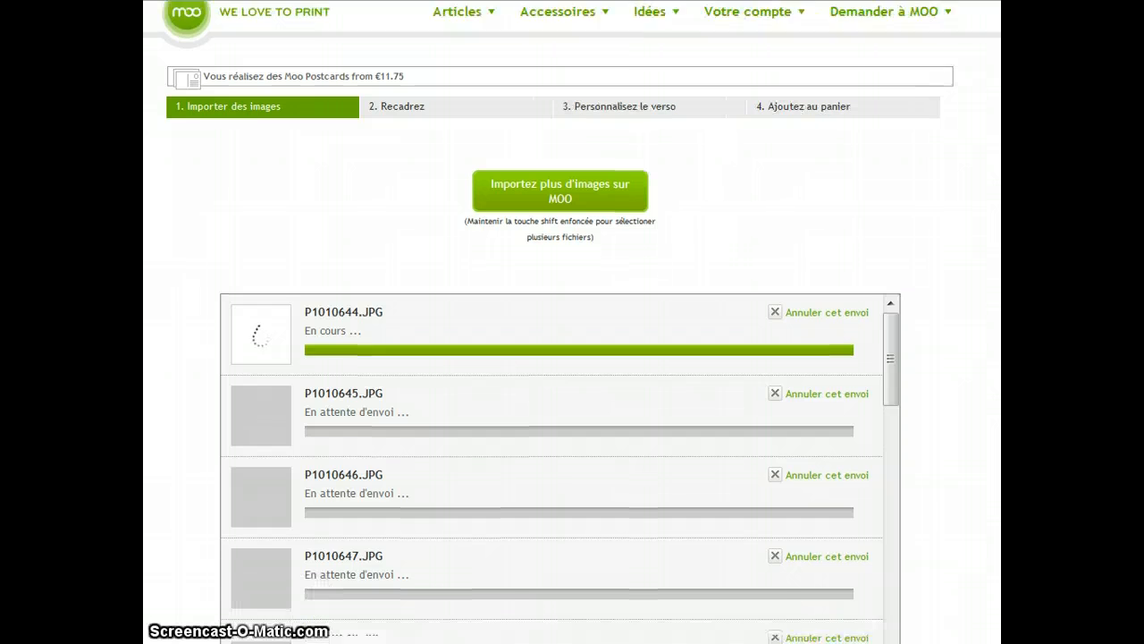
scroll(572, 322, down, 2)
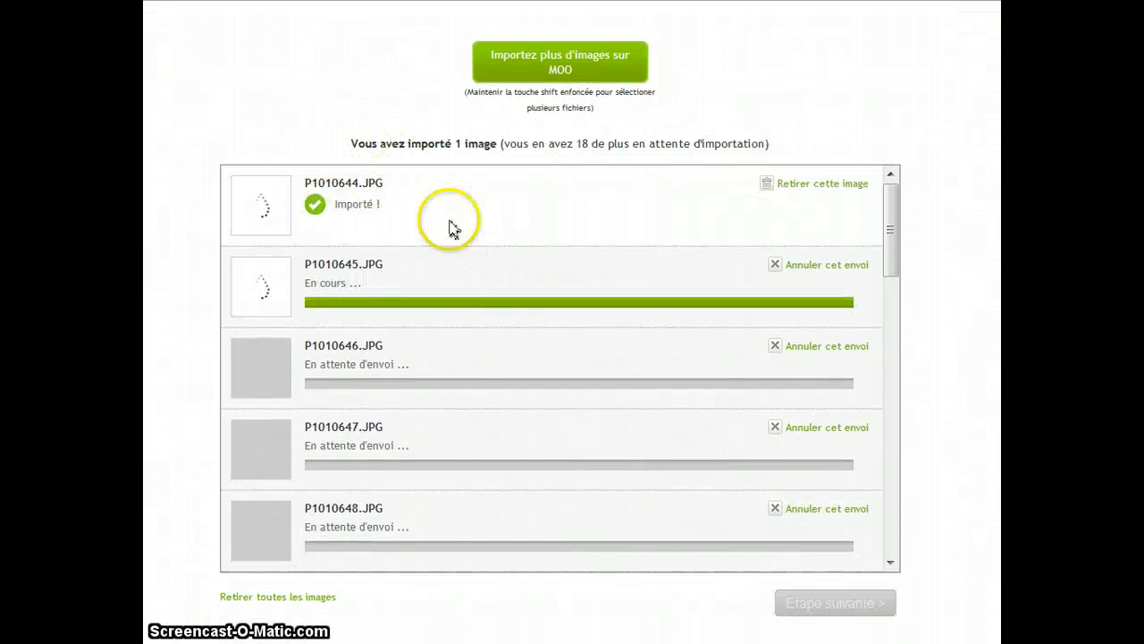
scroll(572, 321, down, 3)
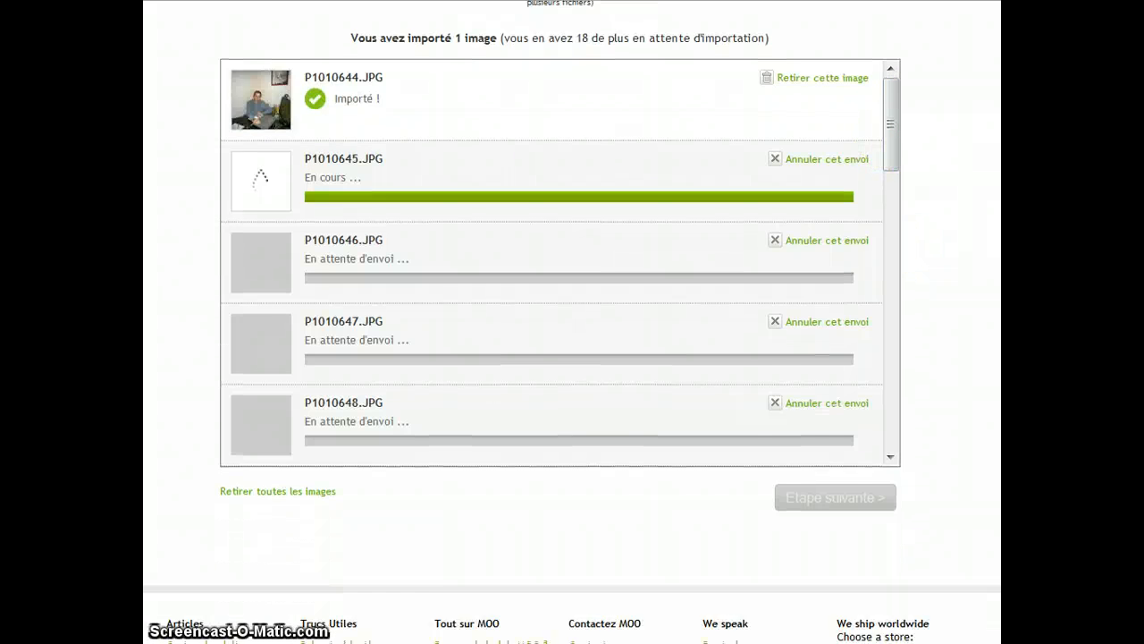
scroll(572, 322, up, 2)
mouse_move(892, 215)
mouse_down()
mouse_move(894, 460)
mouse_move(907, 510)
mouse_move(894, 211)
mouse_up()
scroll(573, 322, up, 3)
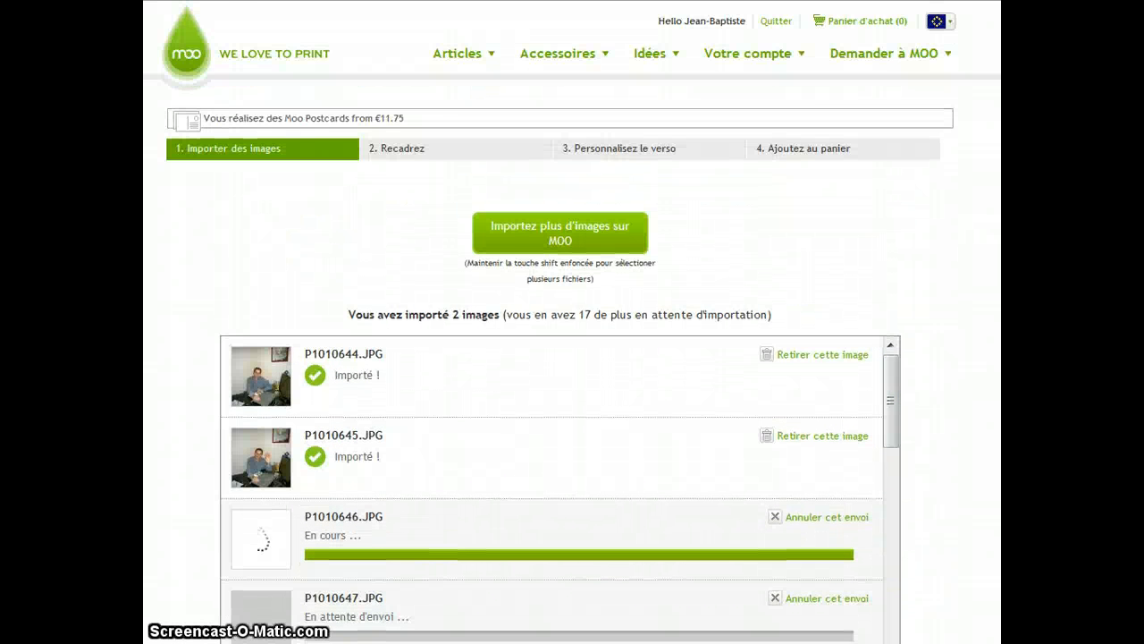
click(559, 237)
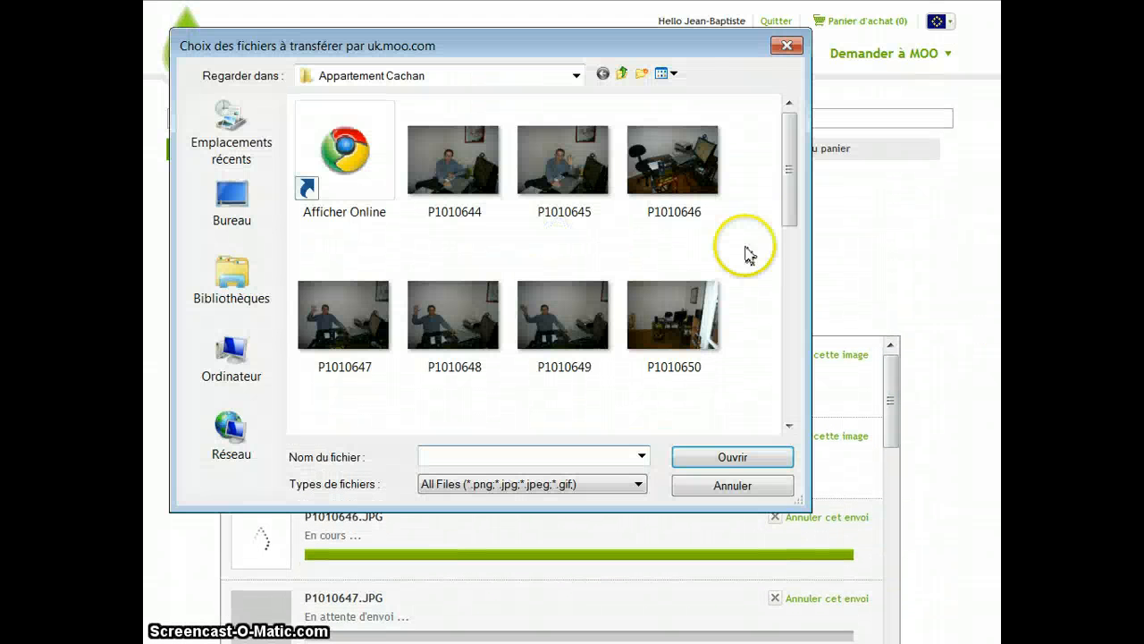
click(623, 73)
click(623, 73)
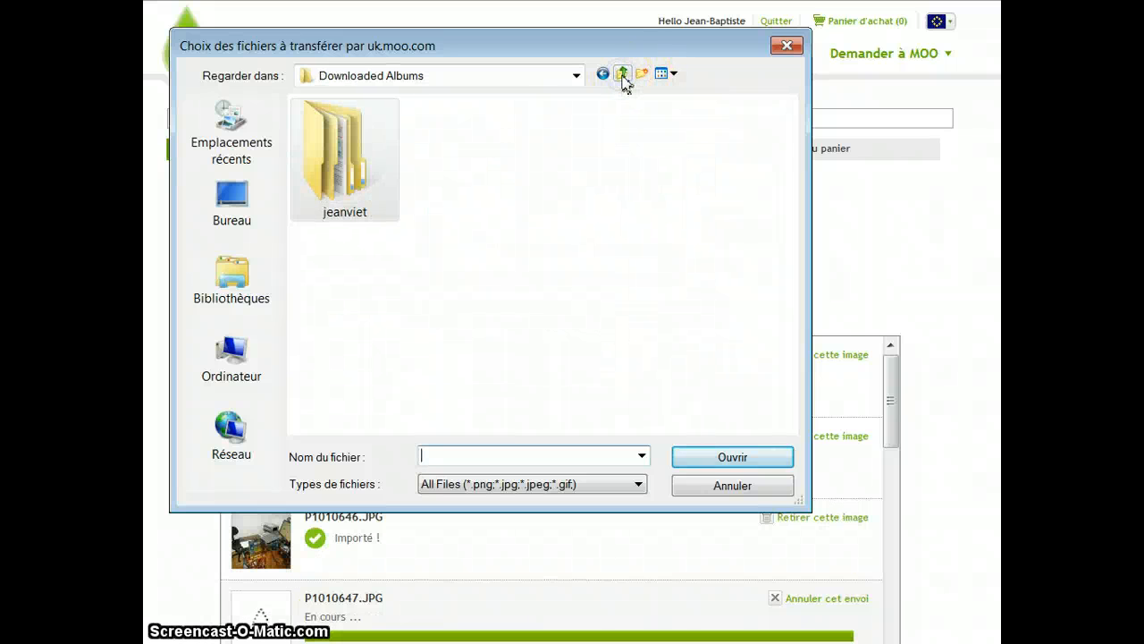
click(623, 74)
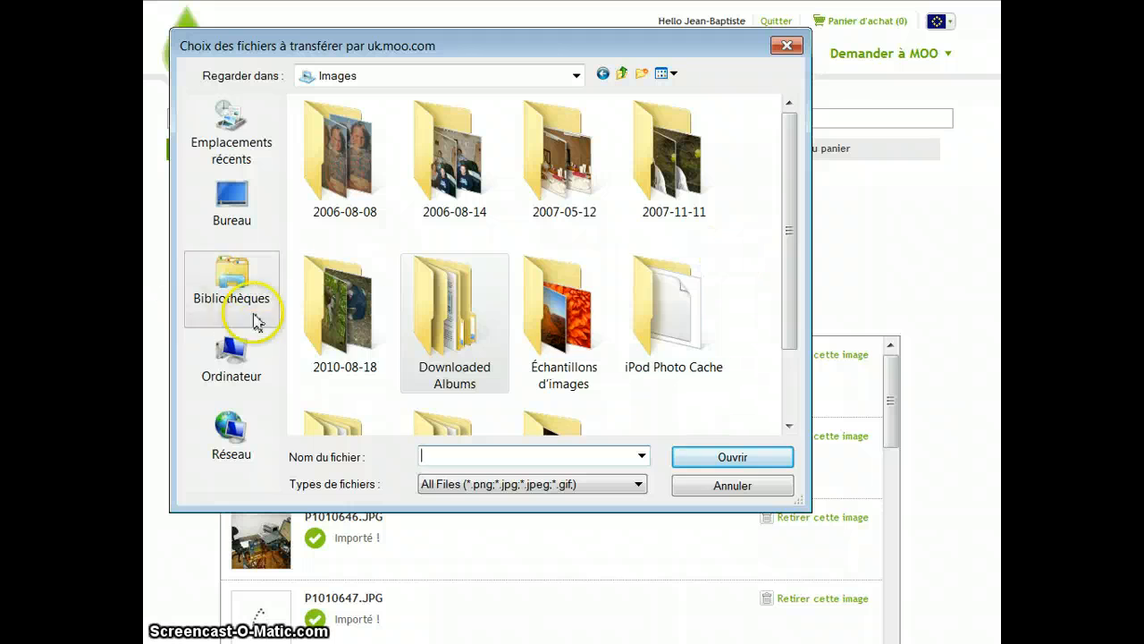
double_click(354, 288)
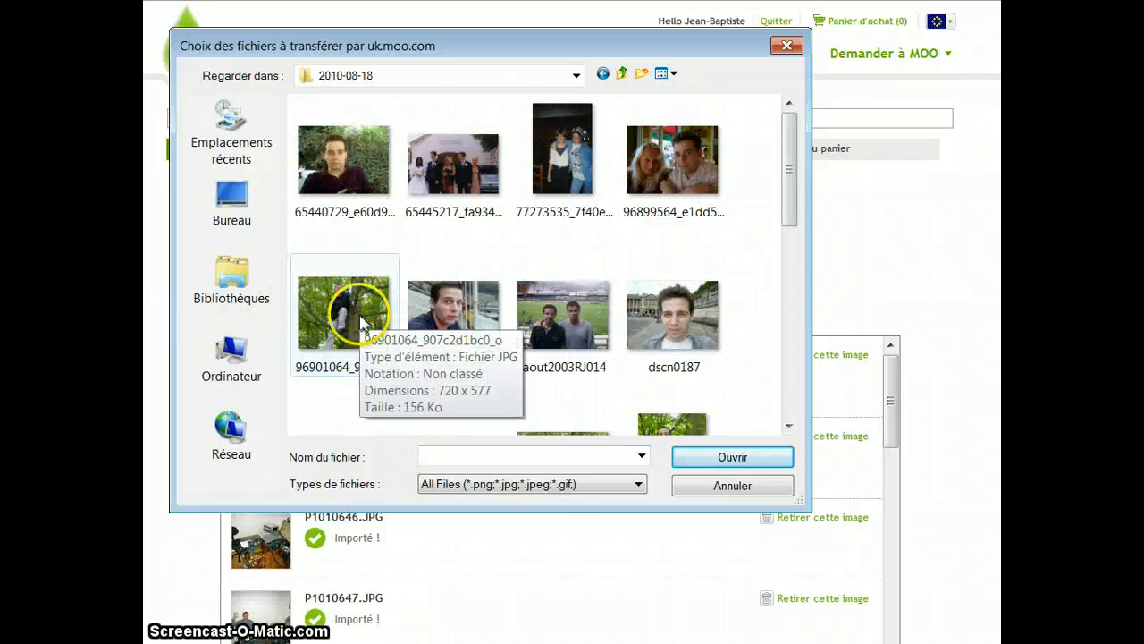
click(349, 300)
click(722, 461)
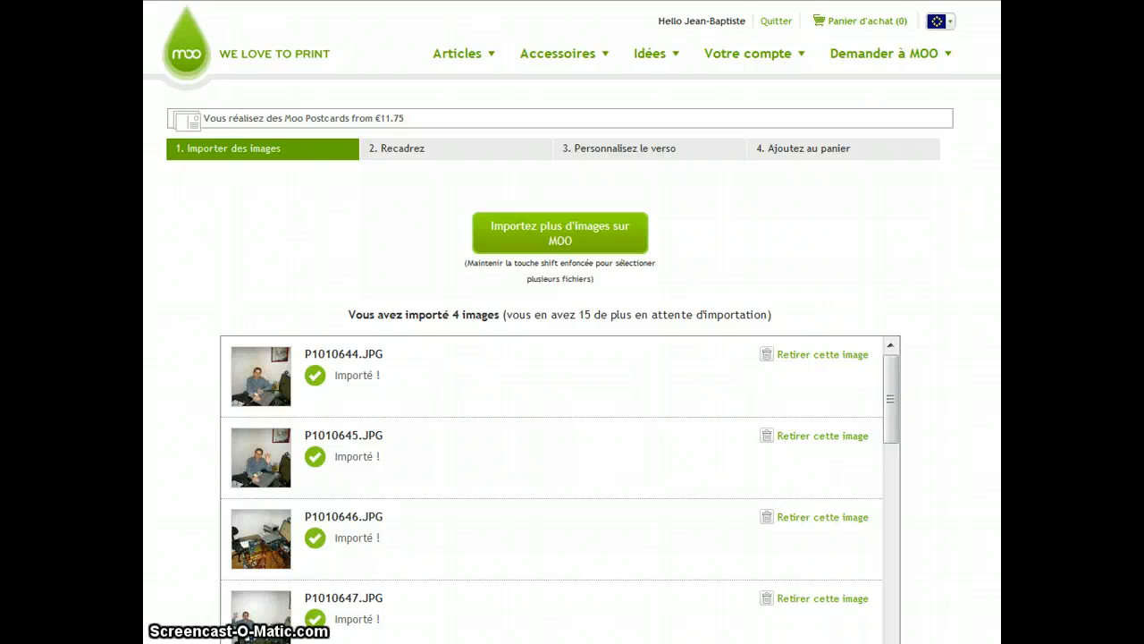
- Follow the upload progress through the list of imported images
scroll(572, 322, down, 3)
drag(894, 169, 921, 177)
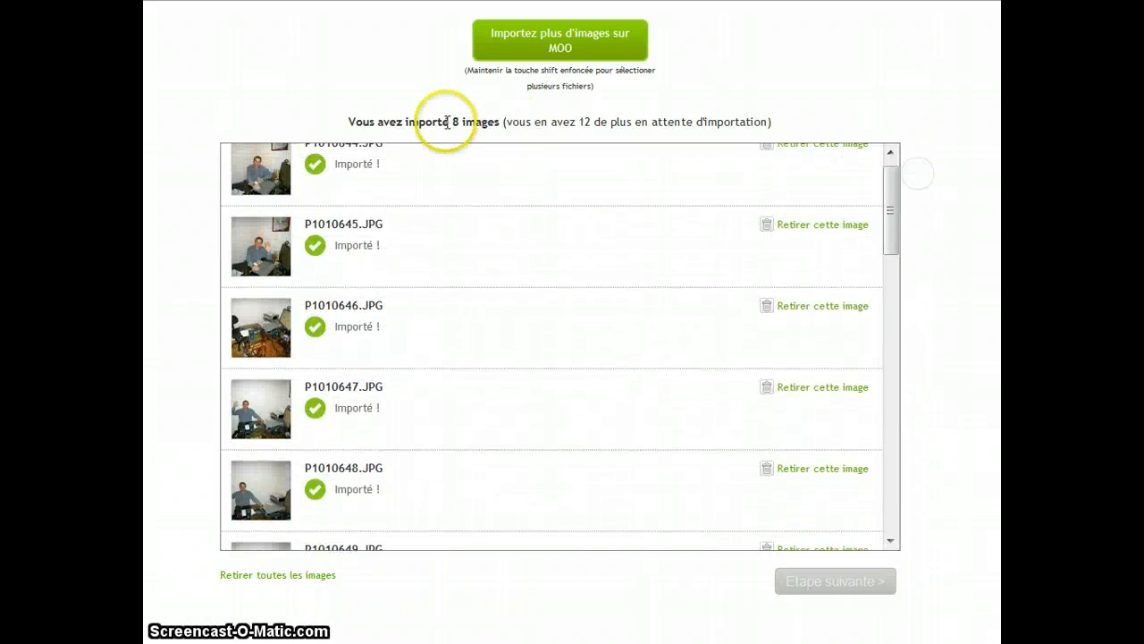
scroll(464, 217, up, 2)
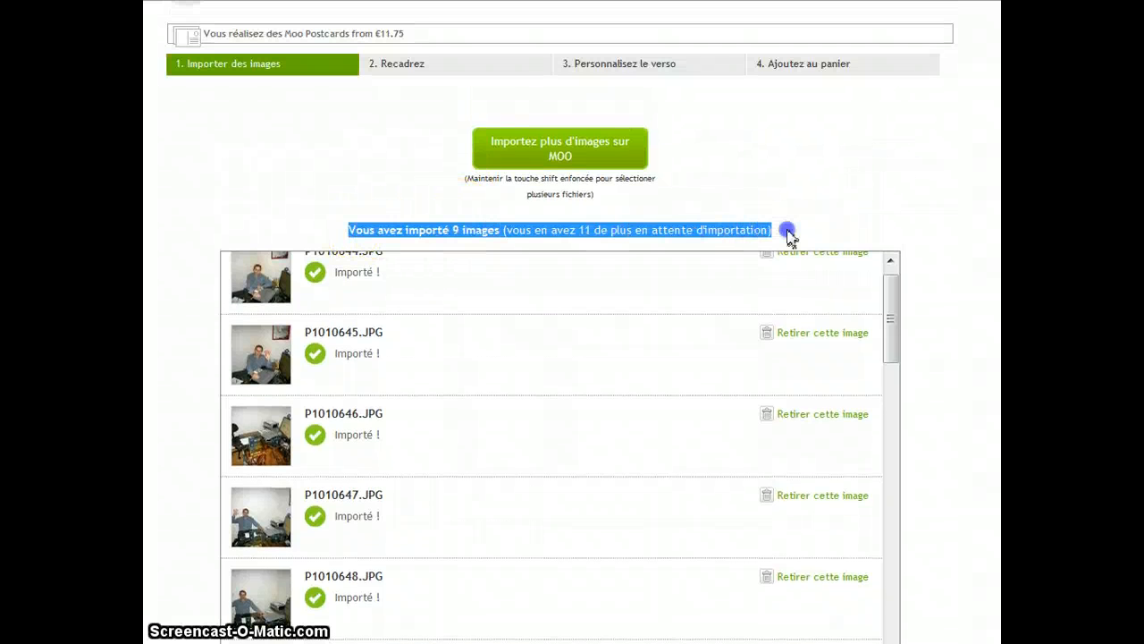
click(568, 229)
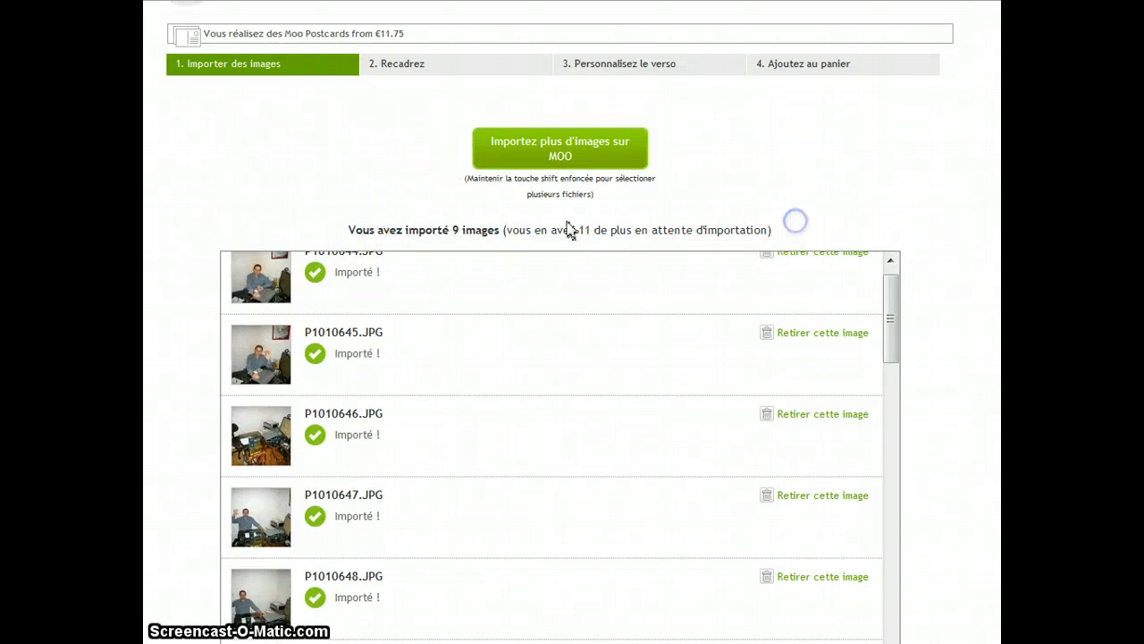
click(453, 230)
drag(568, 230, 635, 229)
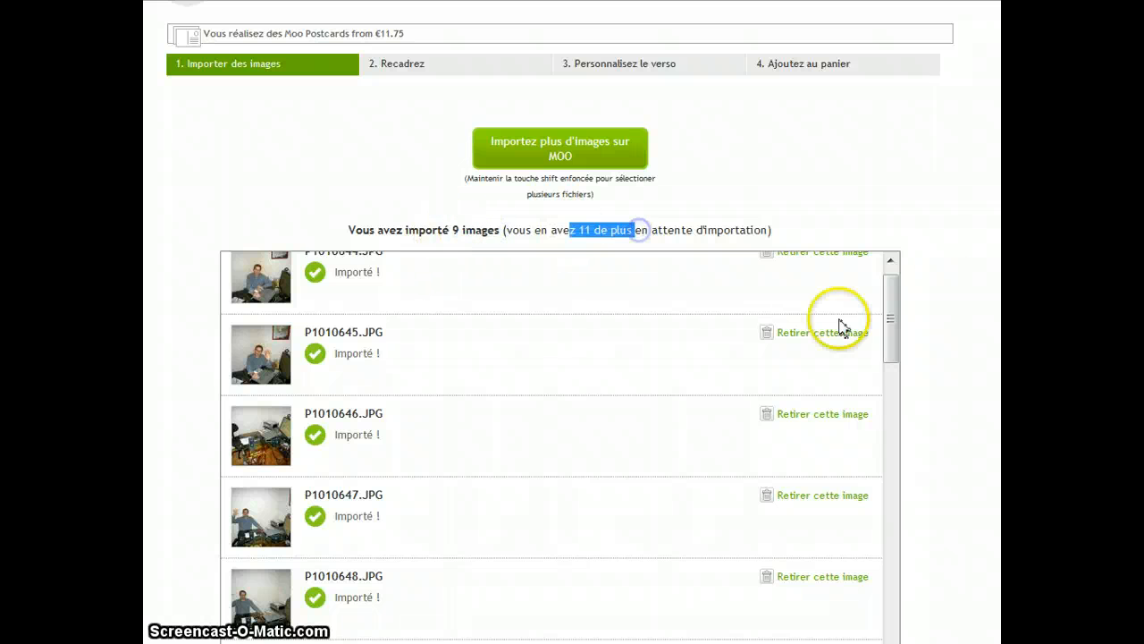
scroll(843, 327, down, 1)
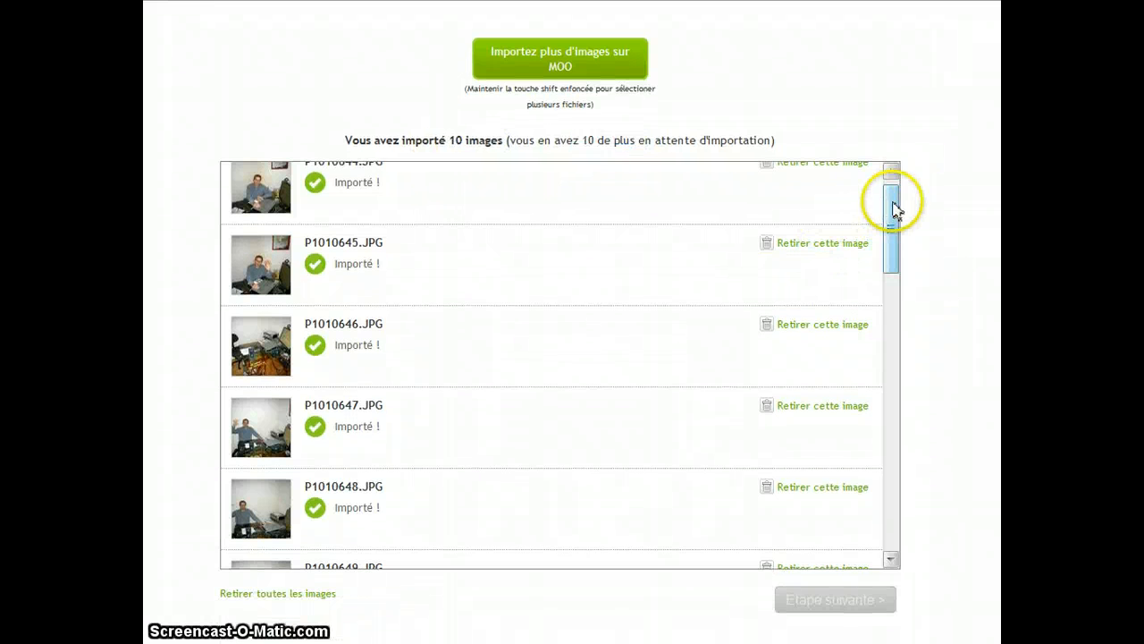
drag(894, 199, 888, 439)
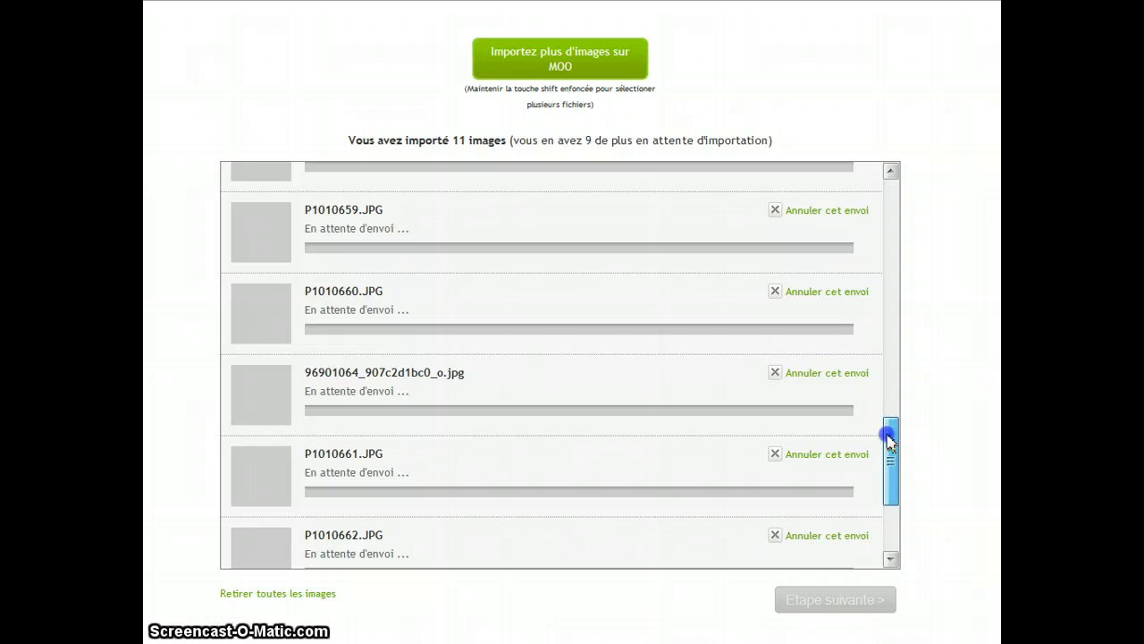
mouse_move(888, 438)
mouse_down()
mouse_move(884, 302)
mouse_move(899, 498)
mouse_move(894, 212)
mouse_move(894, 459)
mouse_move(894, 245)
mouse_move(892, 396)
mouse_move(912, 435)
mouse_move(914, 400)
mouse_move(906, 439)
mouse_up()
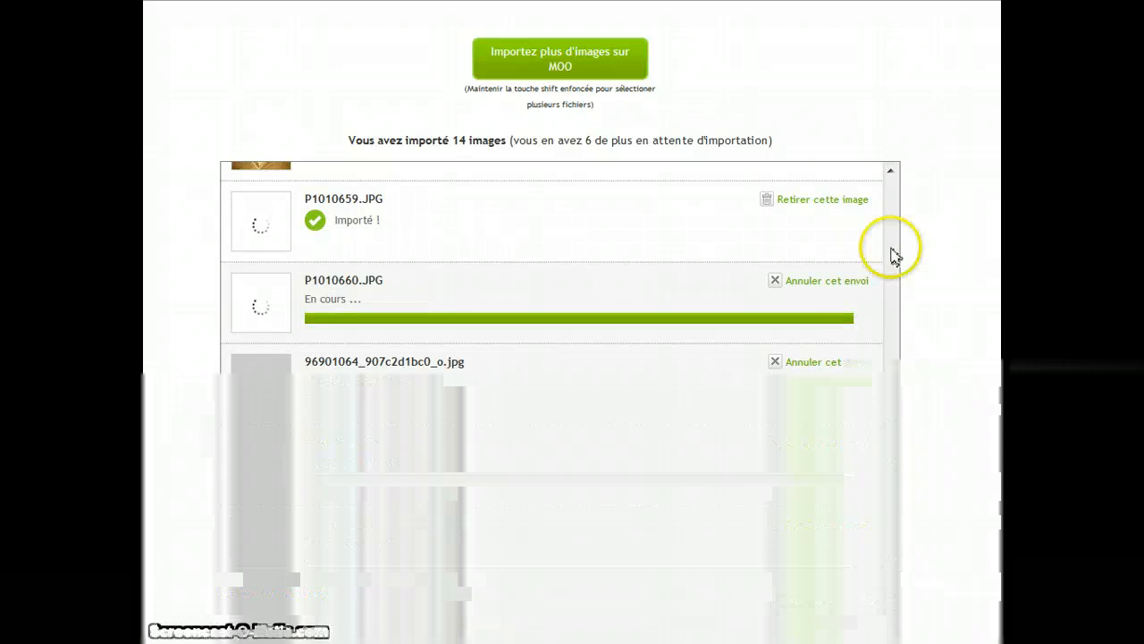
drag(894, 255, 880, 483)
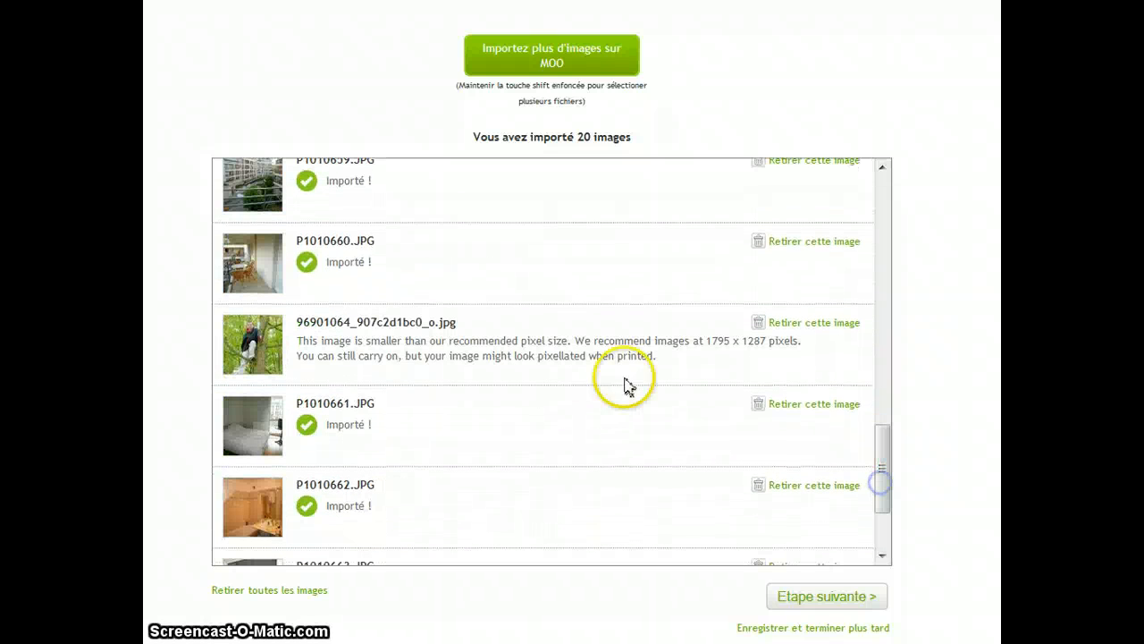
- Read the pixel-size warning shown for the 96901064_907c2d1bc0_o.jpg image
drag(657, 366, 306, 341)
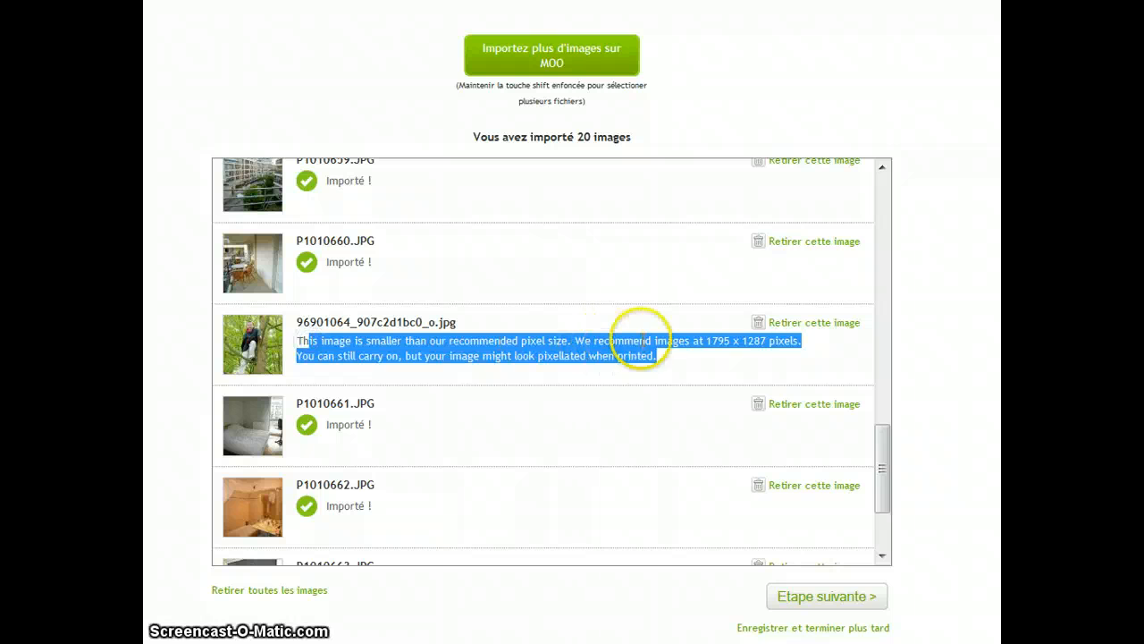
click(715, 352)
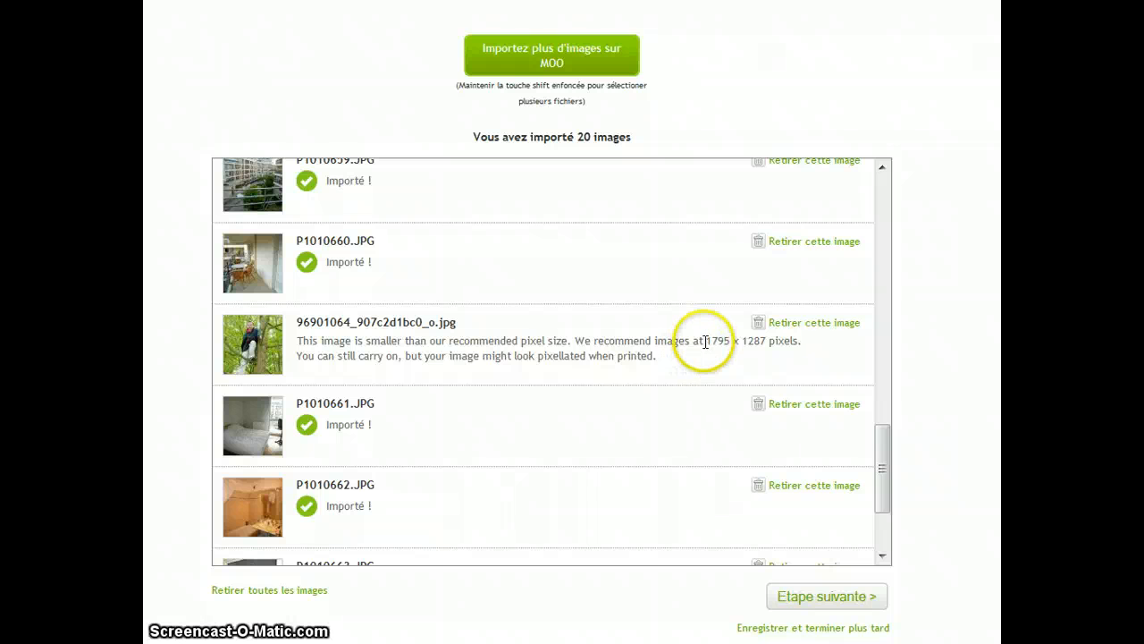
drag(709, 342, 786, 339)
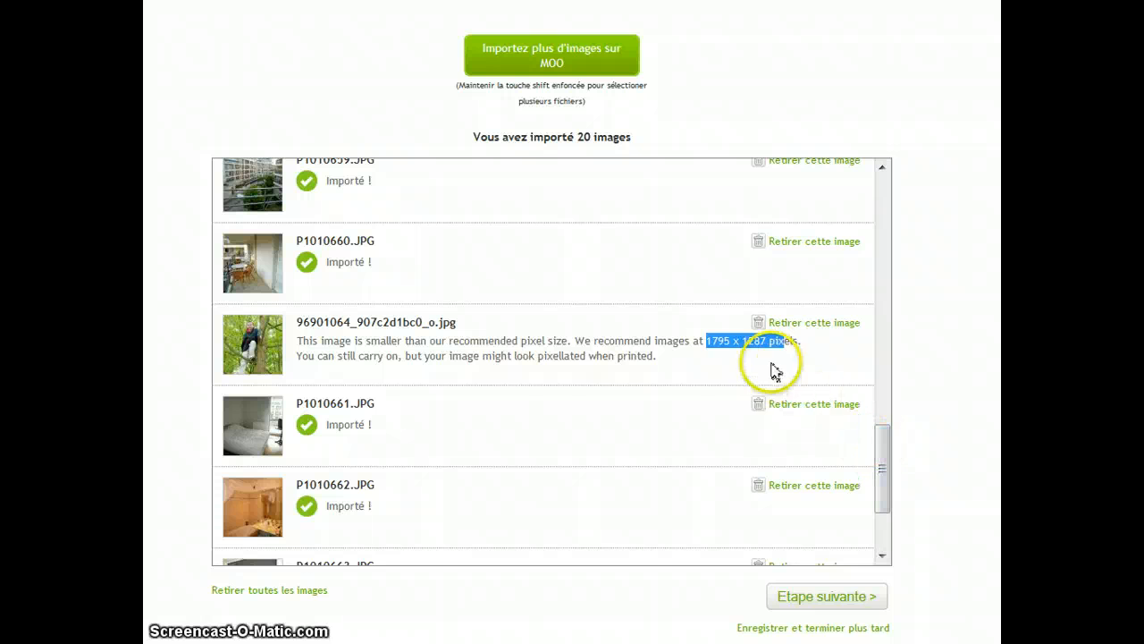
click(759, 350)
drag(647, 356, 474, 356)
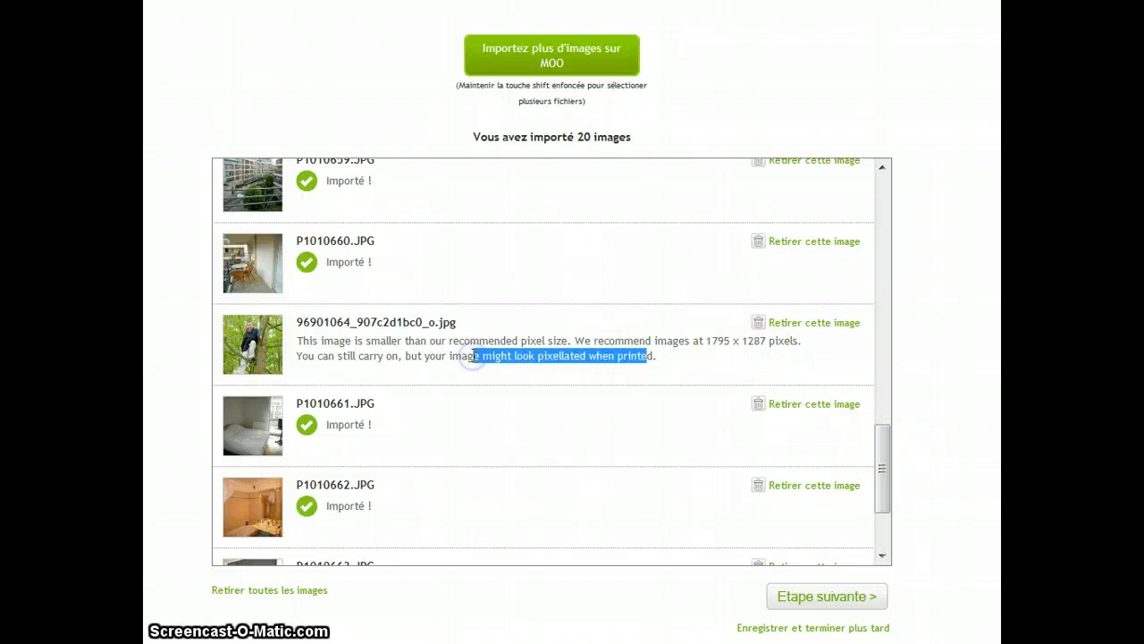
click(452, 337)
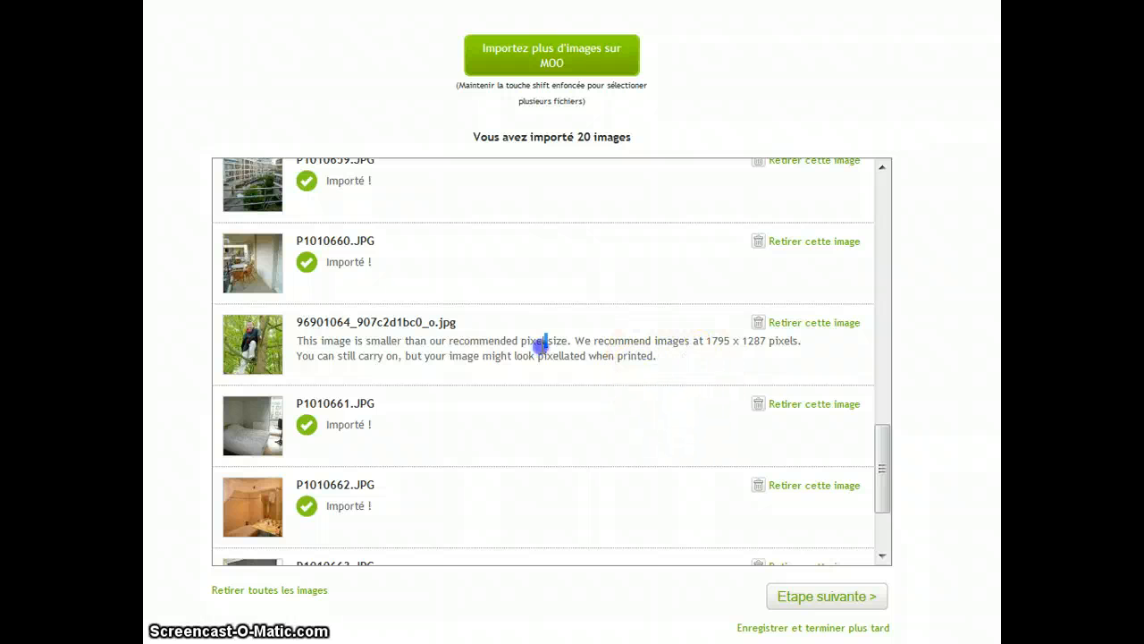
drag(679, 359, 486, 342)
- Continue past the upload list to the cropping stage of the postcard order
drag(886, 455, 858, 514)
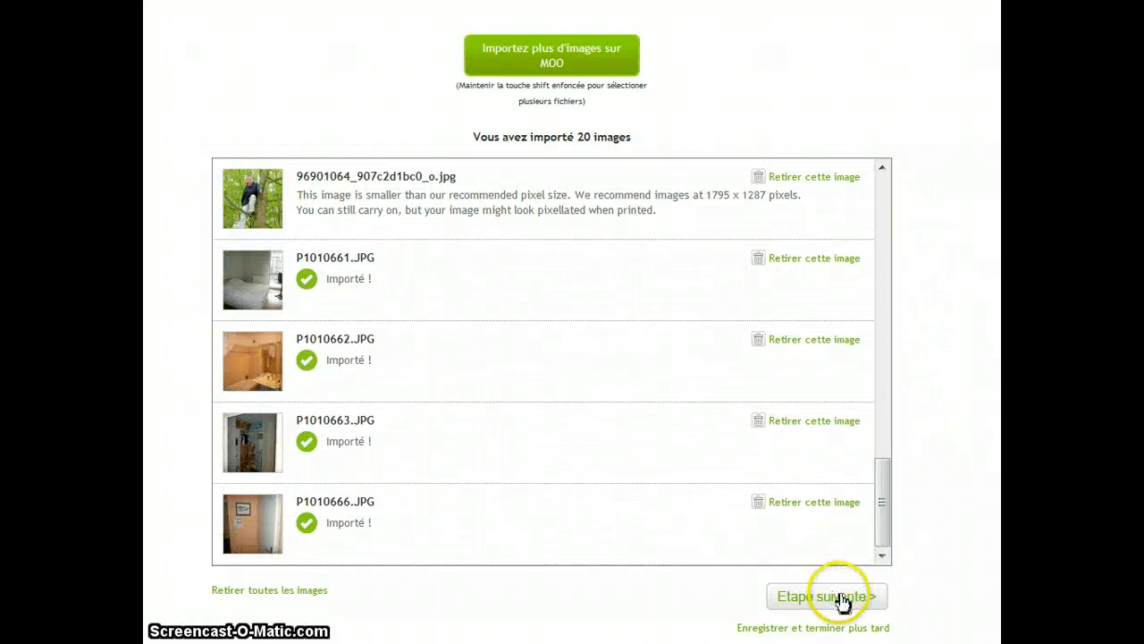
click(843, 598)
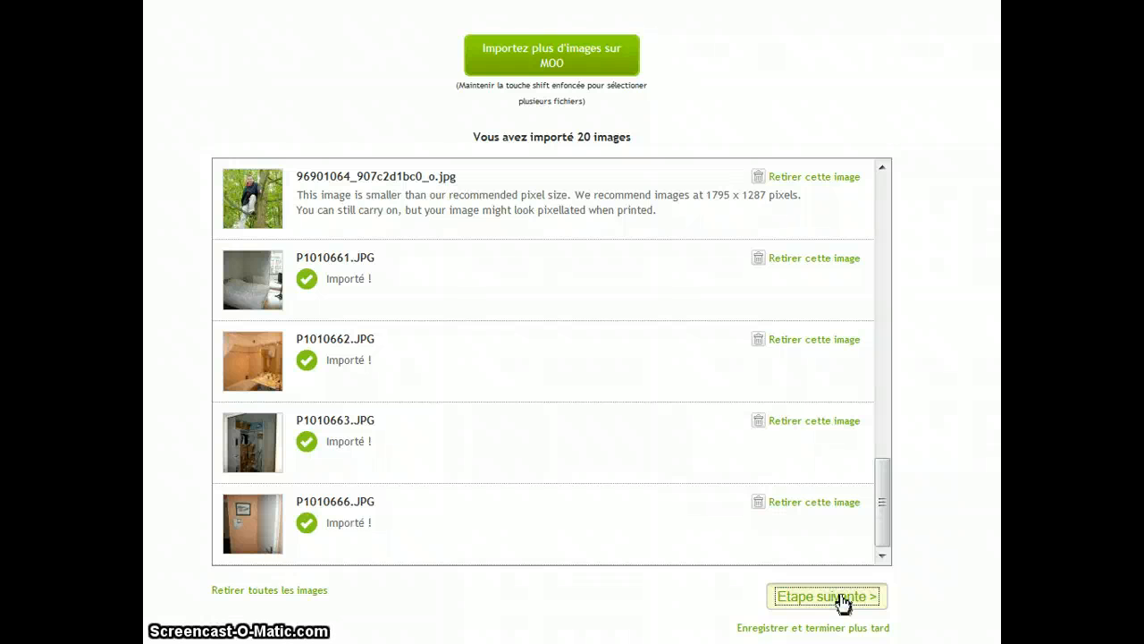
click(842, 605)
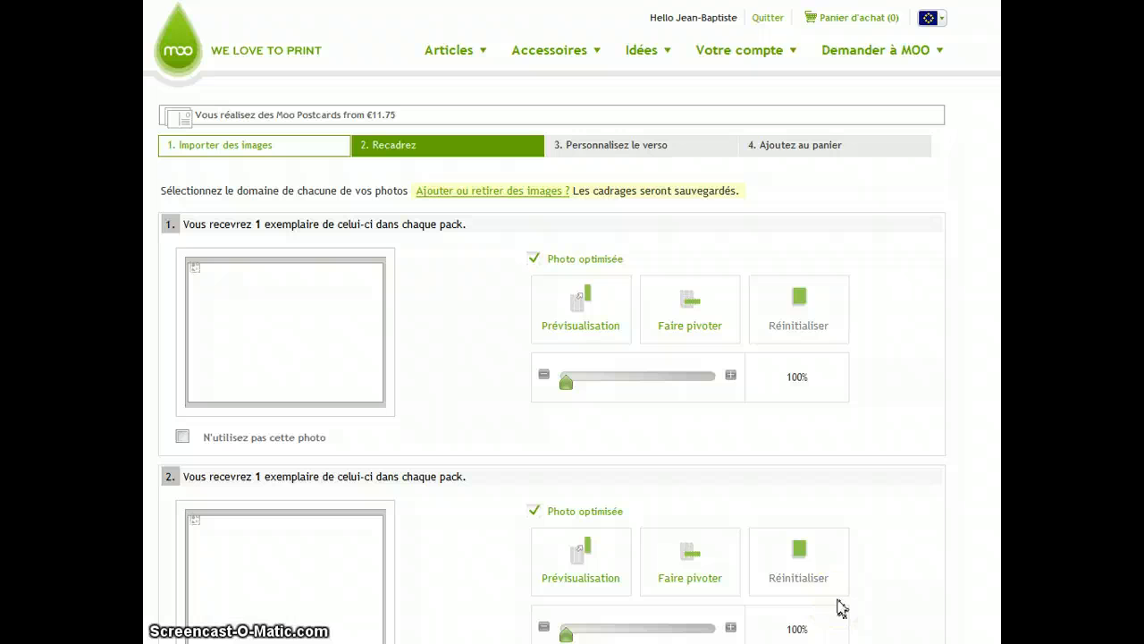
click(862, 538)
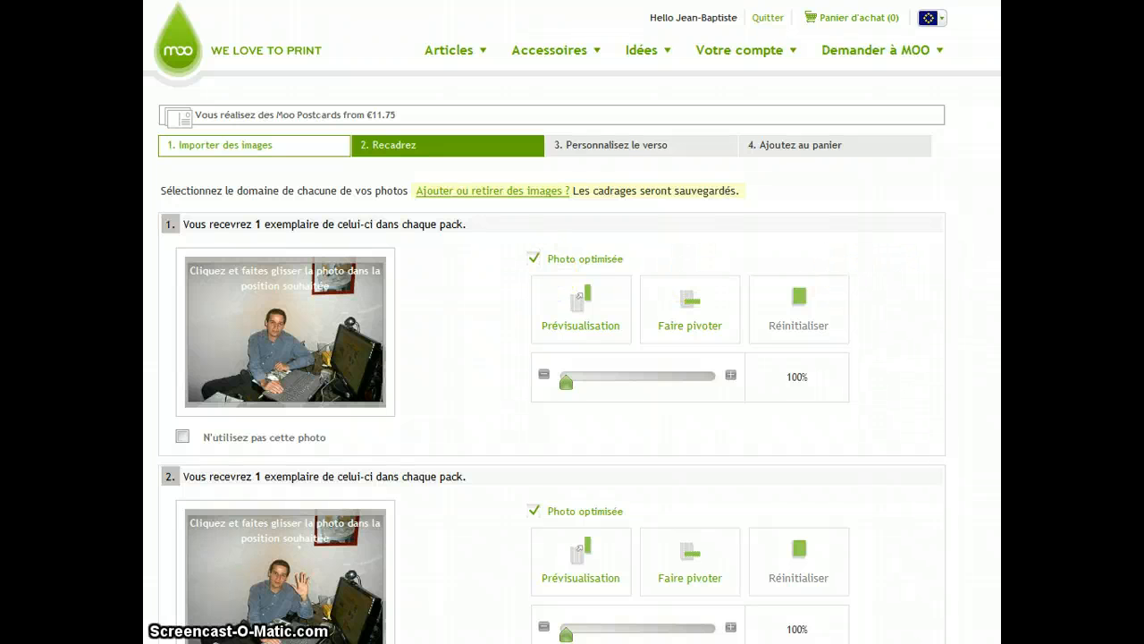
- Scroll through the cropping list to review the framing of all 20 postcard photos
scroll(572, 322, down, 1)
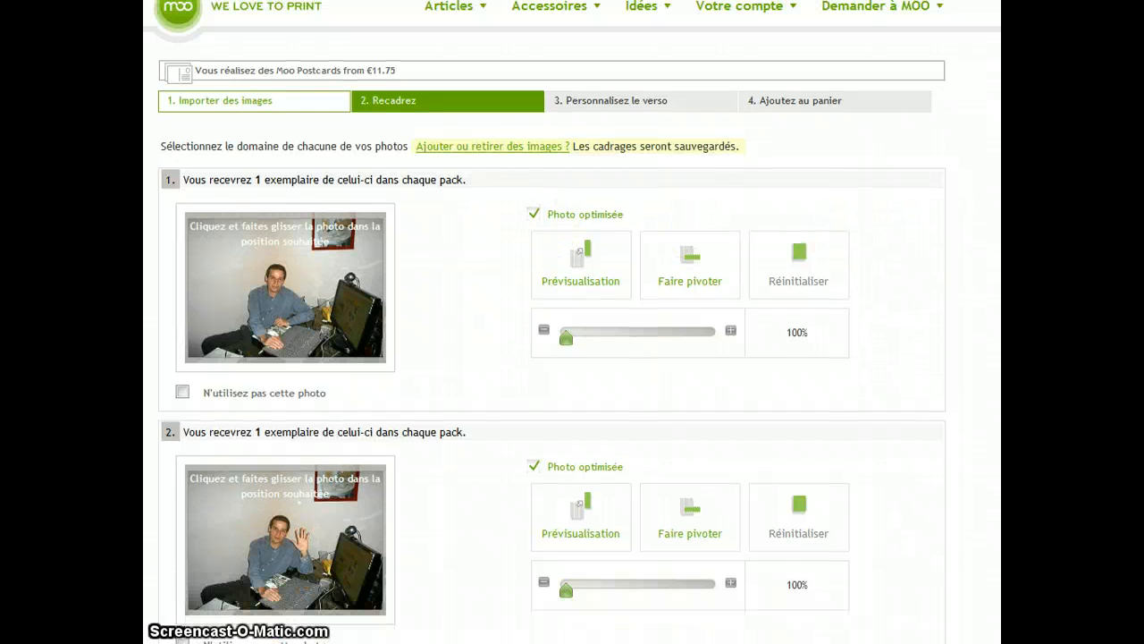
scroll(572, 322, up, 1)
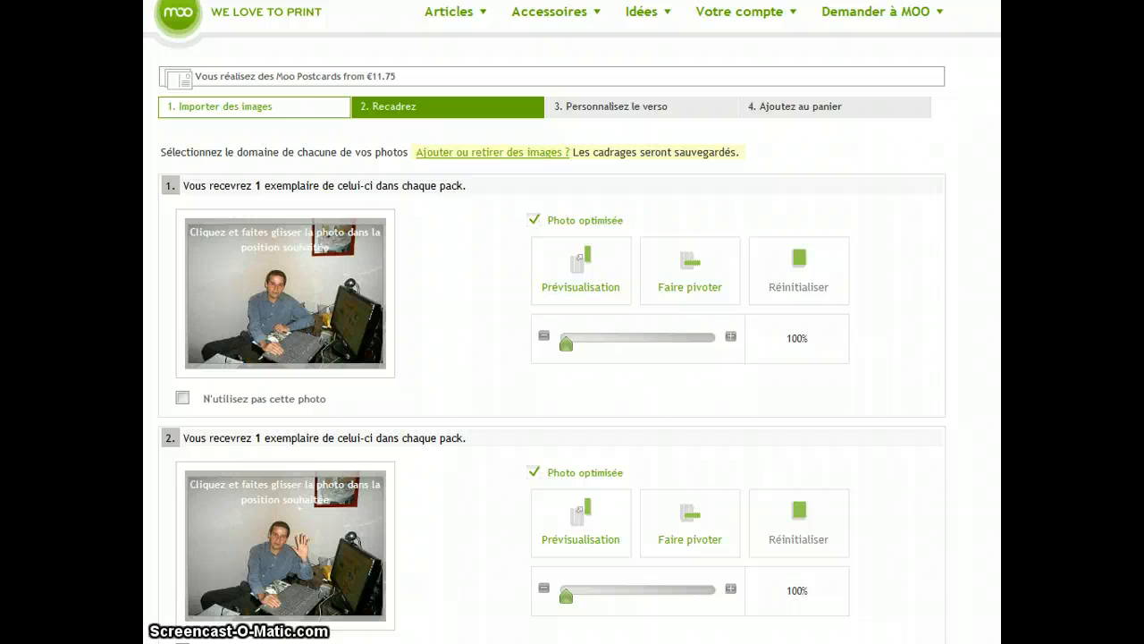
scroll(572, 322, down, 12)
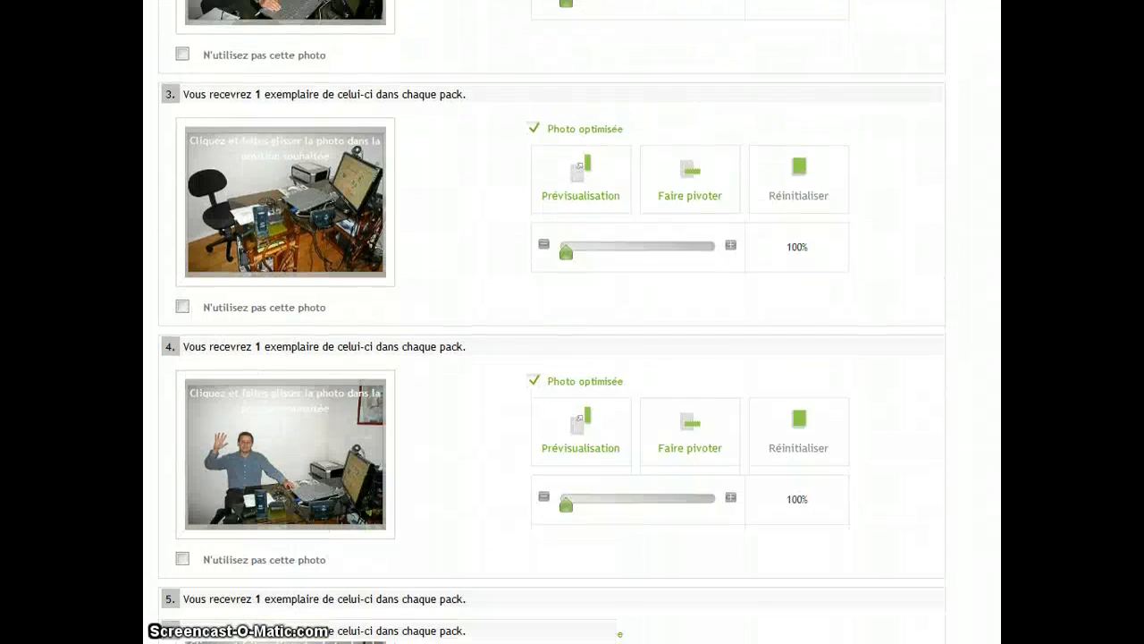
scroll(572, 322, down, 8)
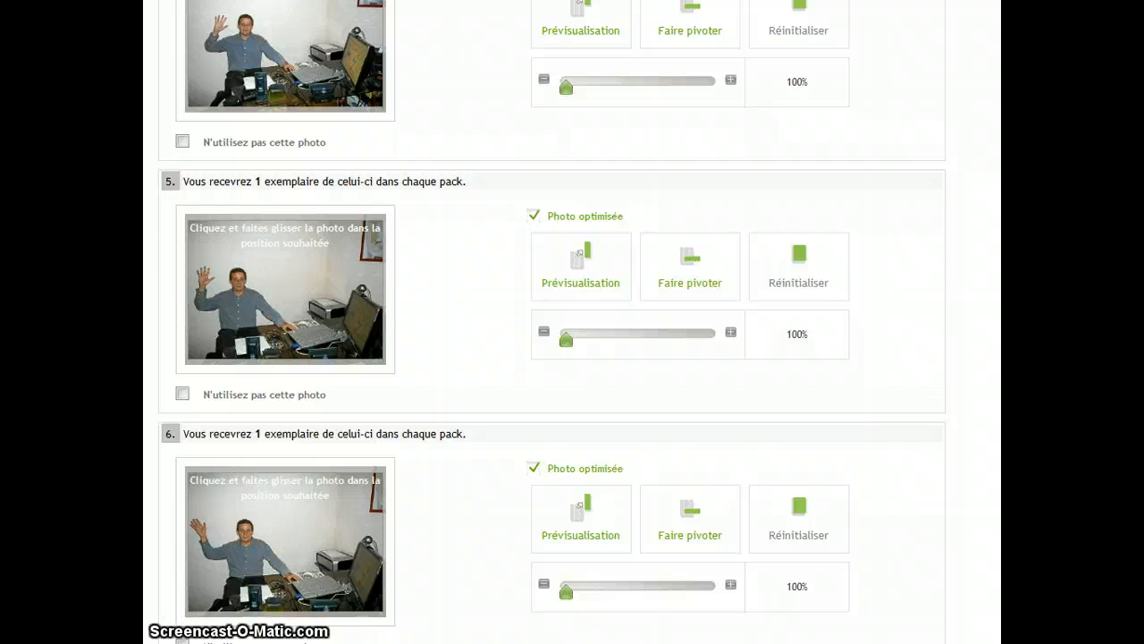
scroll(572, 322, down, 5)
scroll(551, 322, down, 14)
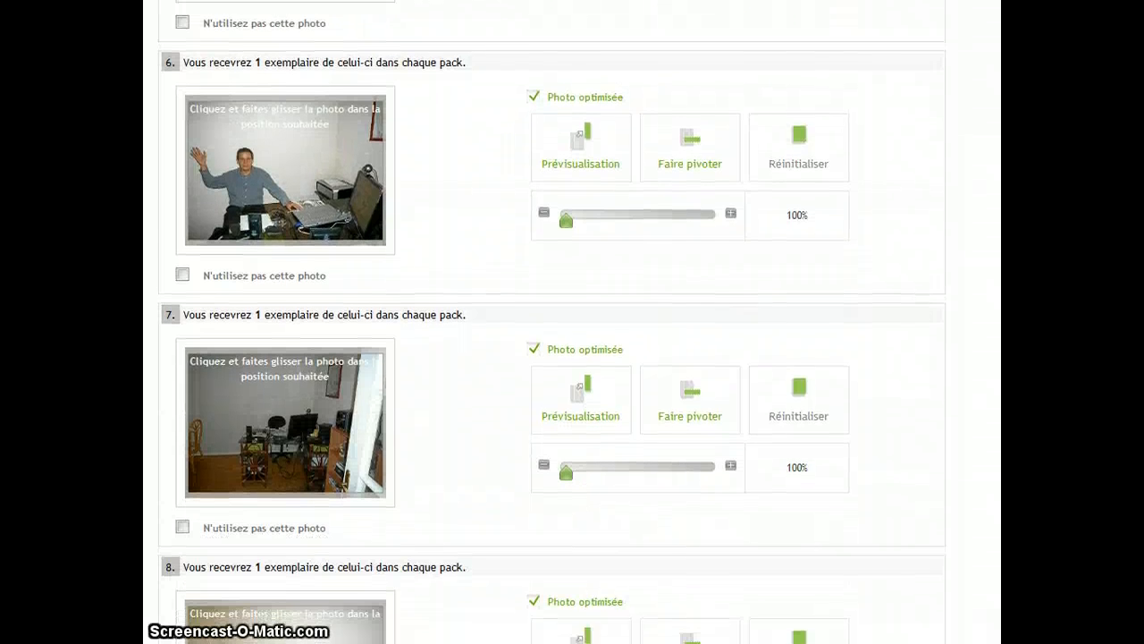
scroll(552, 322, down, 13)
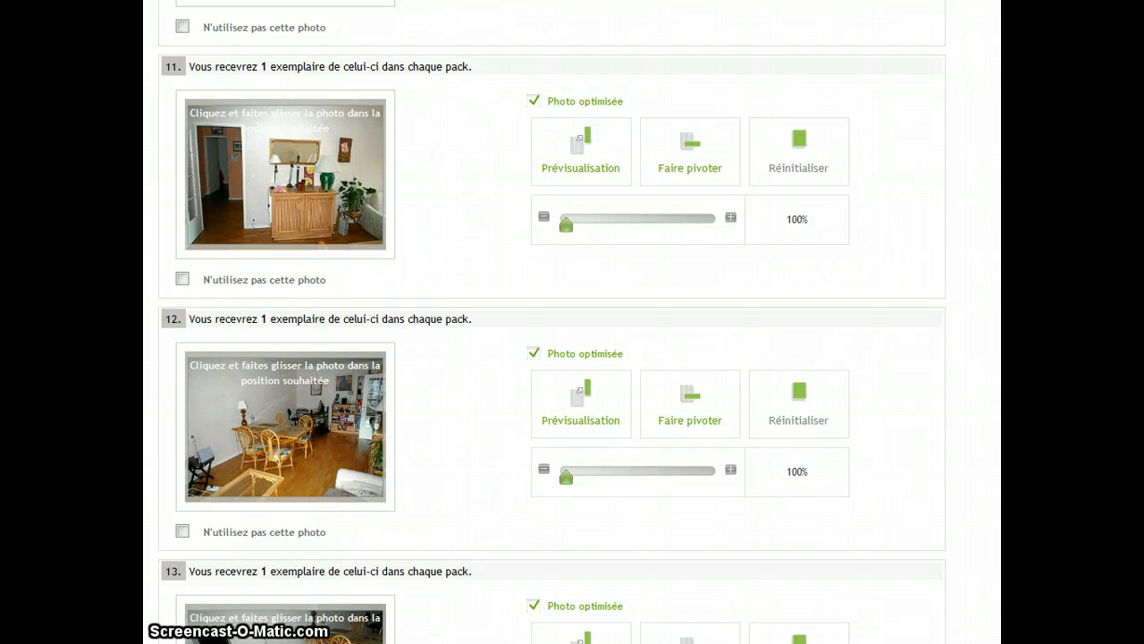
scroll(552, 322, down, 4)
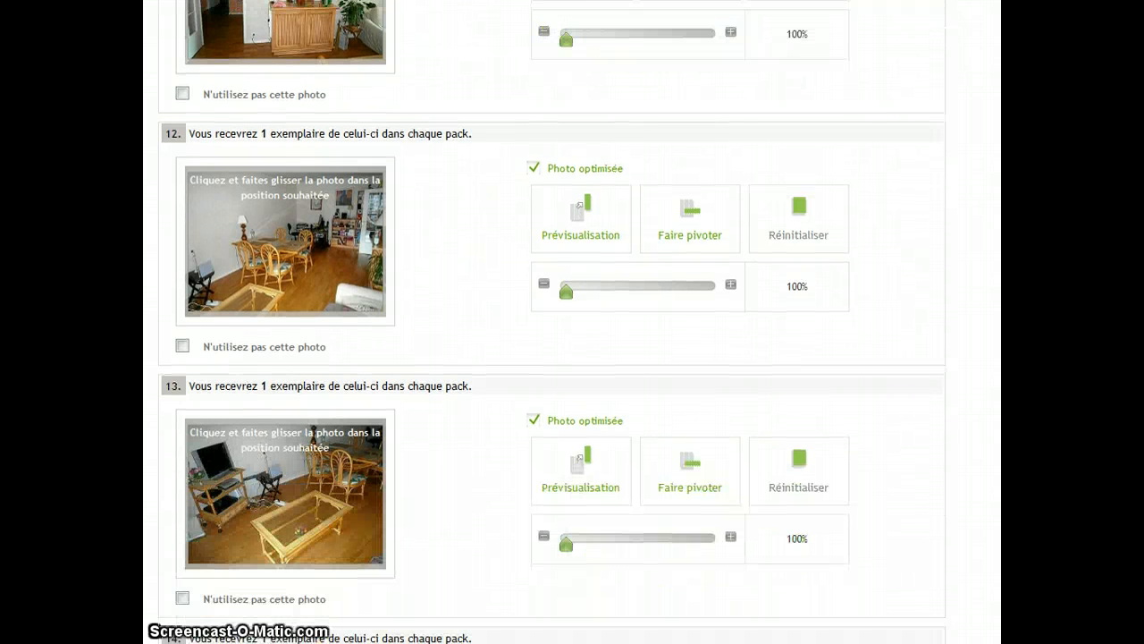
scroll(552, 321, down, 4)
scroll(551, 322, down, 13)
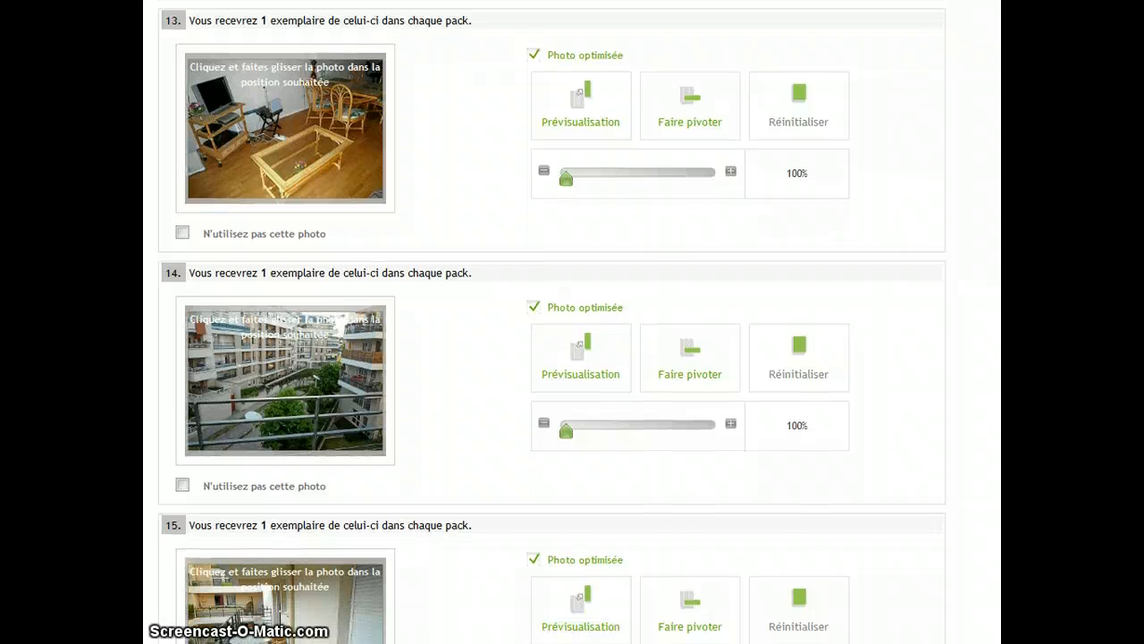
scroll(552, 321, down, 20)
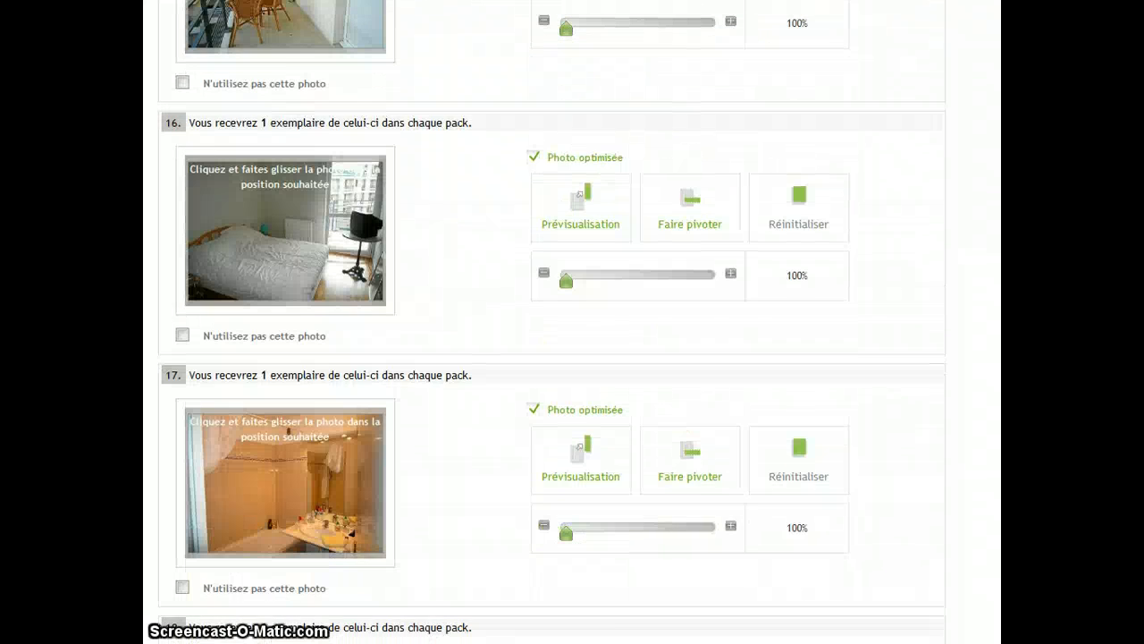
scroll(551, 322, down, 3)
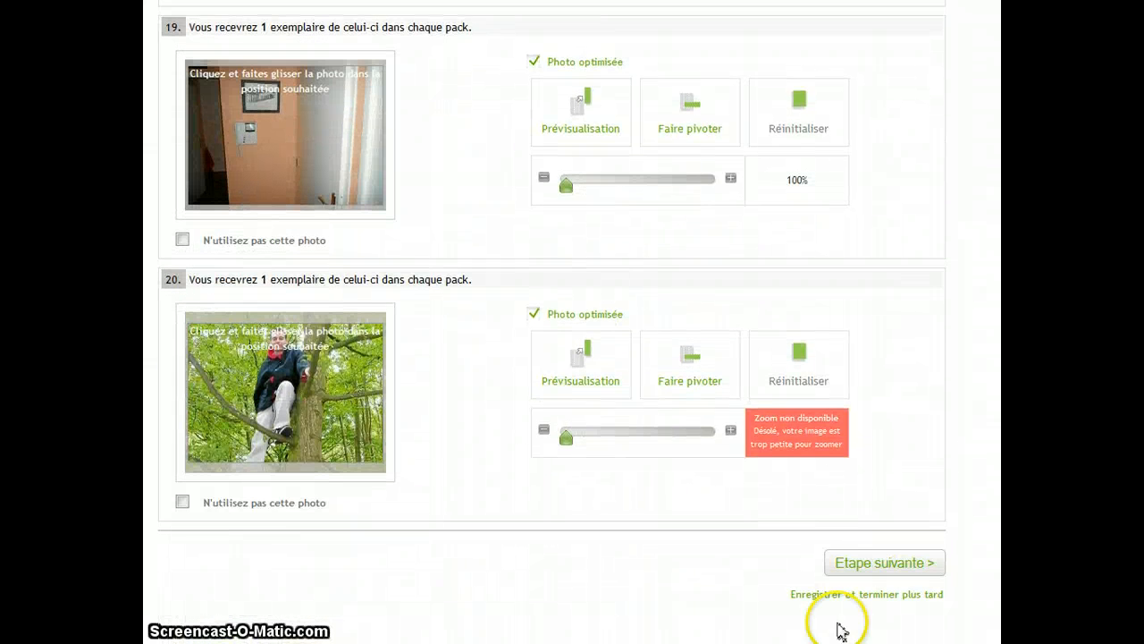
- Reposition the tree photo on card 20 within its crop frame so the person is centred
click(564, 438)
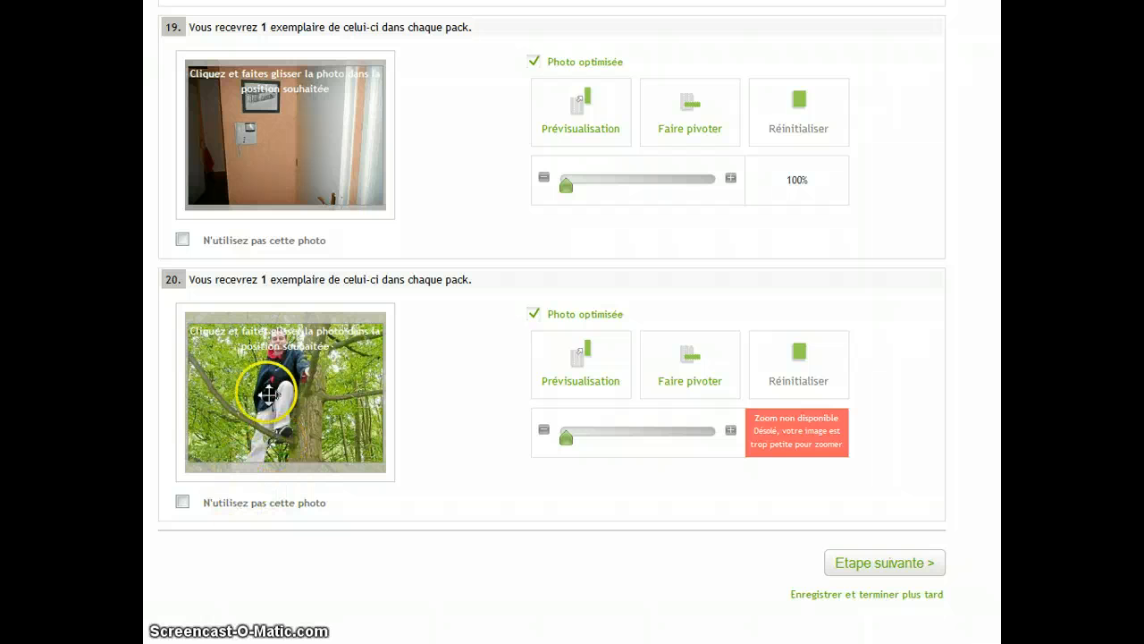
drag(269, 393, 357, 381)
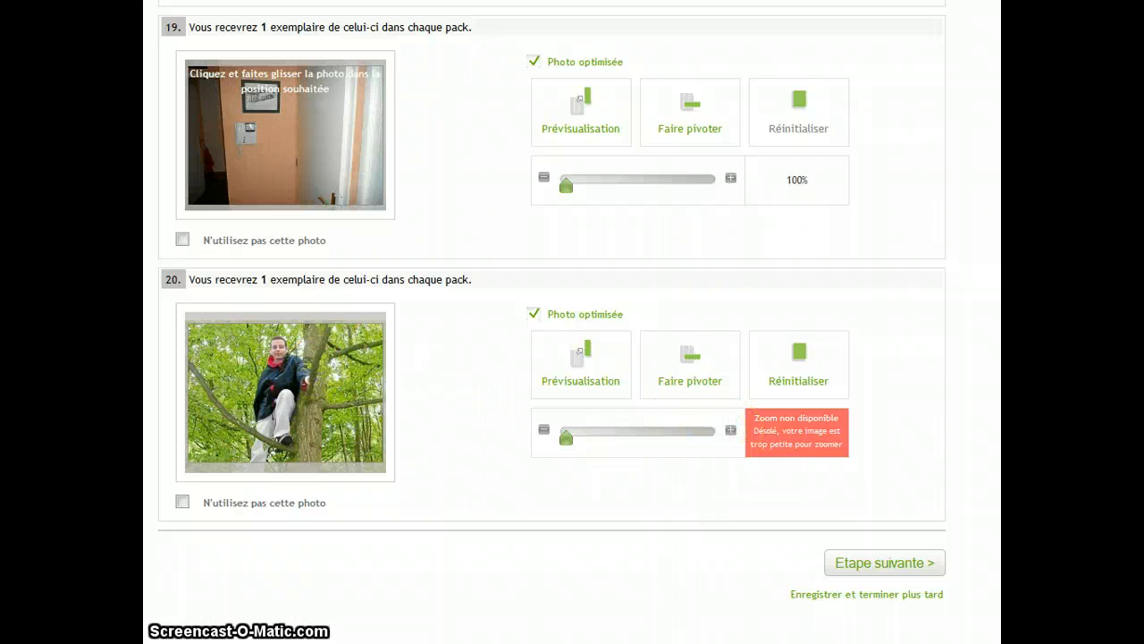
- Zoom card 19's doorway photo to 127%
scroll(552, 321, up, 3)
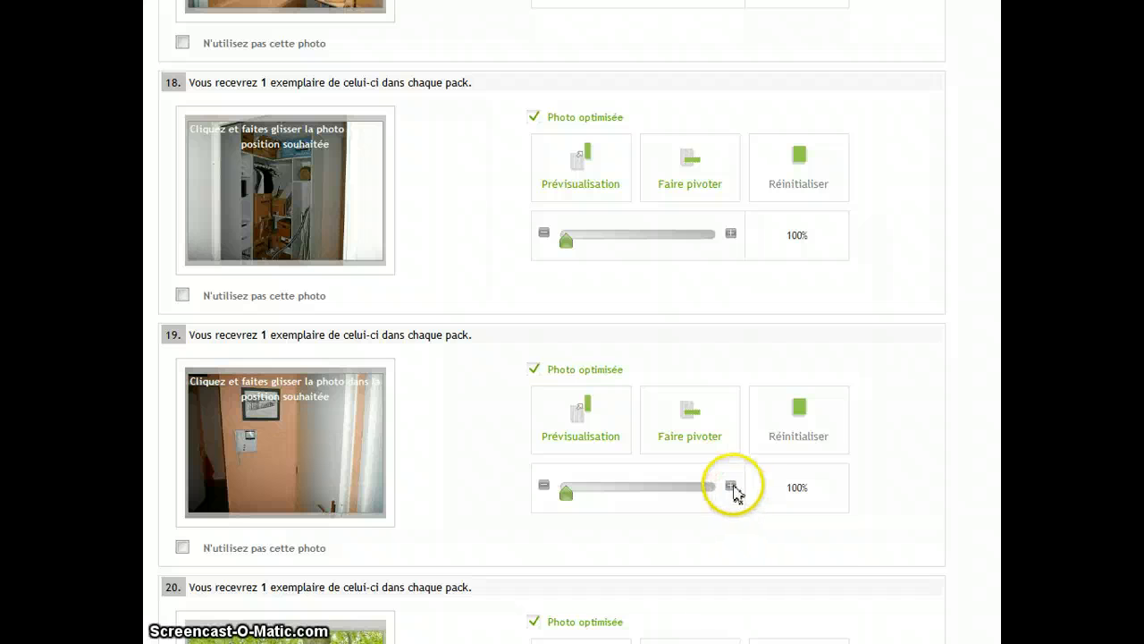
drag(567, 492, 646, 494)
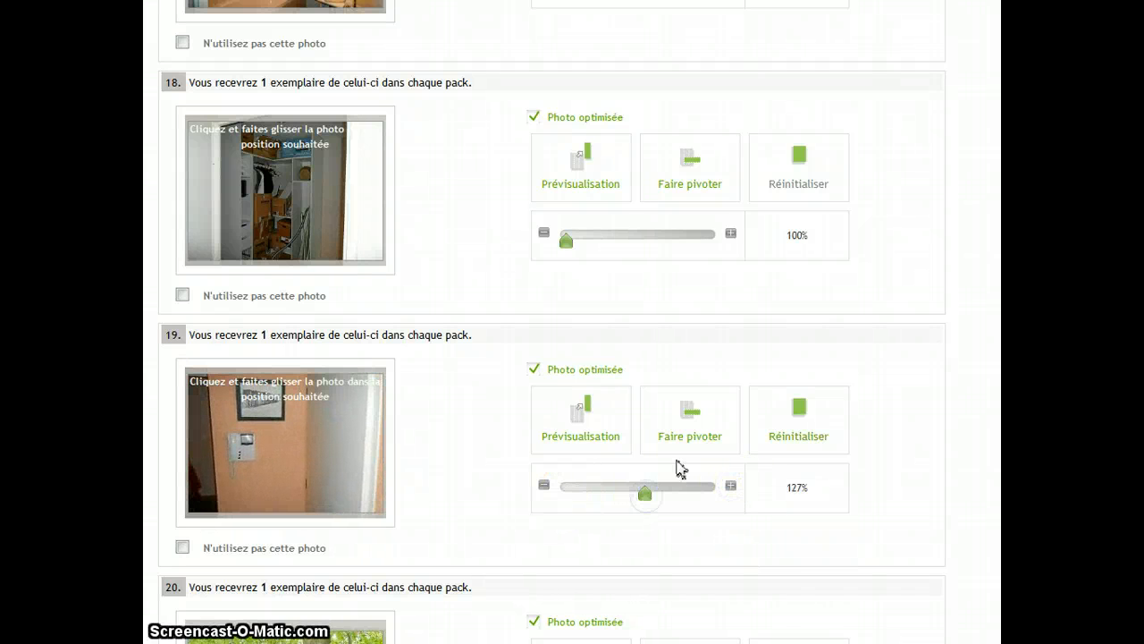
- Rotate card 19's photo twice, then reset its crop
click(694, 429)
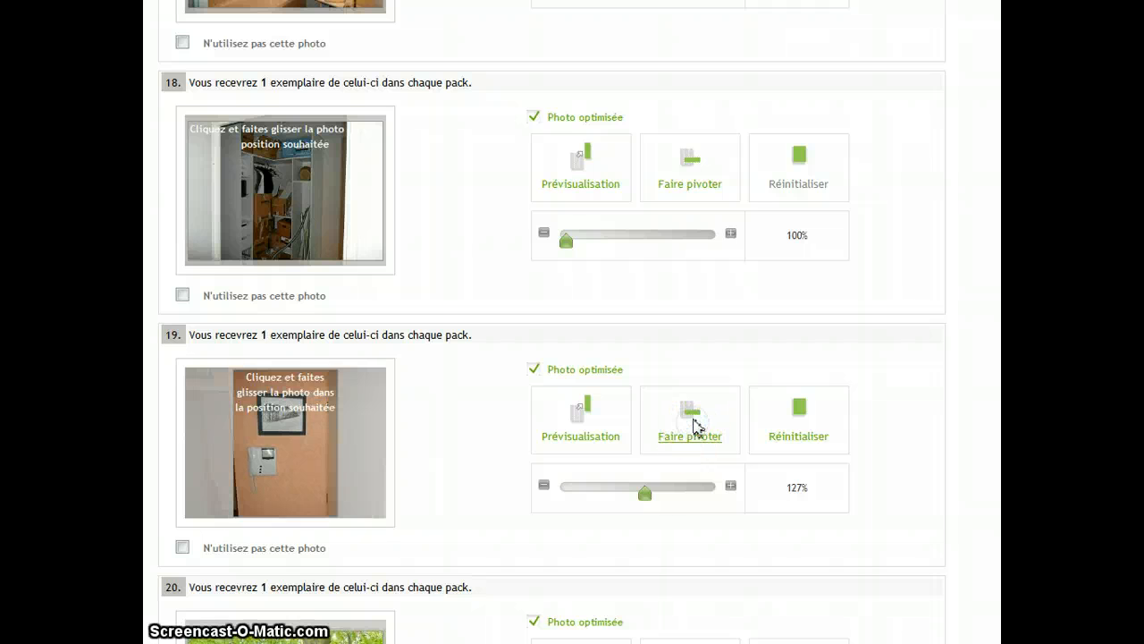
click(695, 426)
click(803, 422)
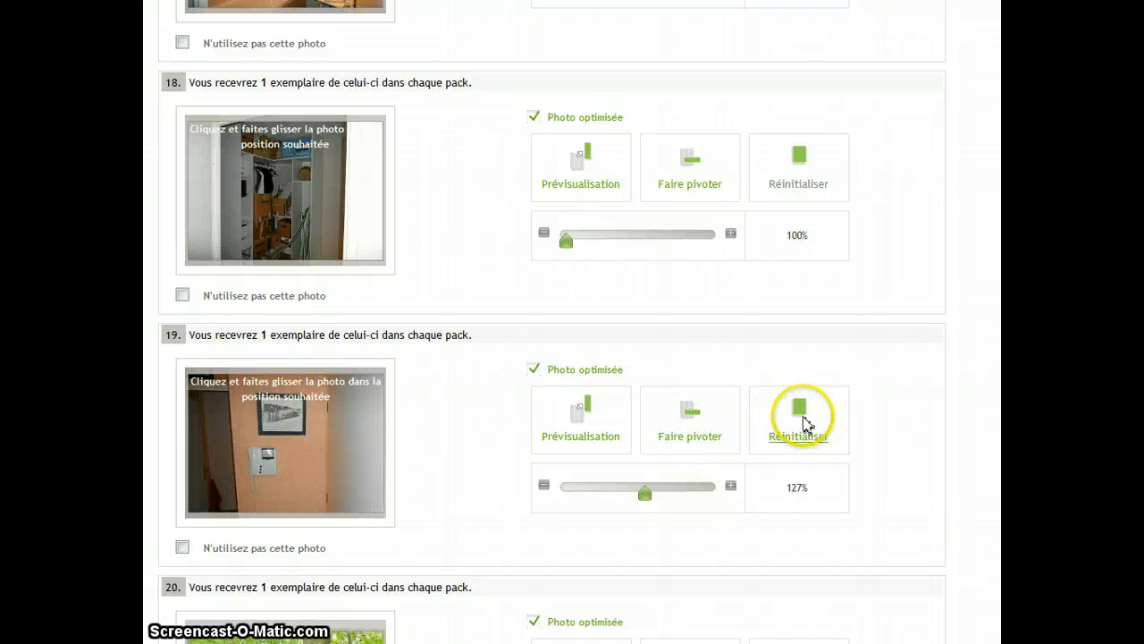
- Continue from the cropping stage to the back-side personalisation step
scroll(692, 307, down, 5)
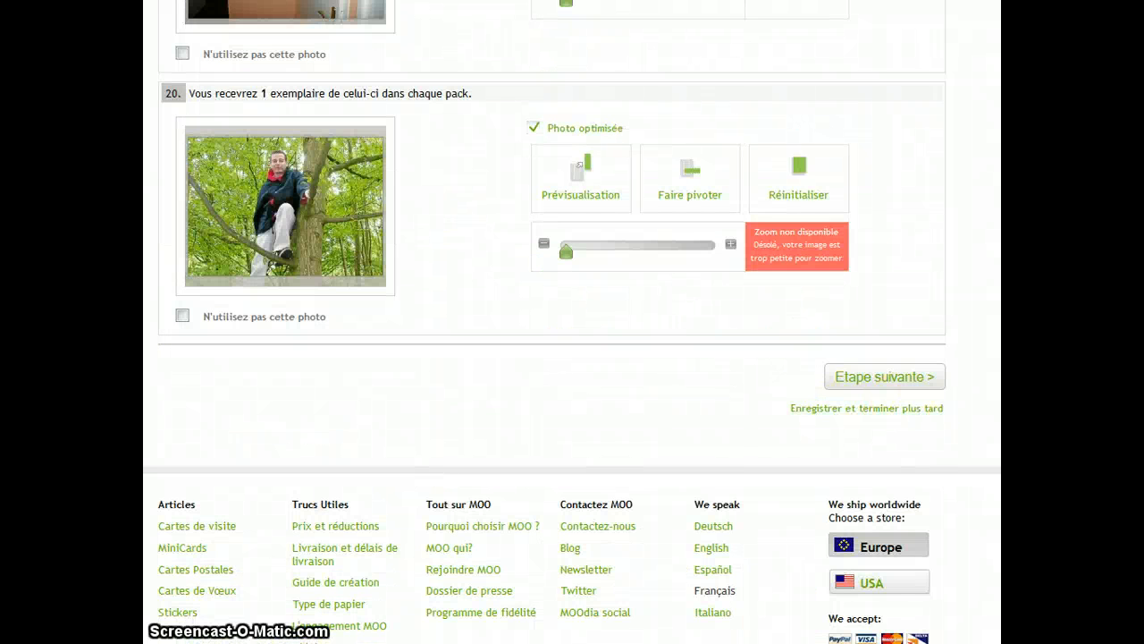
scroll(572, 321, up, 2)
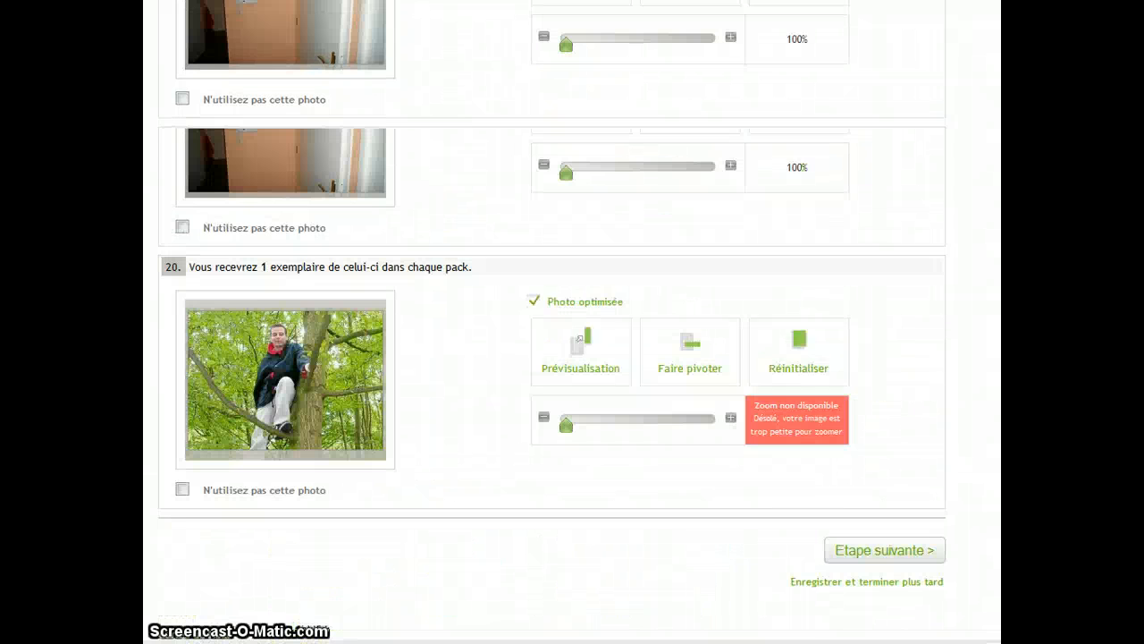
click(935, 602)
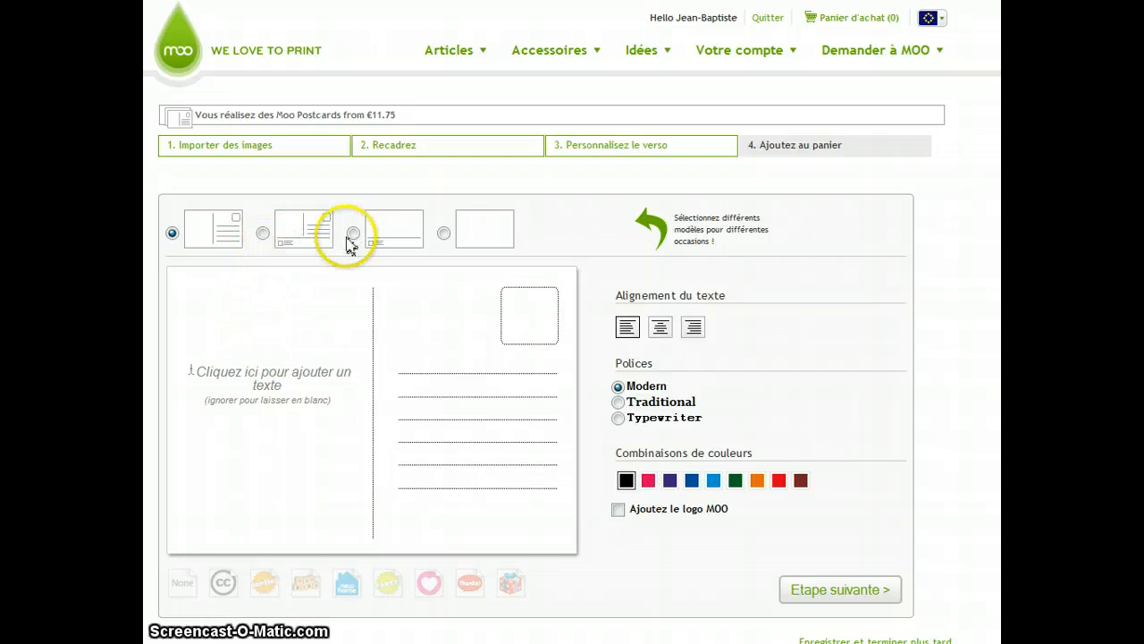
- Try each of the other back layouts, then return to the first layout with stamp box and address lines
click(263, 234)
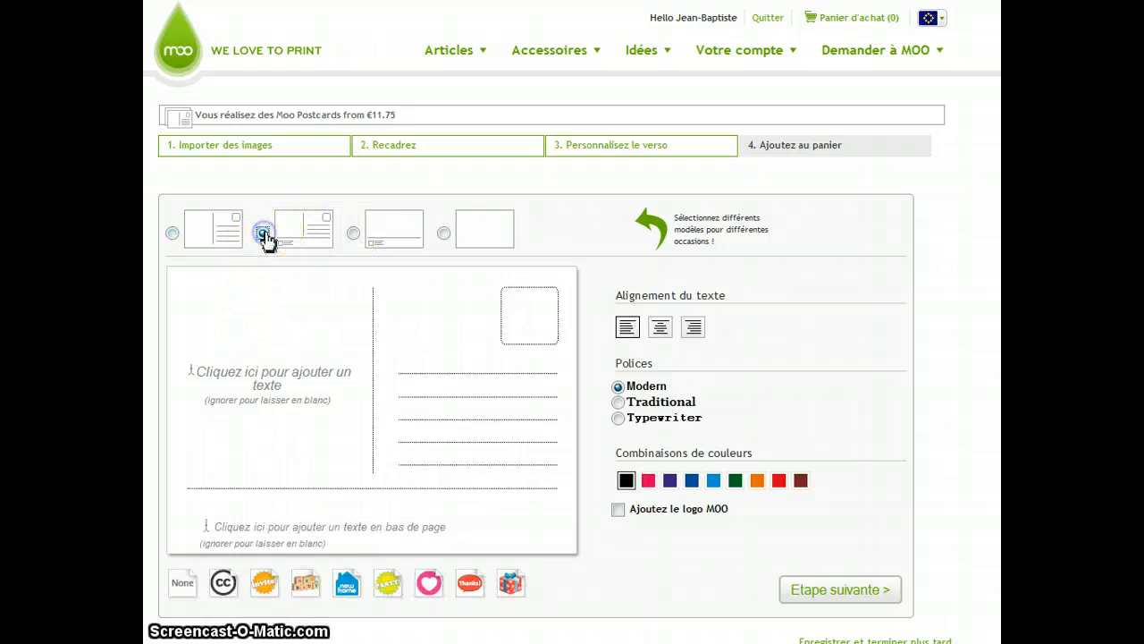
click(353, 234)
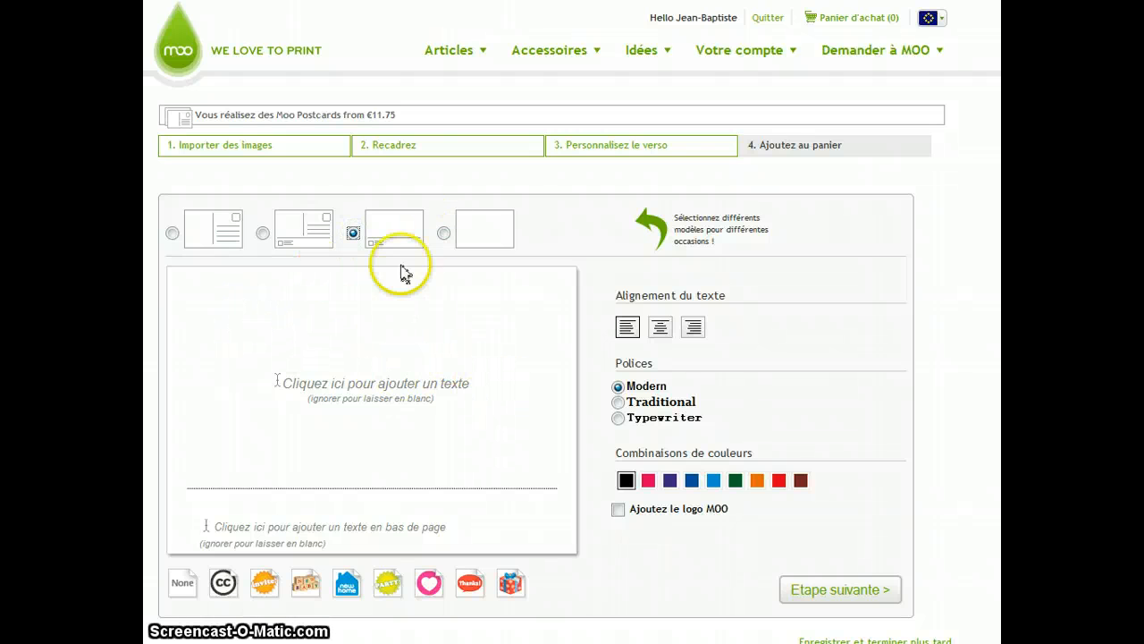
click(444, 234)
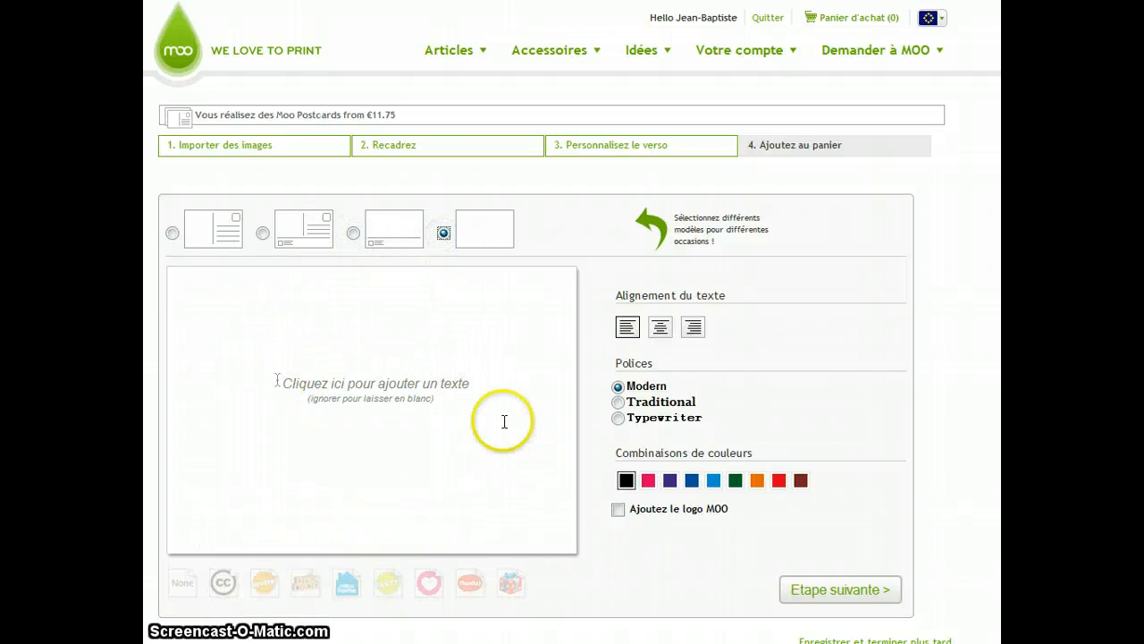
click(172, 234)
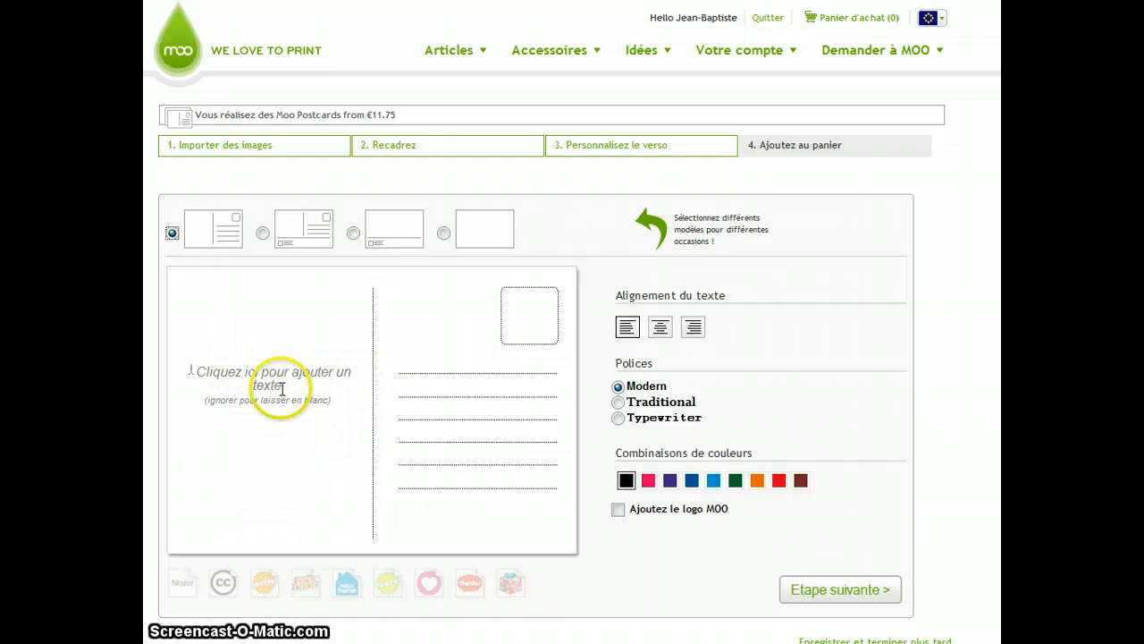
- Write the message "Gros Bisous," with the sender's first name on the following line in the back's text area
click(427, 383)
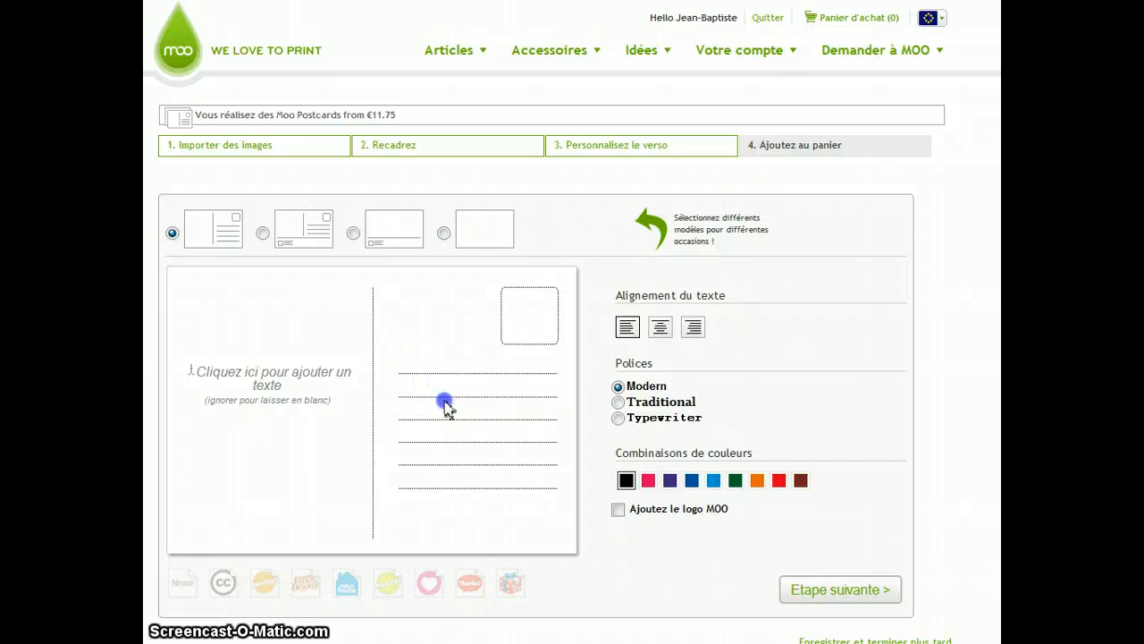
click(288, 385)
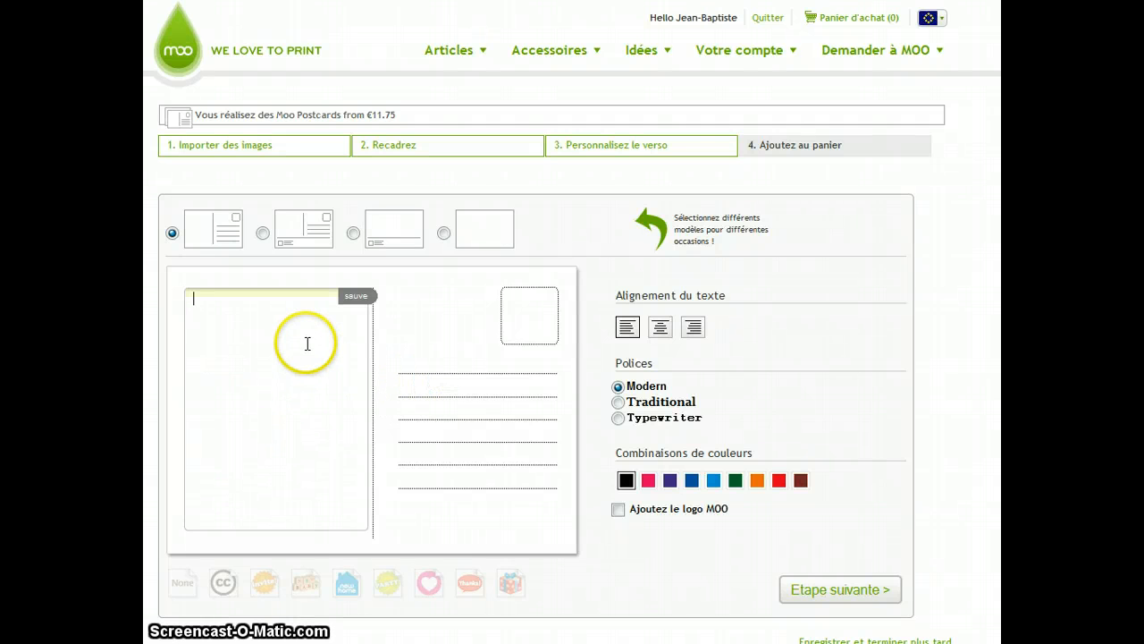
click(474, 387)
click(313, 343)
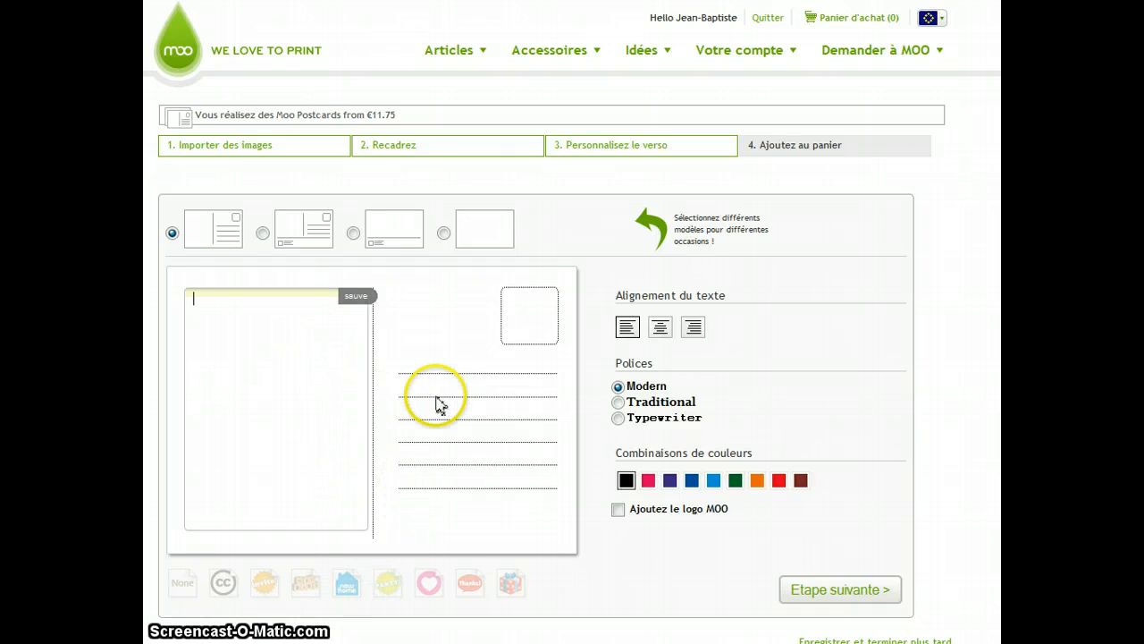
click(310, 372)
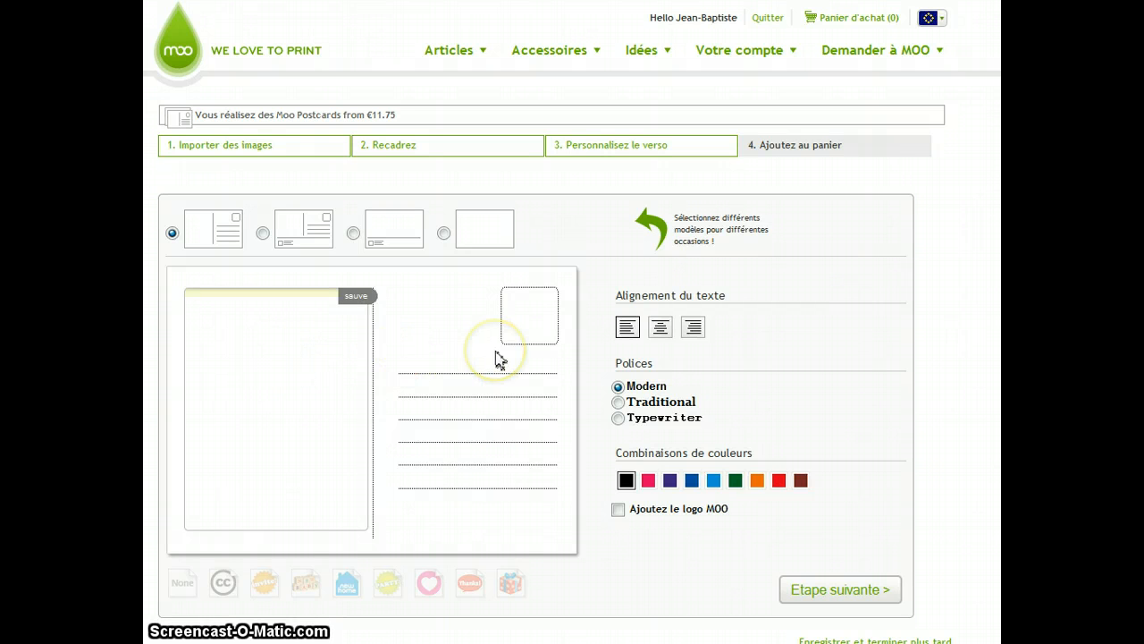
text(G)
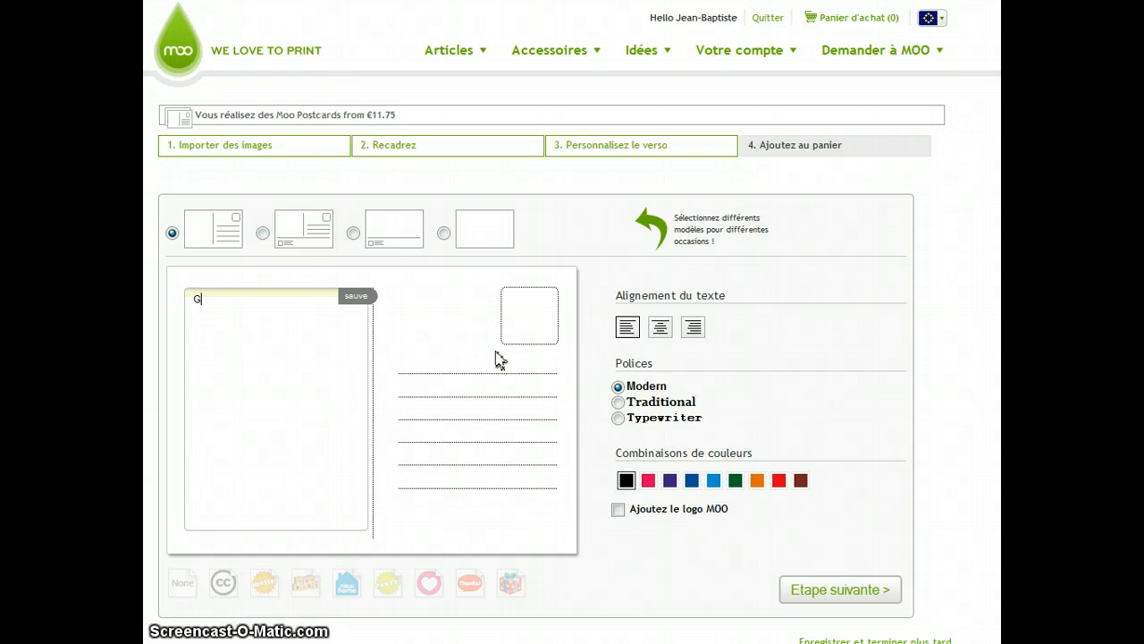
text(ros B)
click(496, 352)
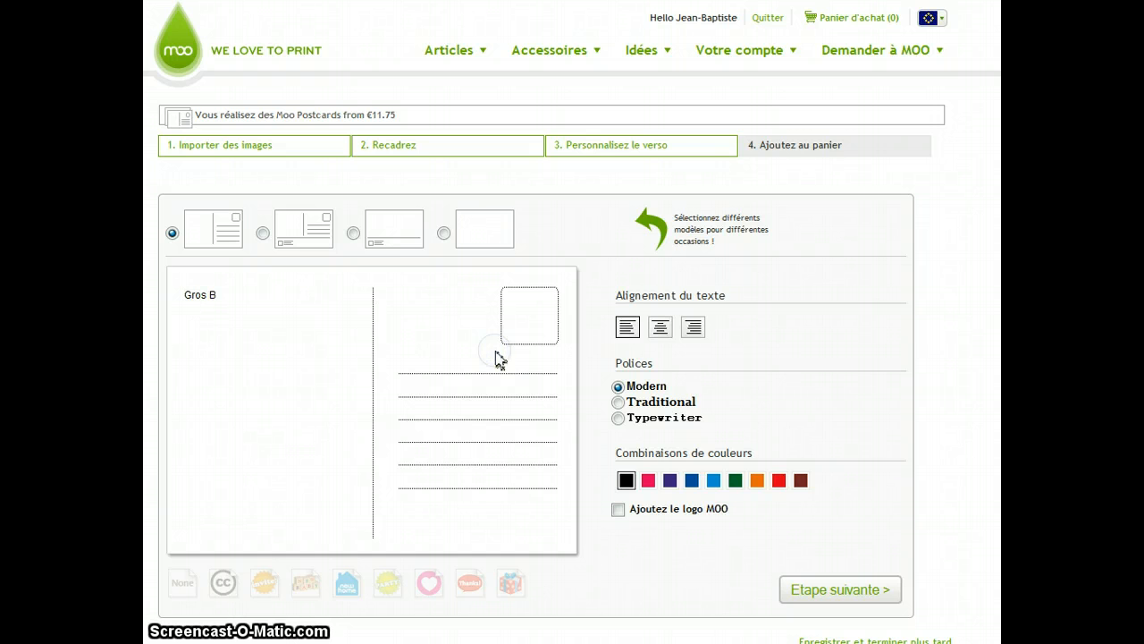
click(198, 293)
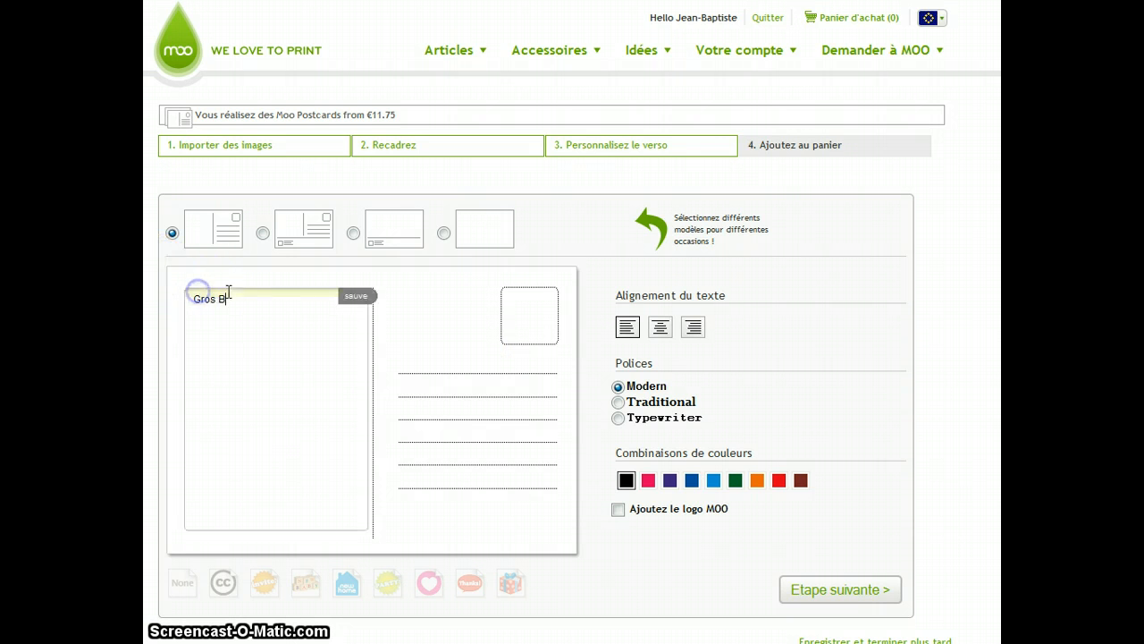
text(isous,)
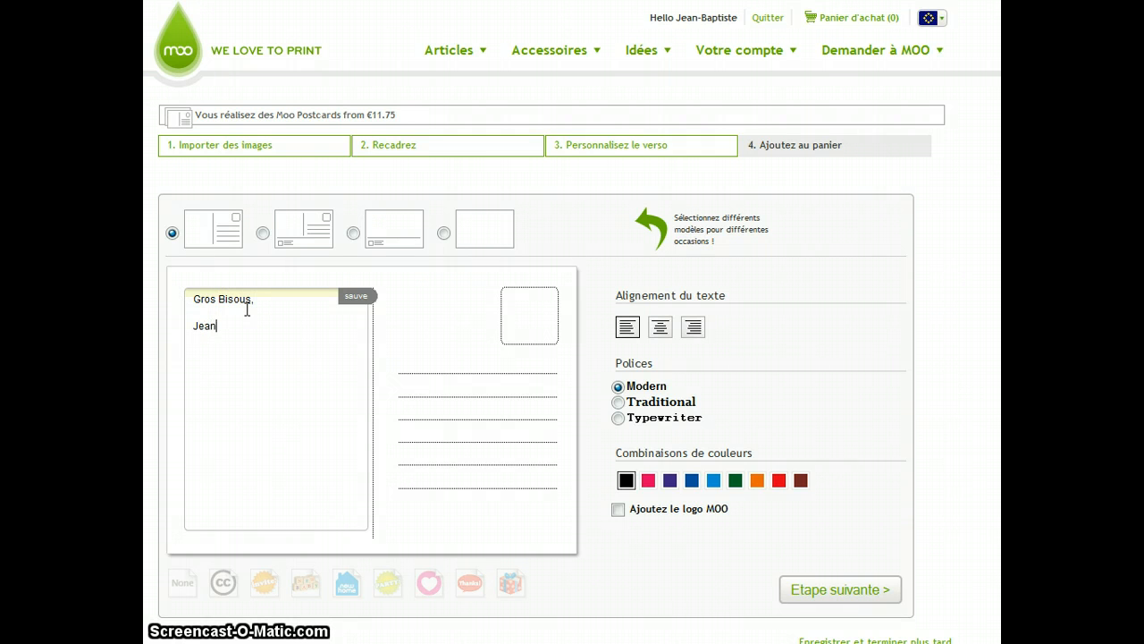
text(ptiste)
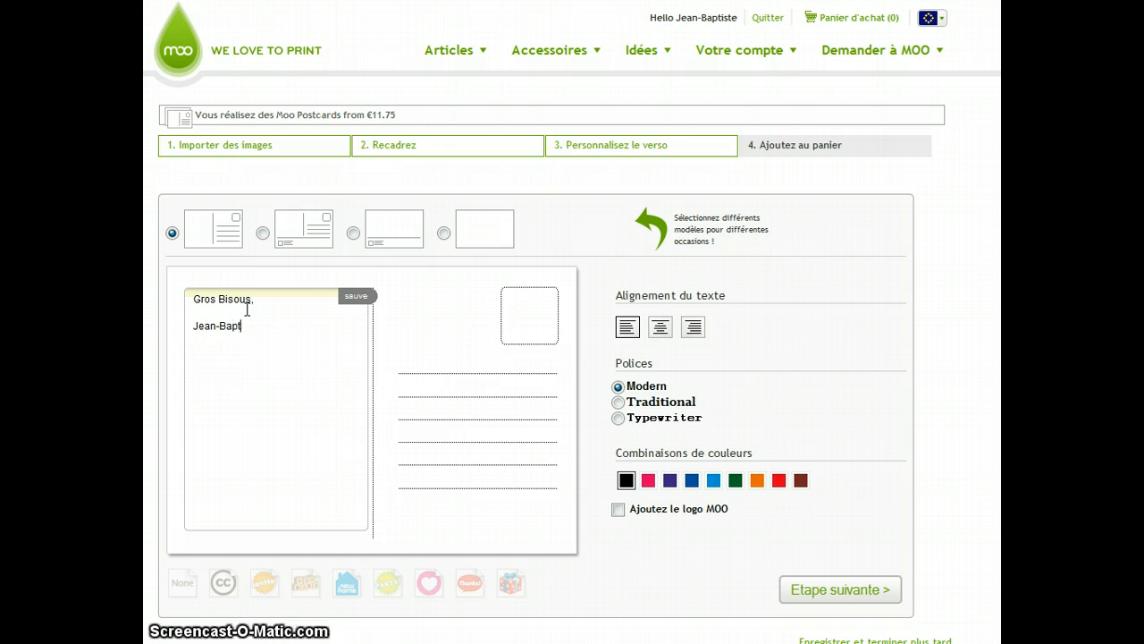
- Insert blank lines before the message to push it to the bottom of the text area
click(194, 300)
key(Return)
key(Return)
key(Return)
key(Return)
key(Return)
key(Return)
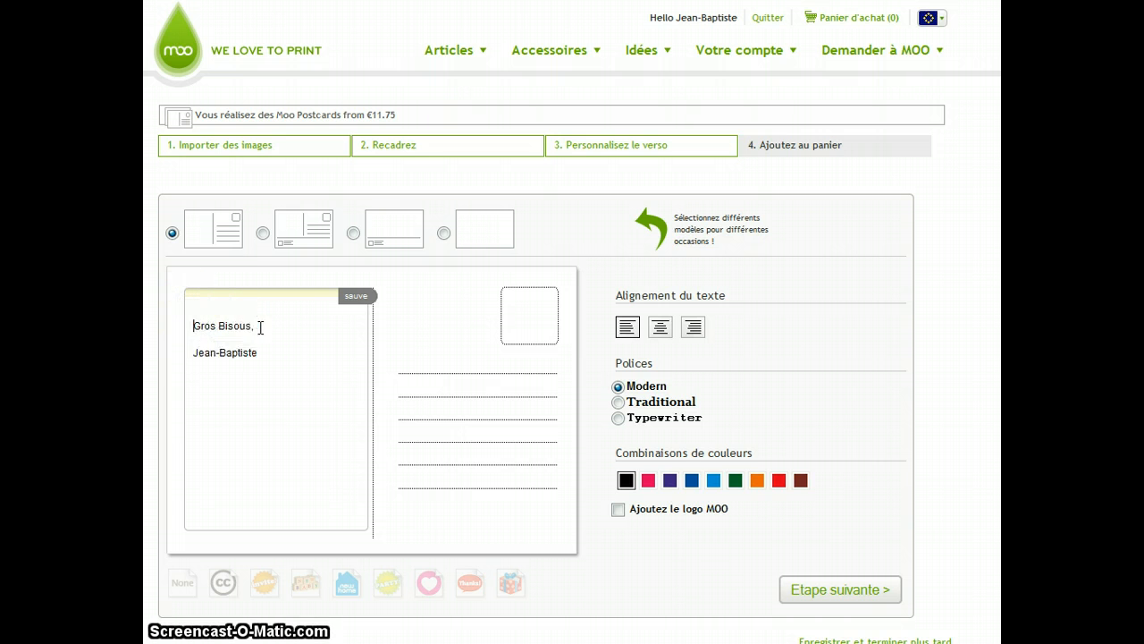
key(Return)
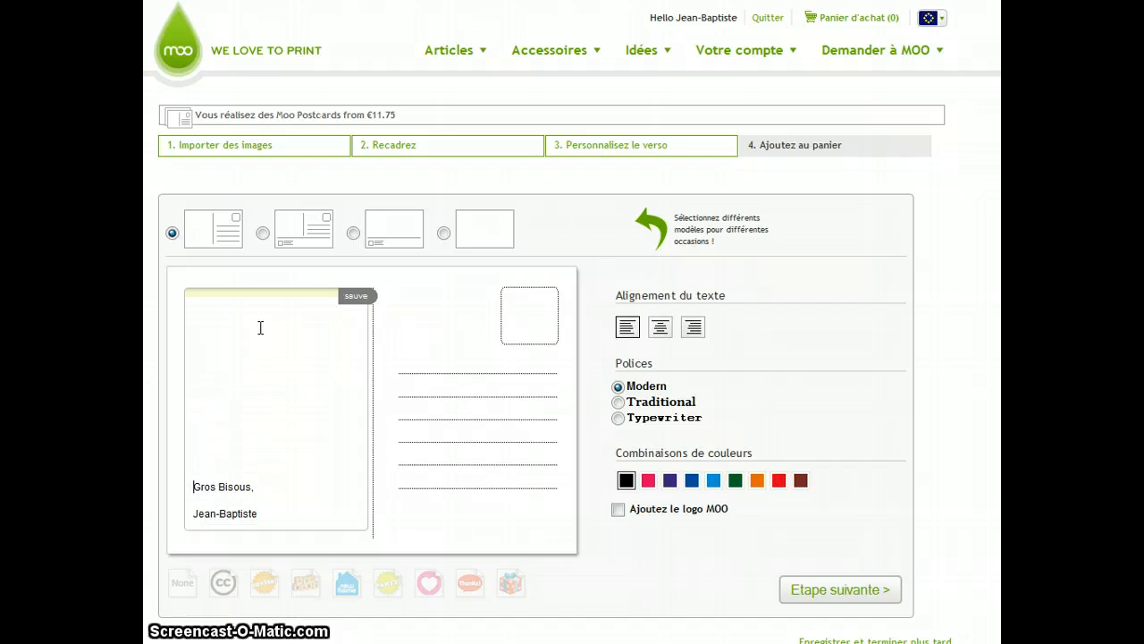
- Select the message text and right-align it
drag(268, 509, 181, 486)
click(693, 327)
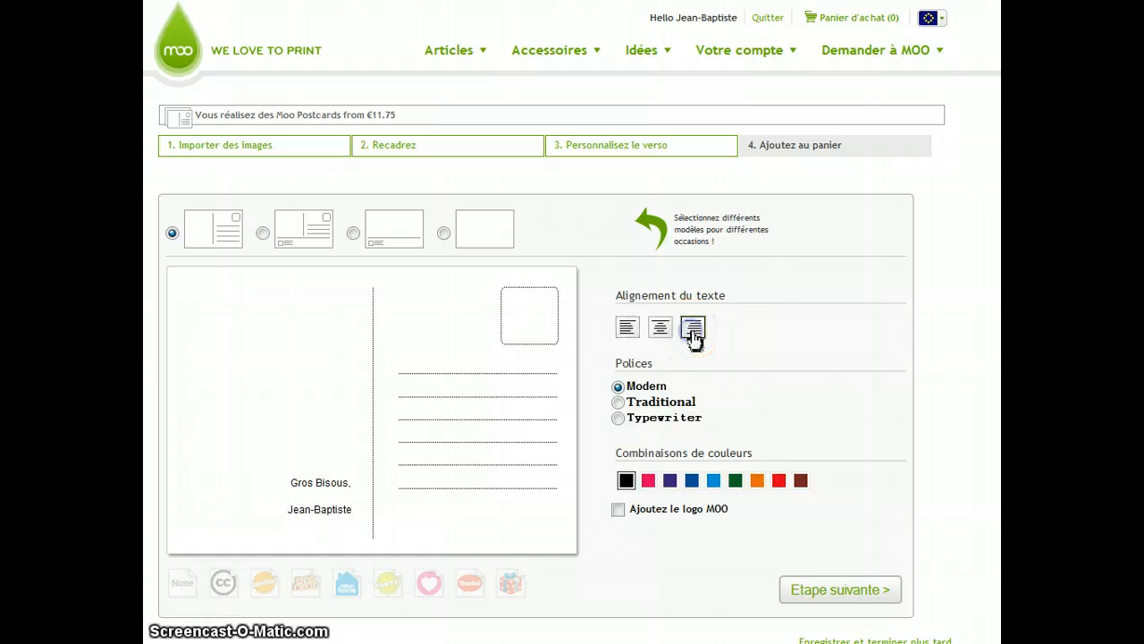
- Switch the back to the layout with a footer line for extra text and an icon
click(294, 486)
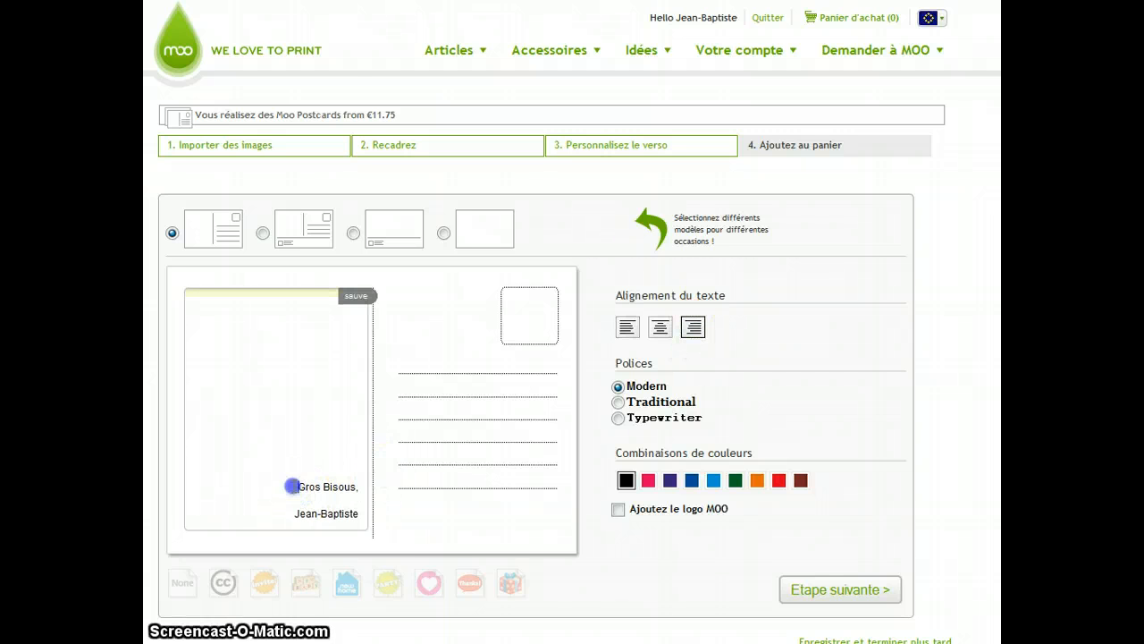
click(420, 535)
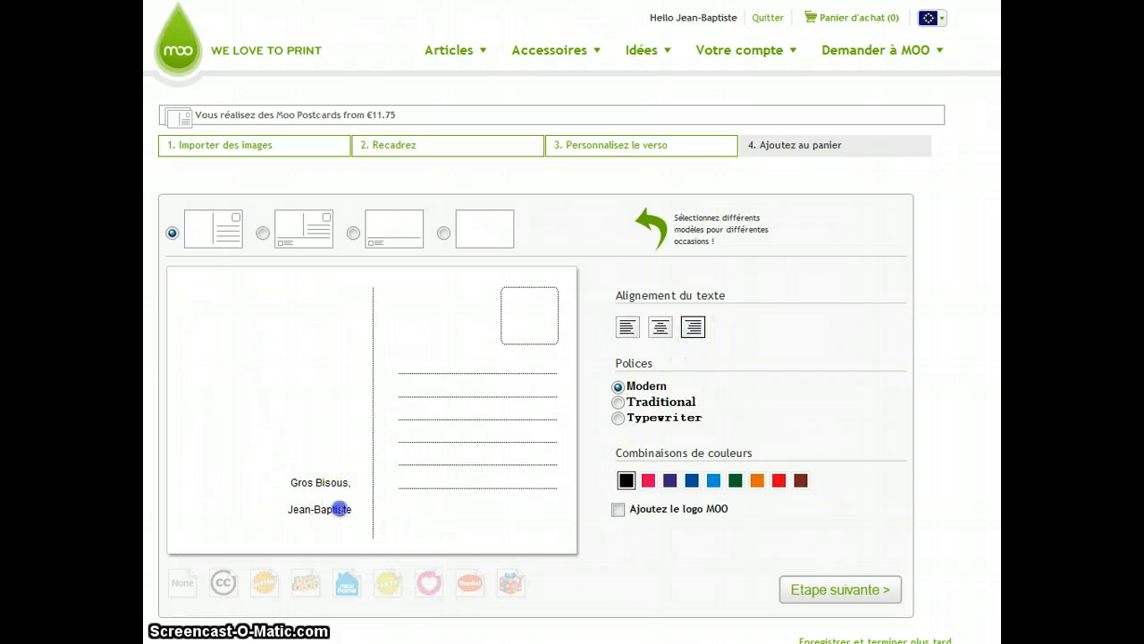
click(340, 509)
click(428, 517)
click(429, 583)
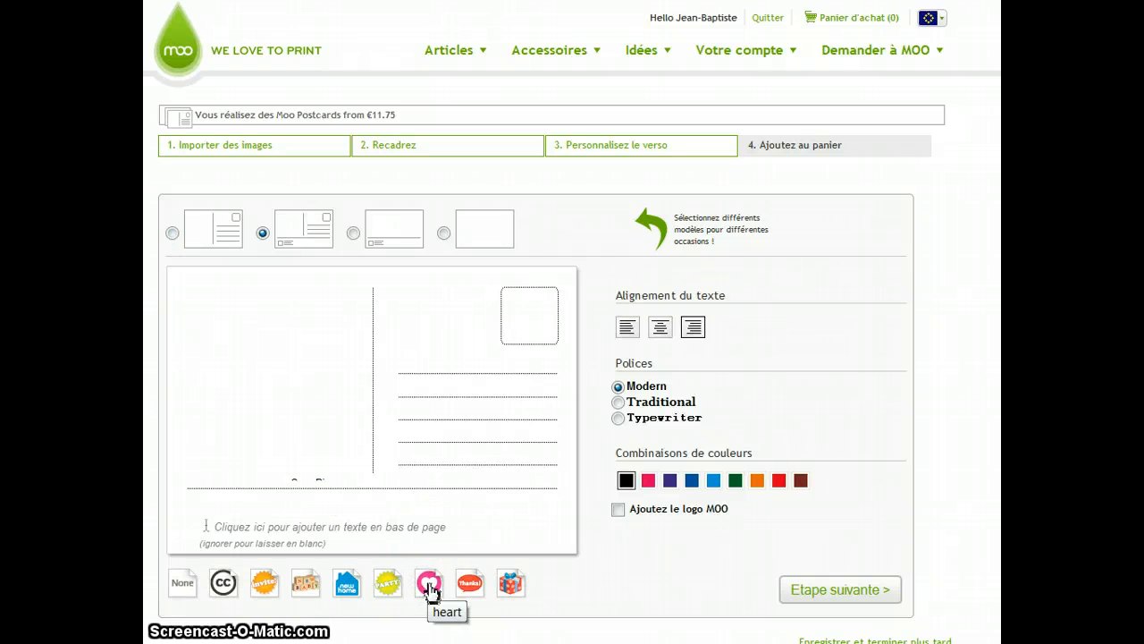
- Add the heart icon to the footer of the postcard back
drag(429, 571, 276, 460)
drag(429, 581, 352, 524)
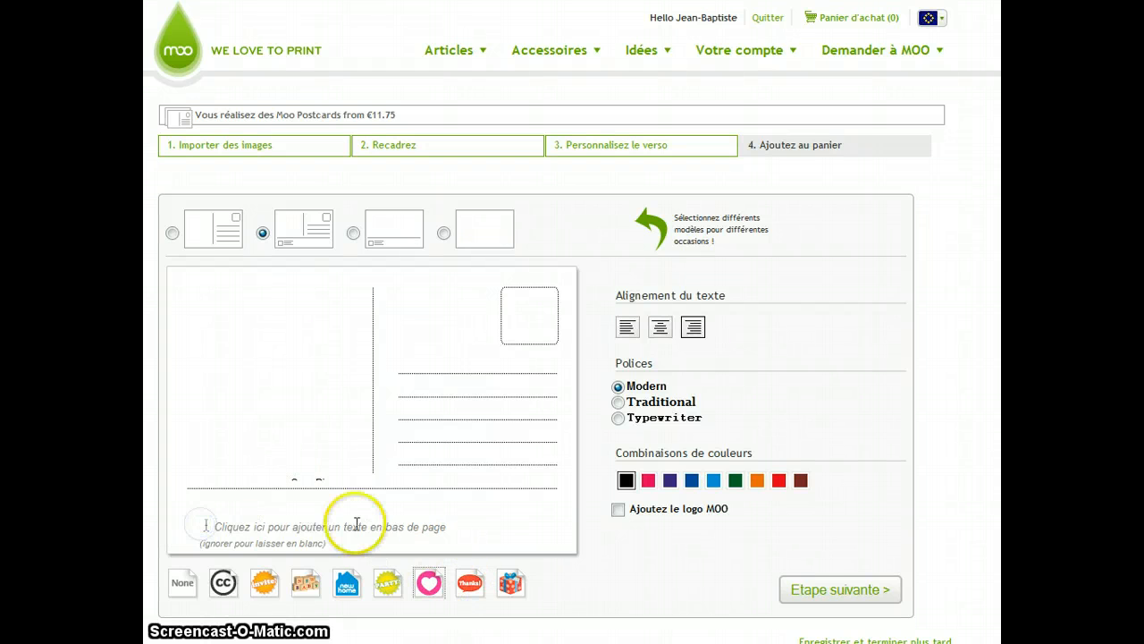
click(429, 583)
click(373, 561)
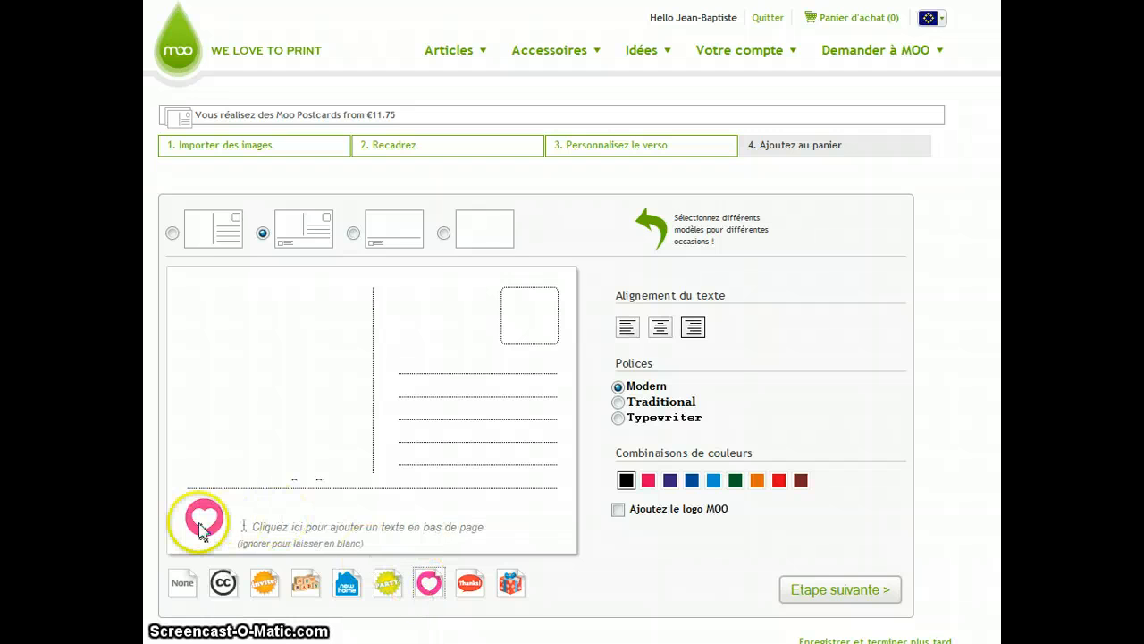
drag(203, 514, 313, 468)
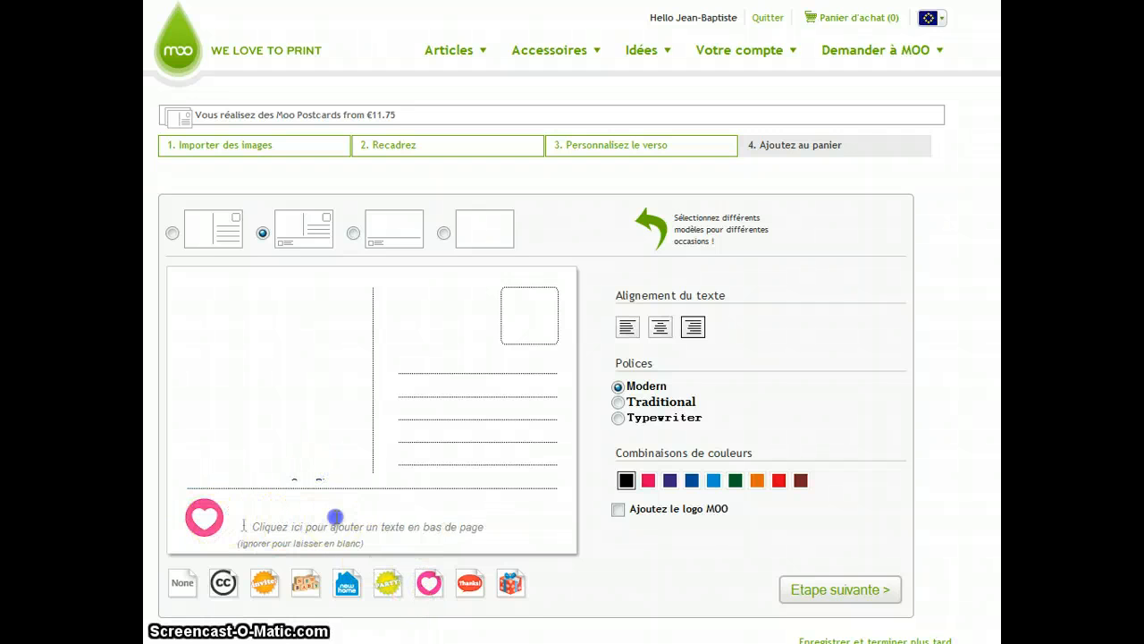
- Edit the message's blank lines so the message sits above the footer line
click(307, 409)
click(298, 449)
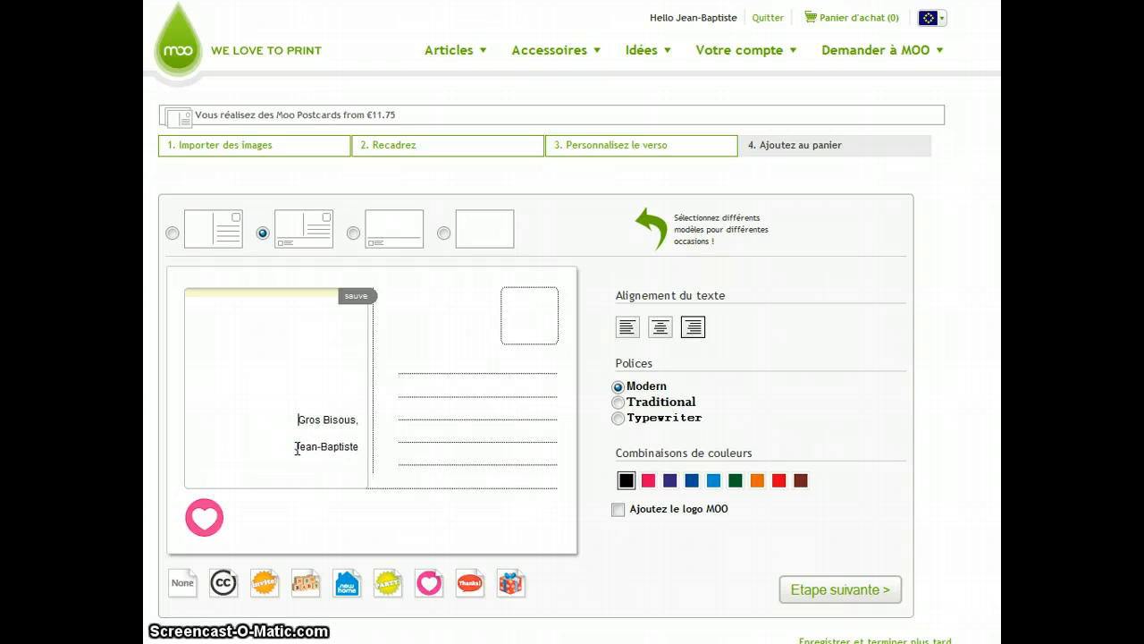
click(426, 418)
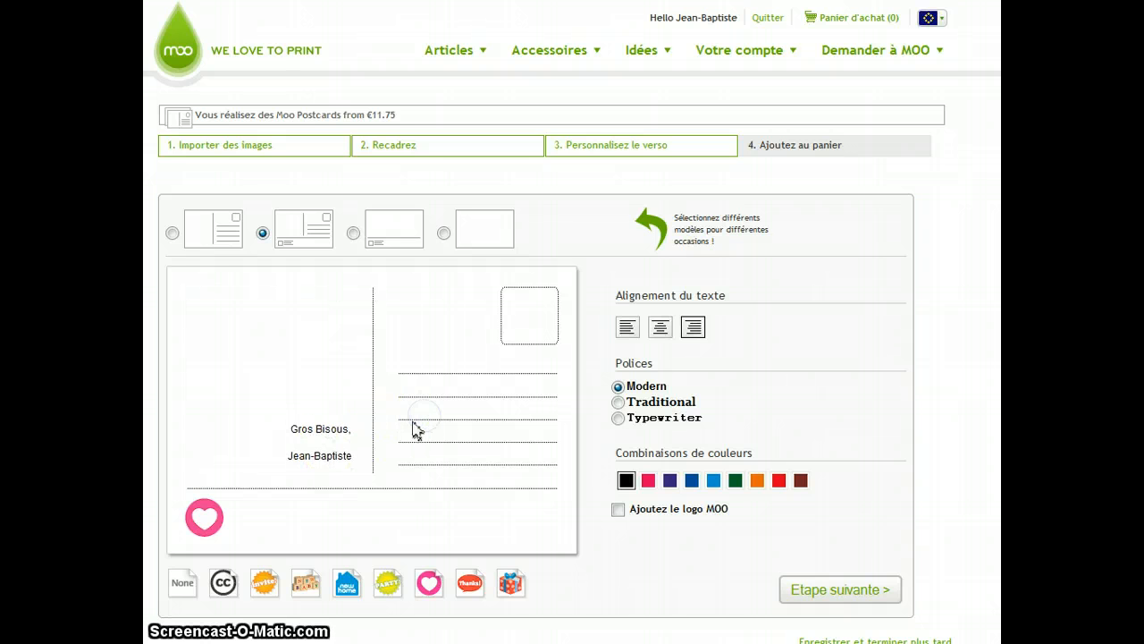
- Write the sender's name and personal website address in the footer text field
click(244, 519)
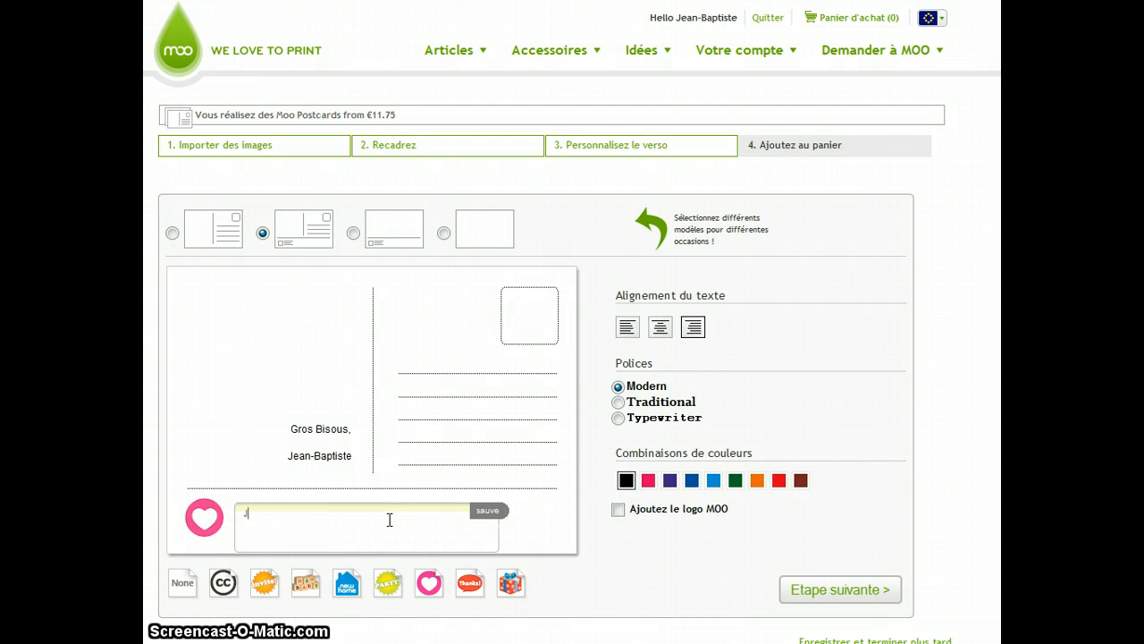
text(Jean-Baptiste, http://jeanviet.info)
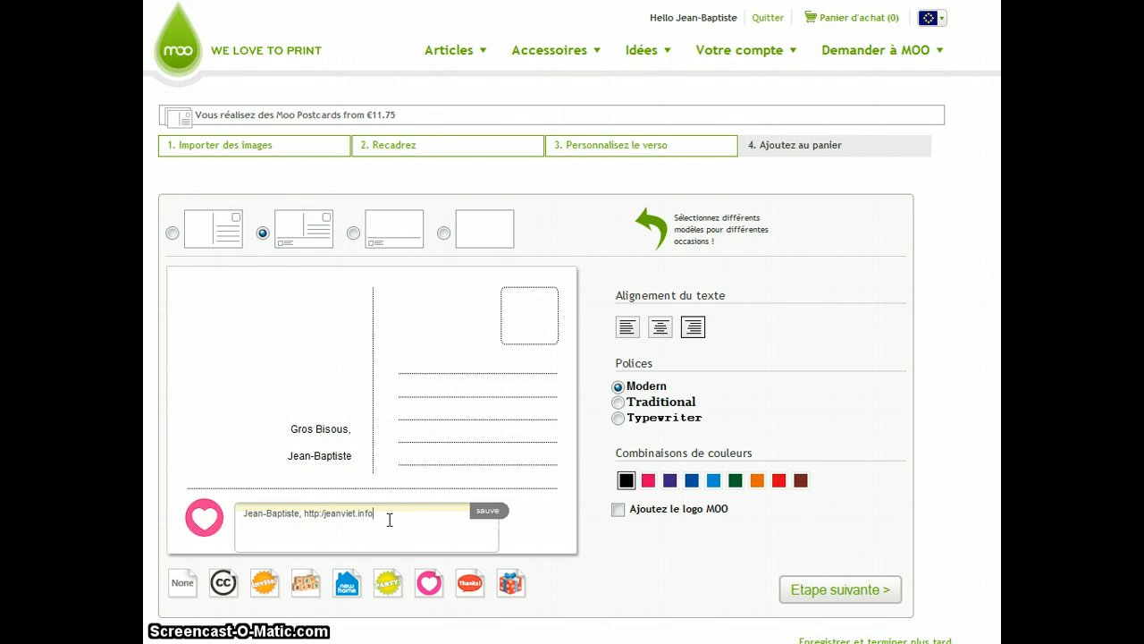
click(572, 492)
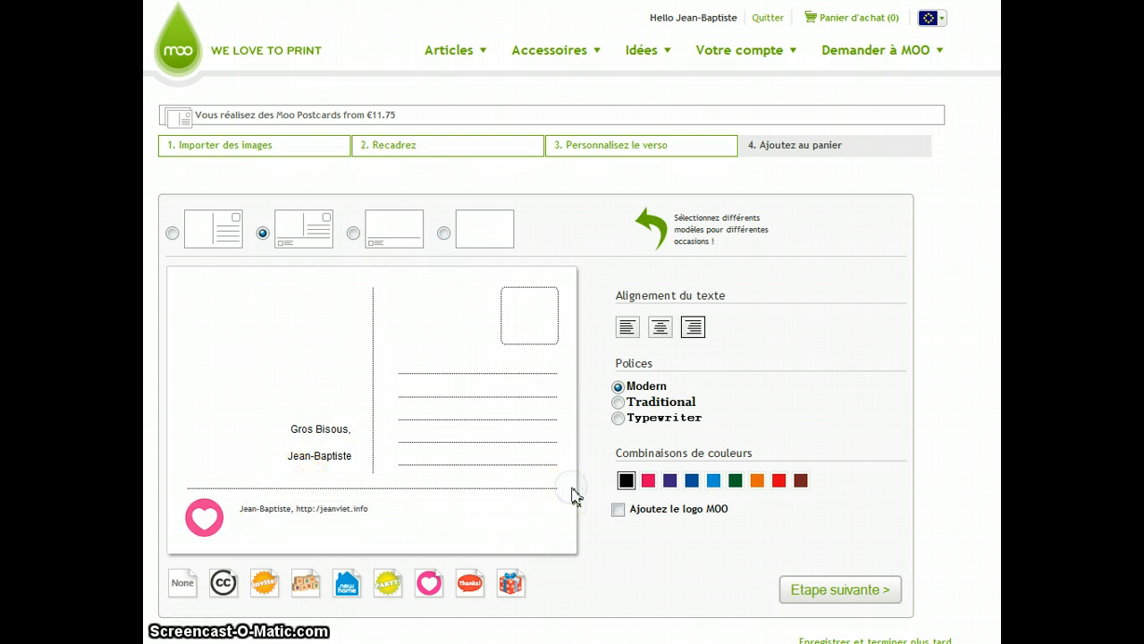
- Try the Thanks and present footer icons, settling on the invite icon
click(470, 586)
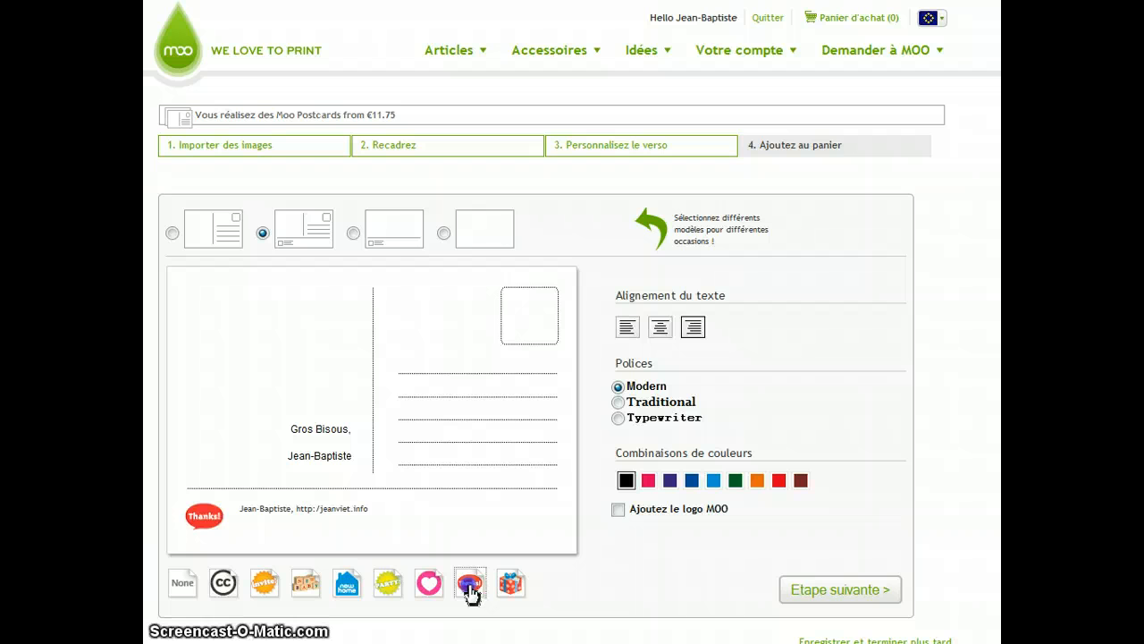
click(511, 586)
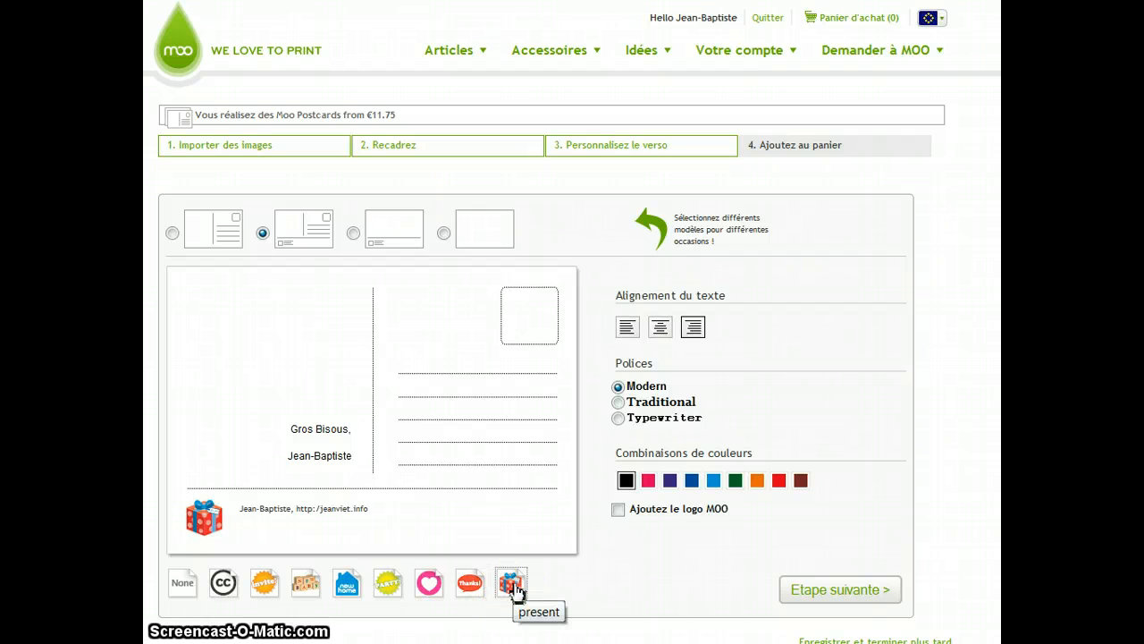
click(264, 582)
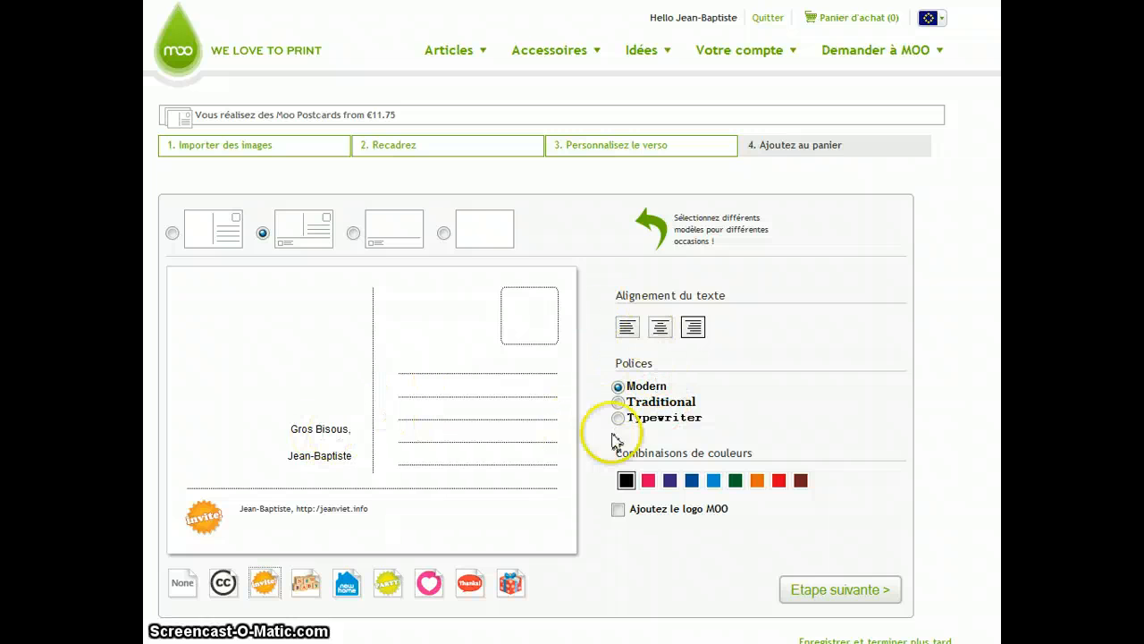
- Set the text colour to dark blue, try the Traditional and Typewriter fonts, and keep Modern
click(692, 482)
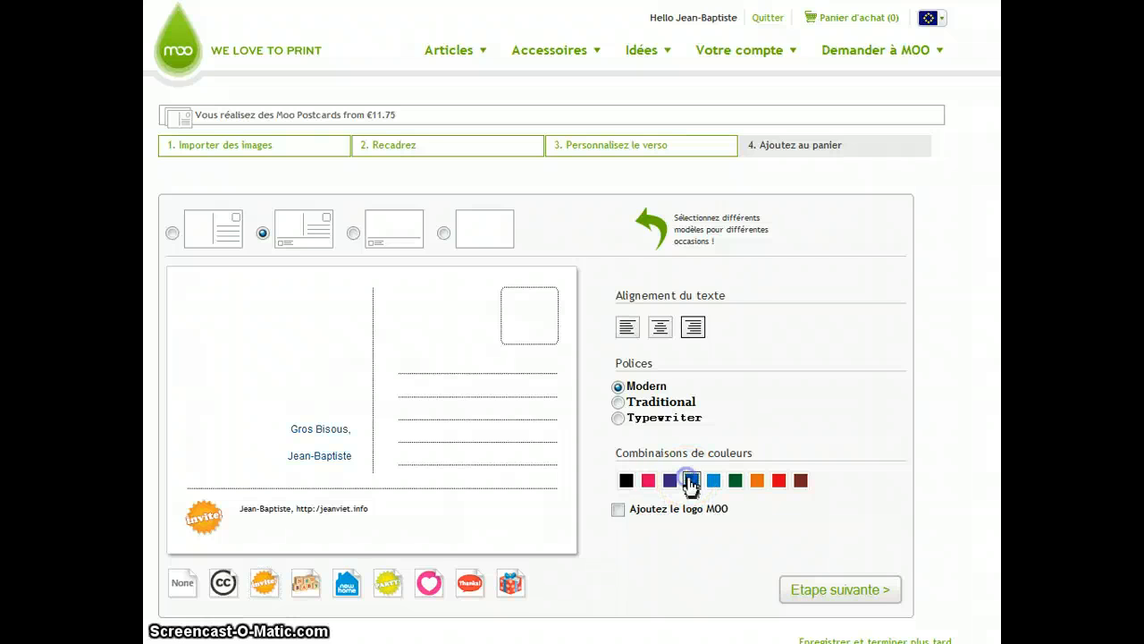
click(618, 402)
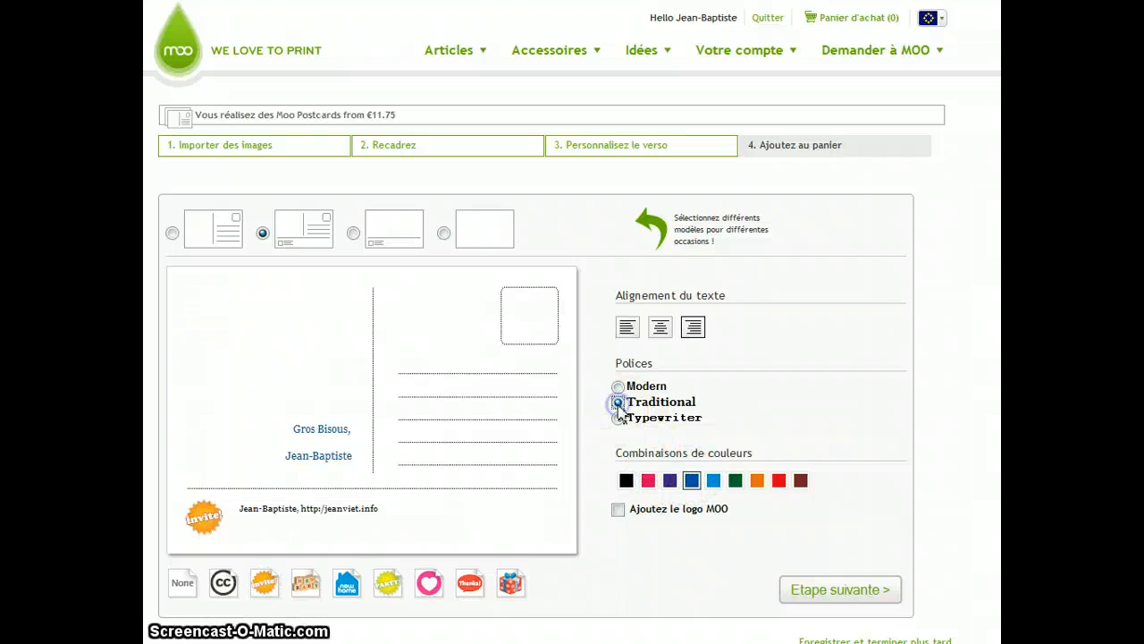
click(619, 418)
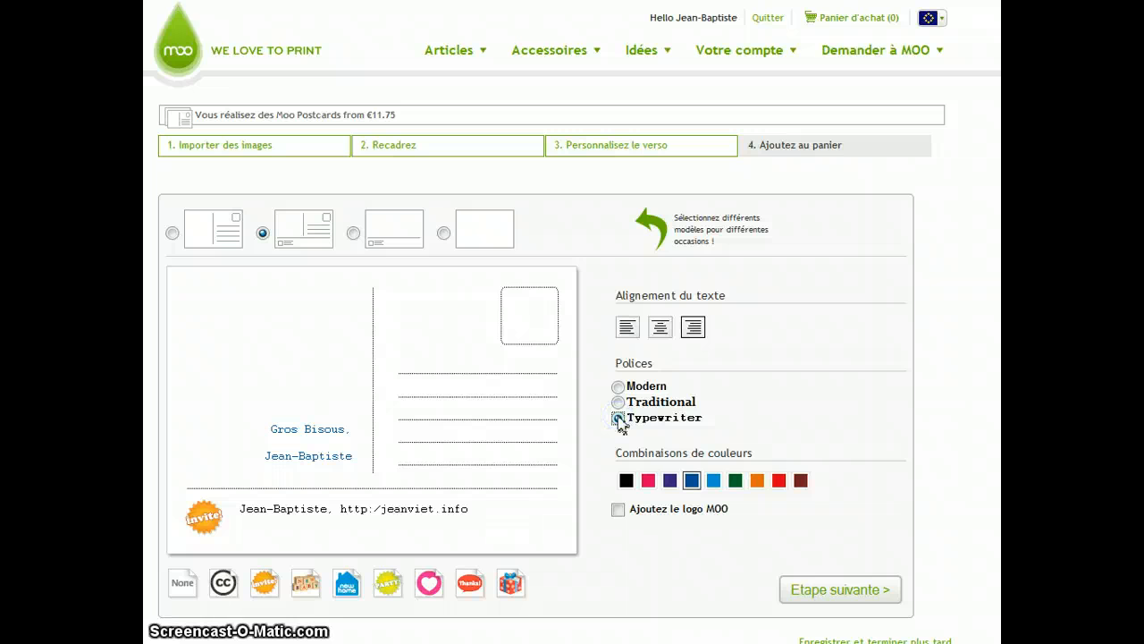
click(617, 387)
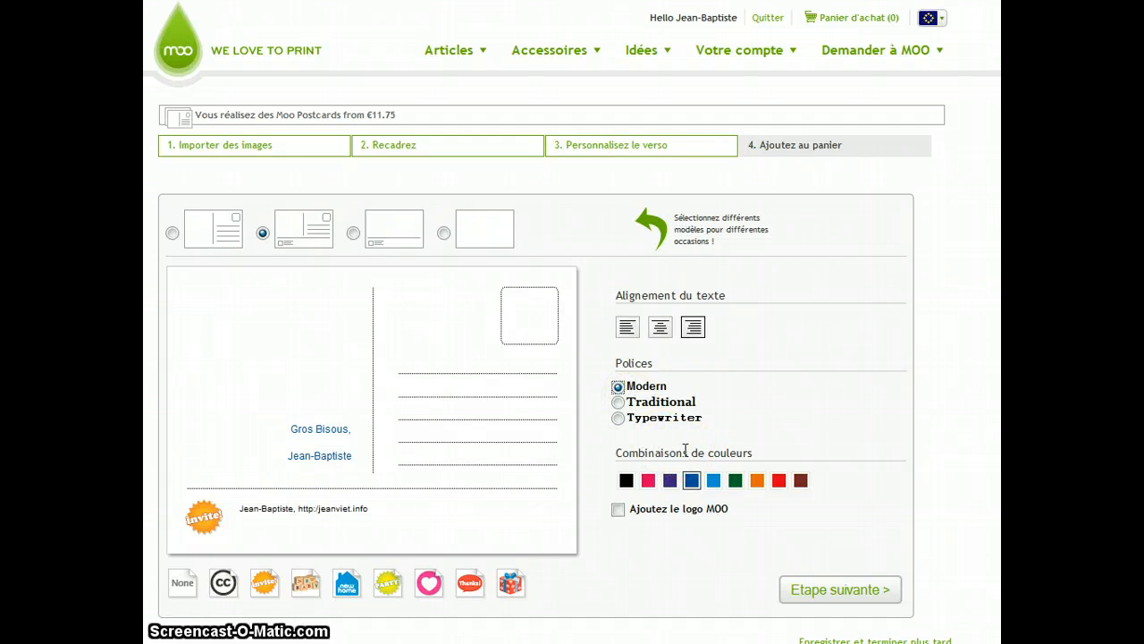
- Proceed to the order step and add one 20-card pack to the shopping cart
click(846, 591)
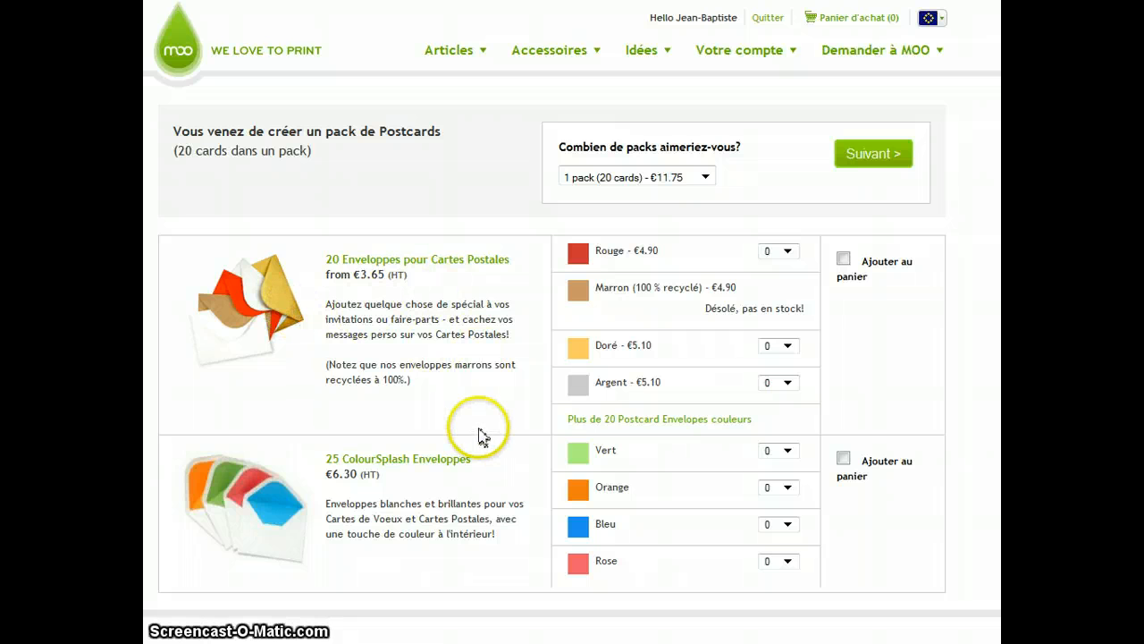
click(704, 177)
click(705, 177)
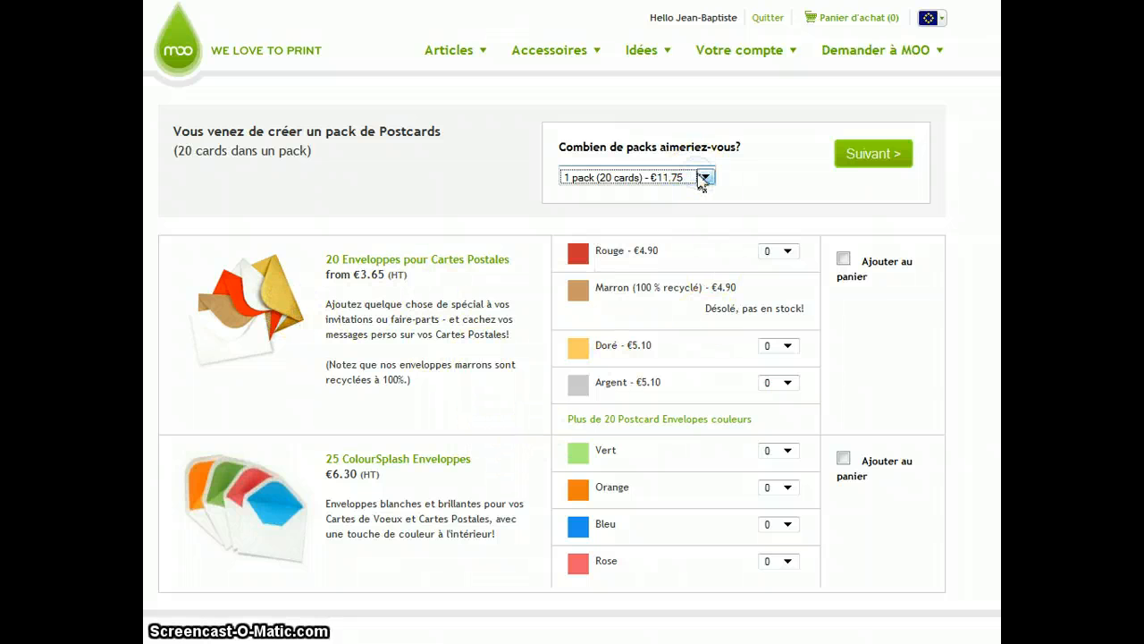
click(870, 160)
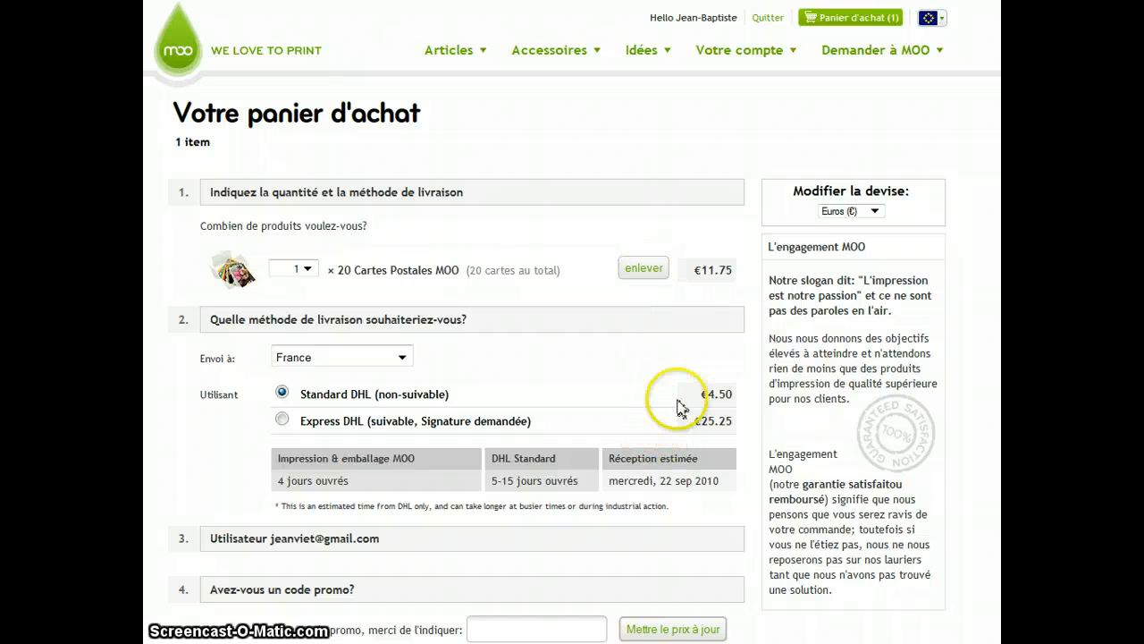
- Review the cart's delivery times and the order summary costs
scroll(572, 358, down, 3)
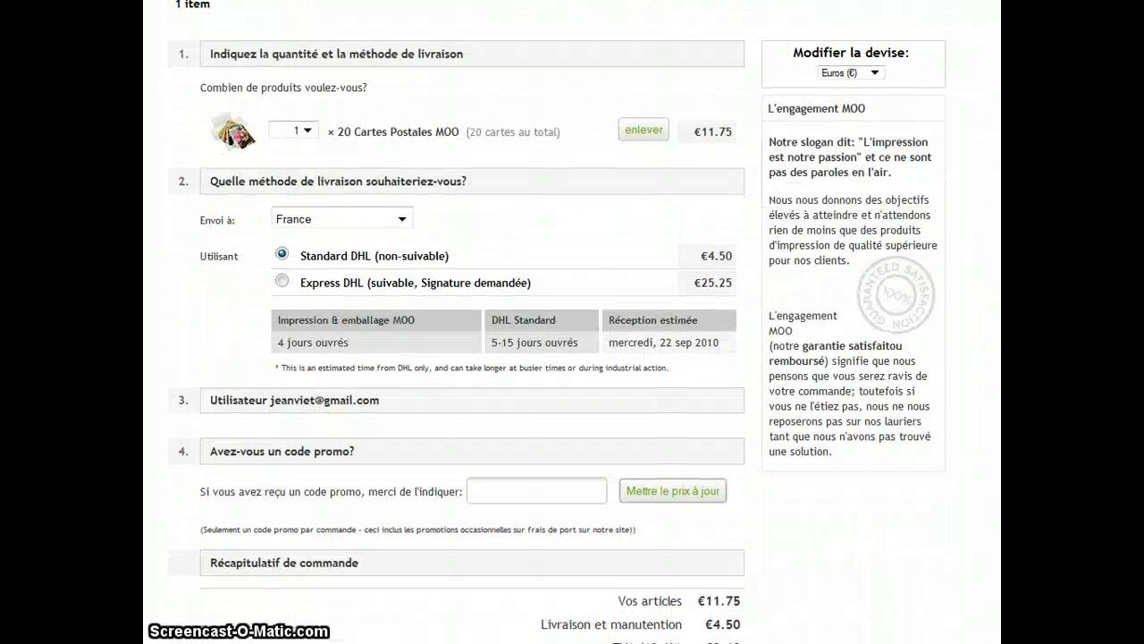
scroll(572, 358, up, 3)
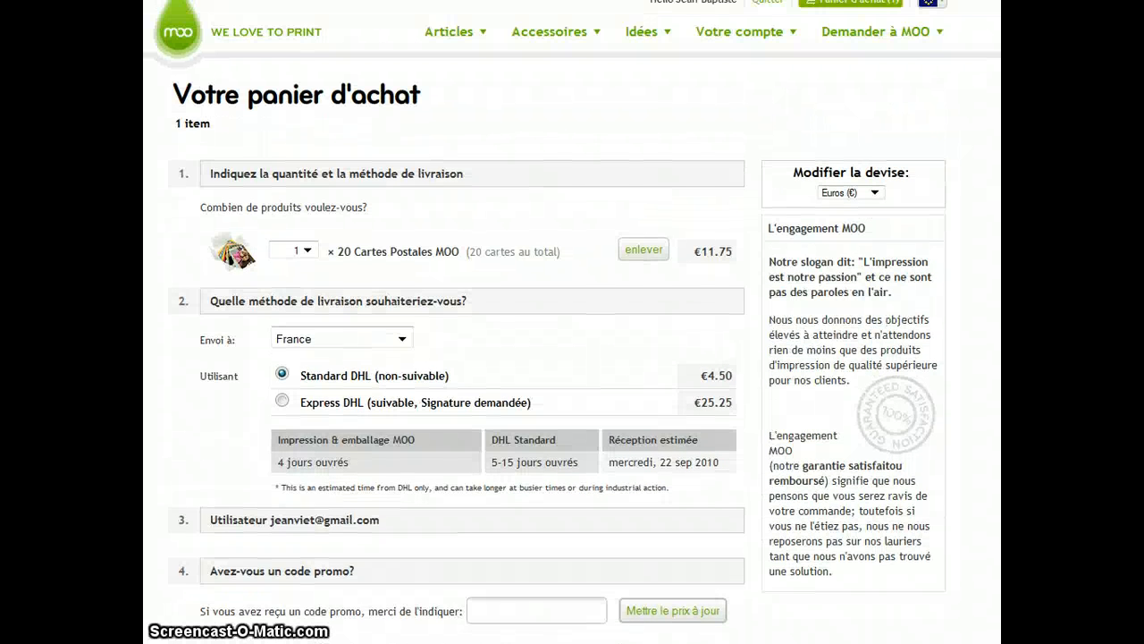
click(376, 465)
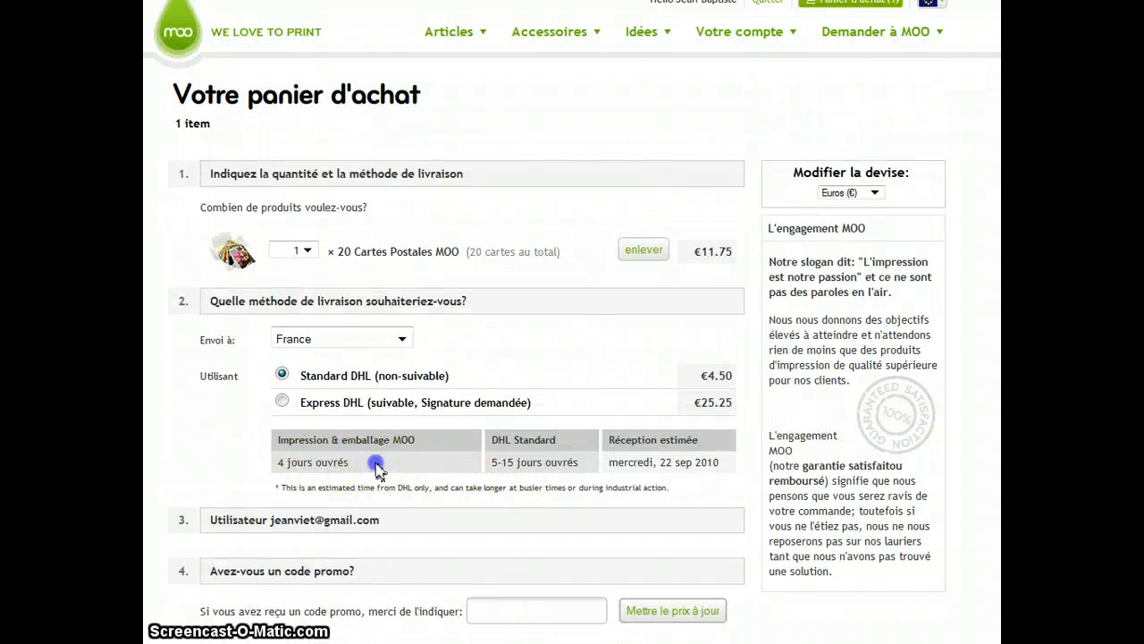
drag(377, 465, 276, 461)
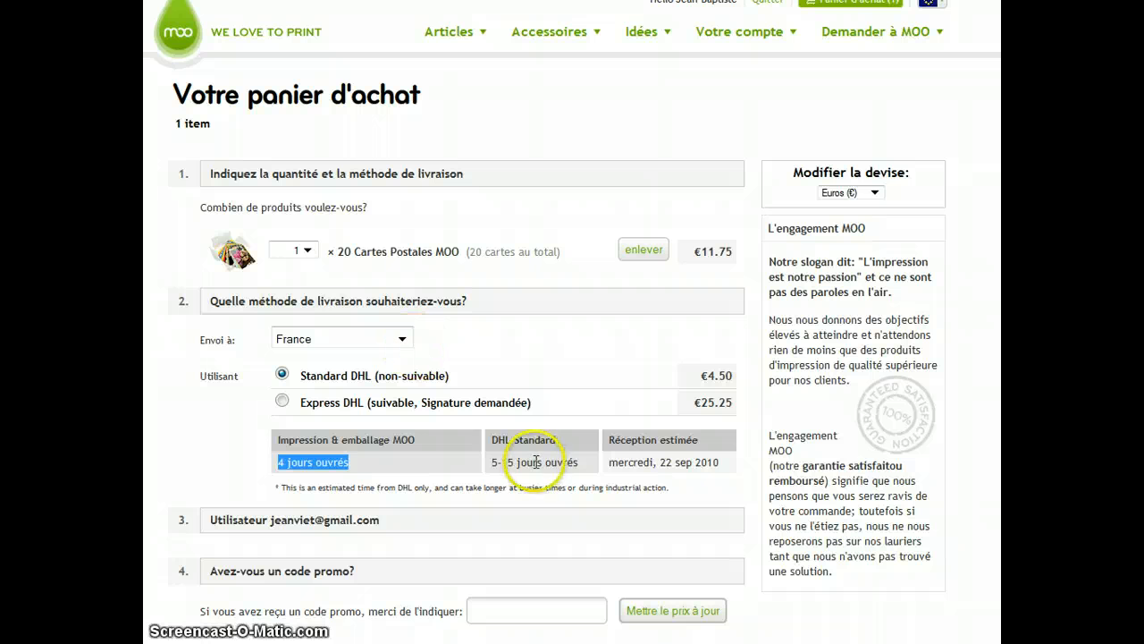
drag(492, 462, 548, 462)
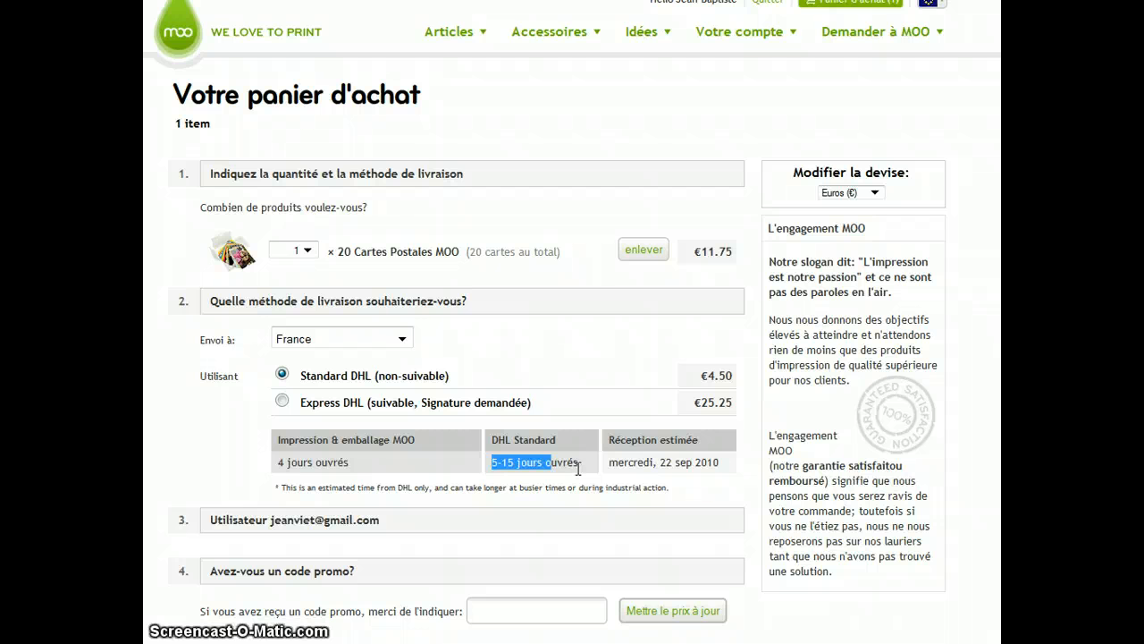
scroll(572, 322, down, 5)
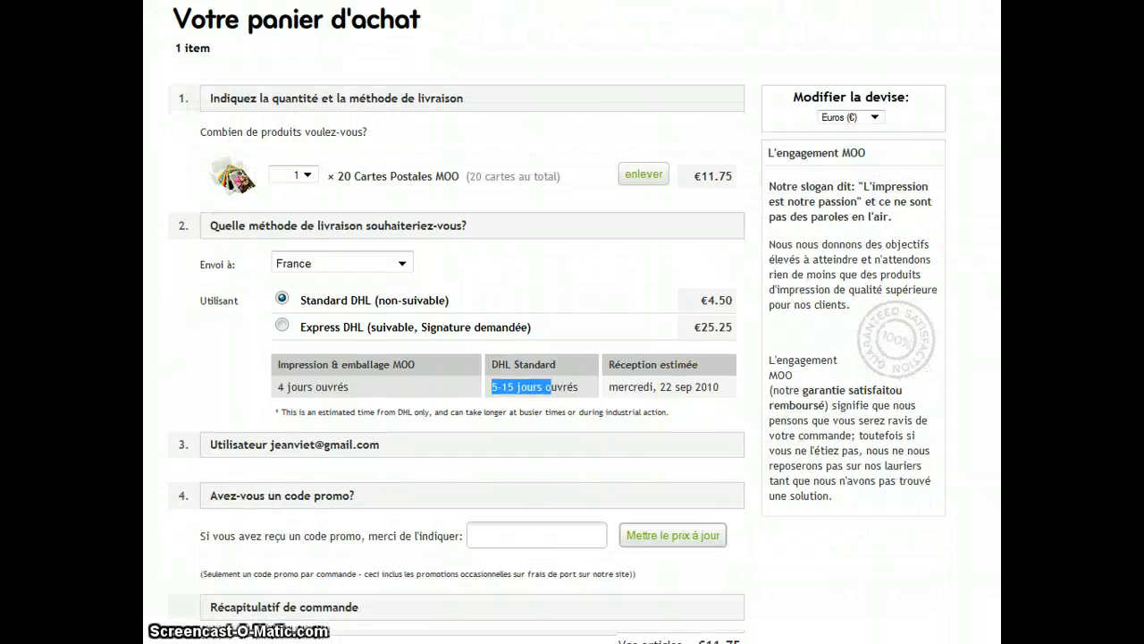
scroll(572, 321, up, 4)
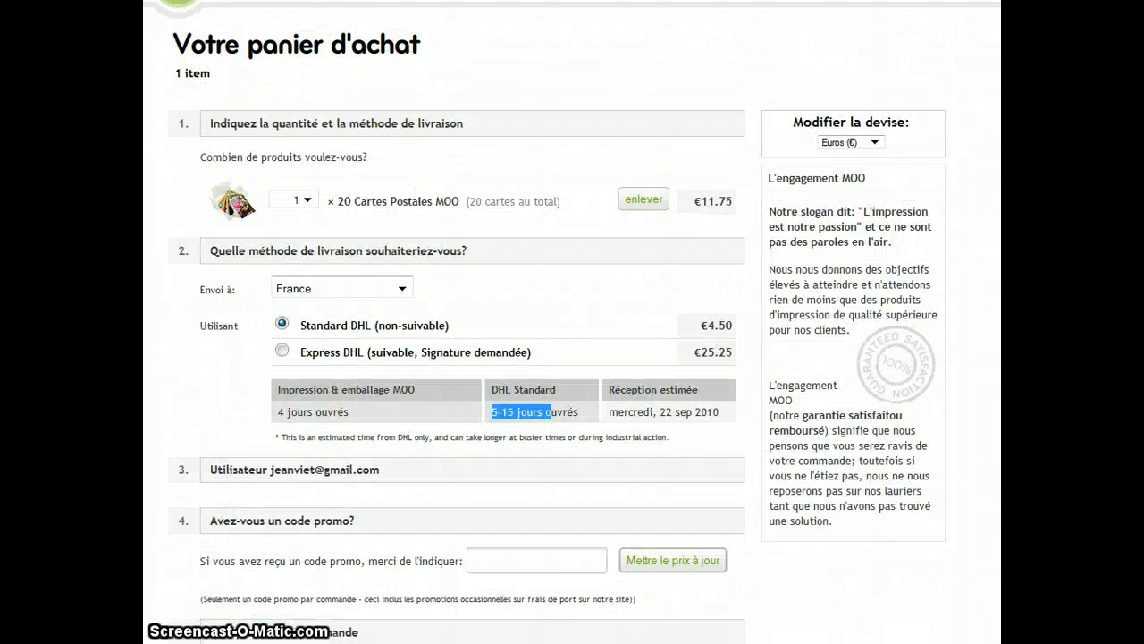
scroll(572, 321, down, 3)
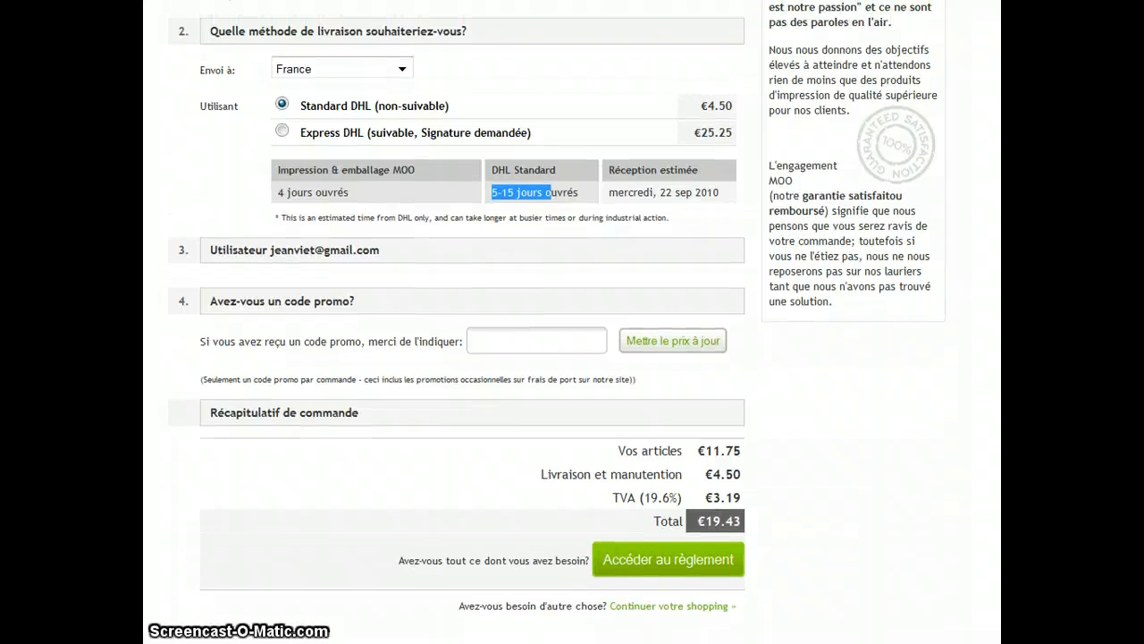
scroll(573, 322, up, 1)
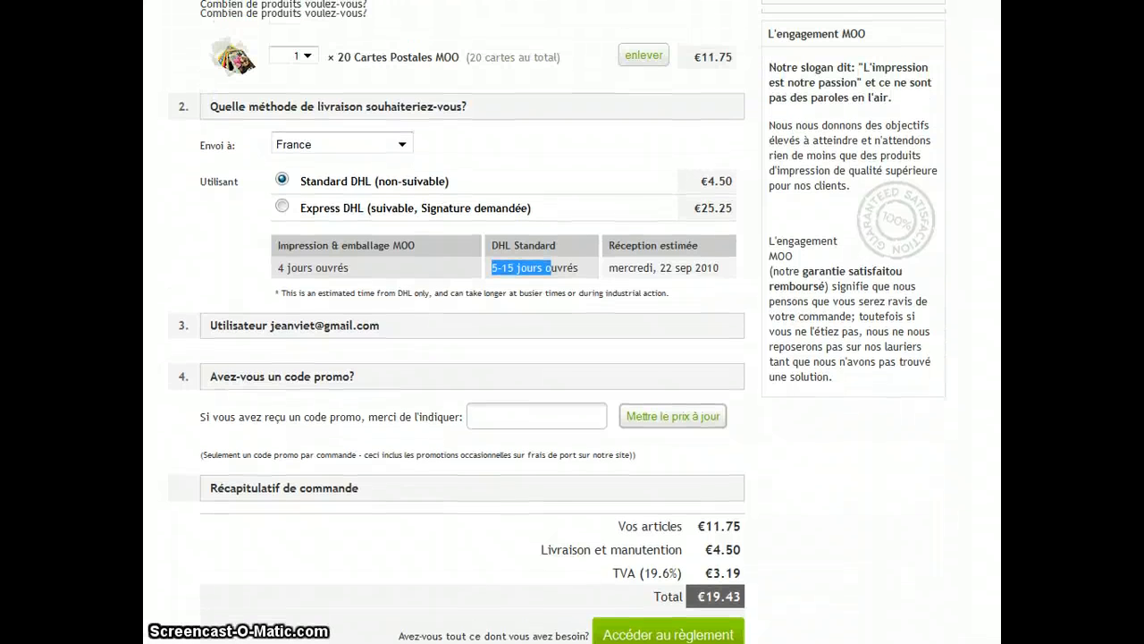
scroll(652, 358, down, 2)
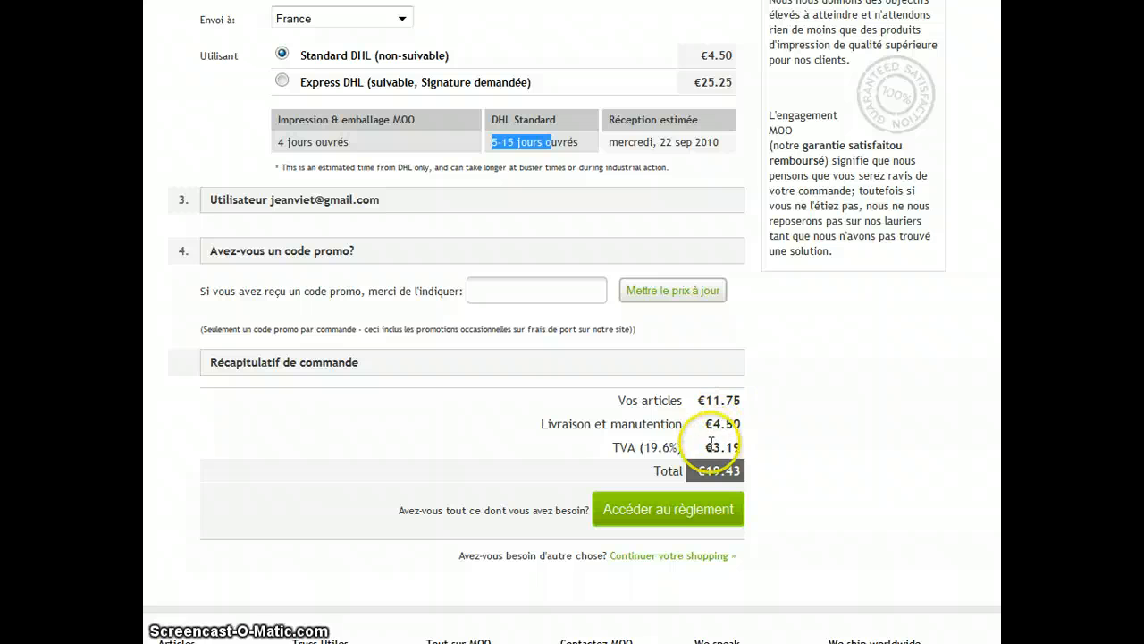
drag(708, 428, 762, 455)
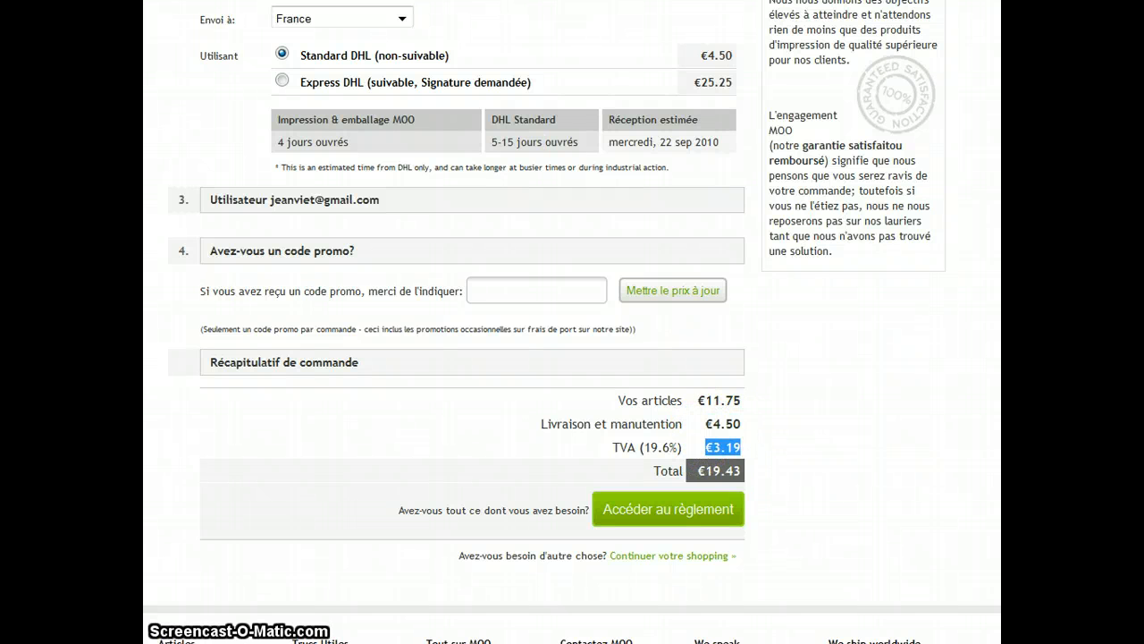
scroll(465, 357, up, 3)
scroll(465, 357, down, 2)
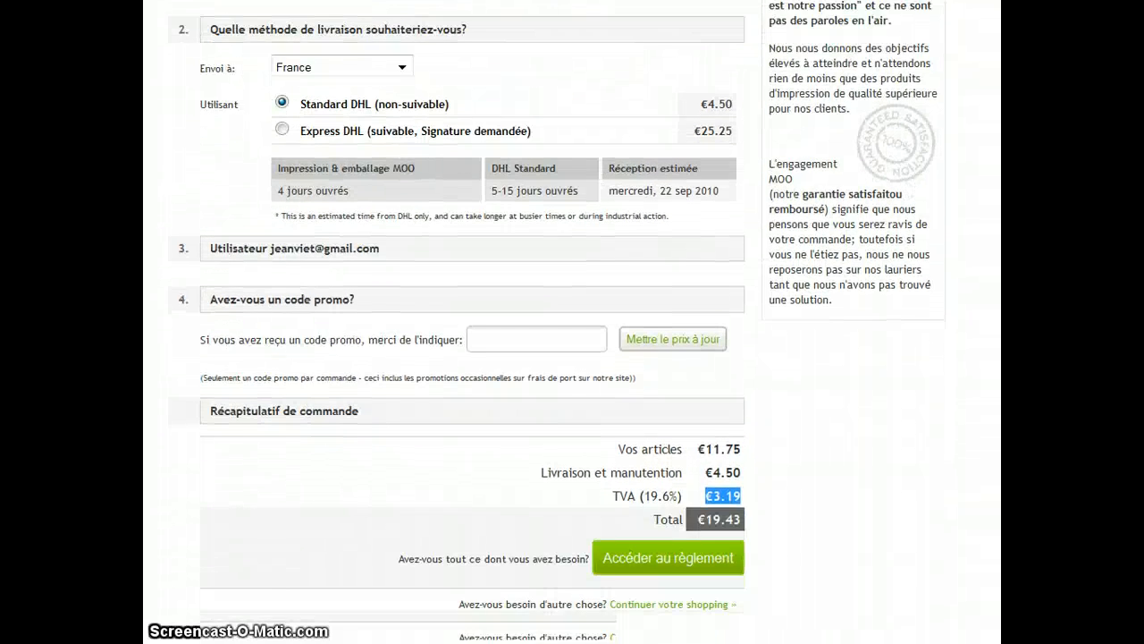
scroll(573, 322, up, 3)
scroll(554, 321, up, 1)
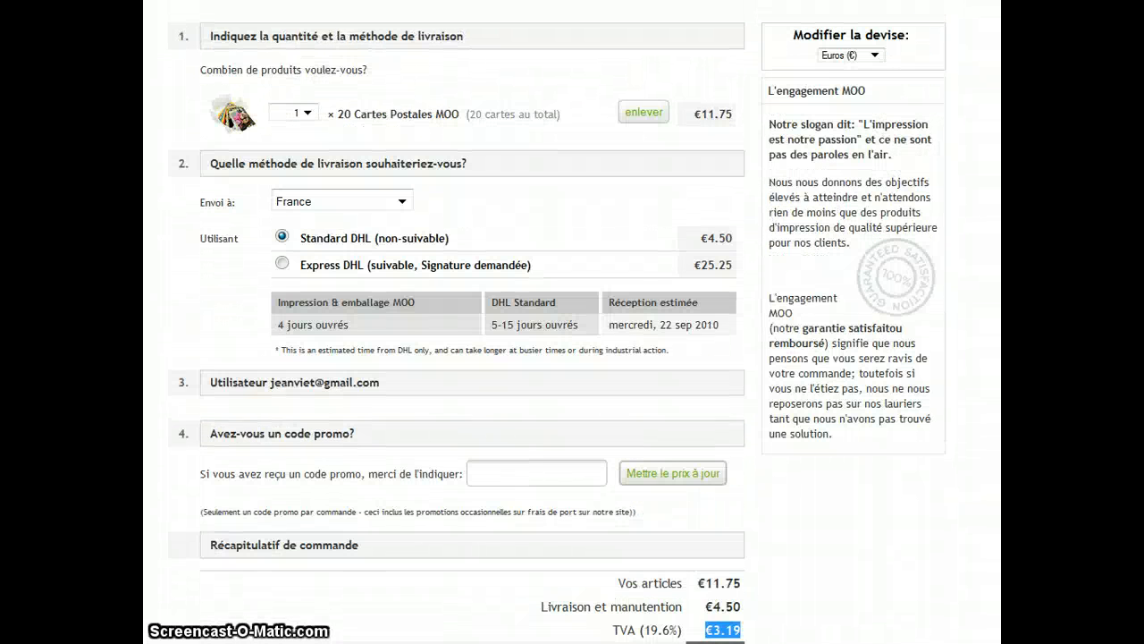
scroll(572, 321, down, 4)
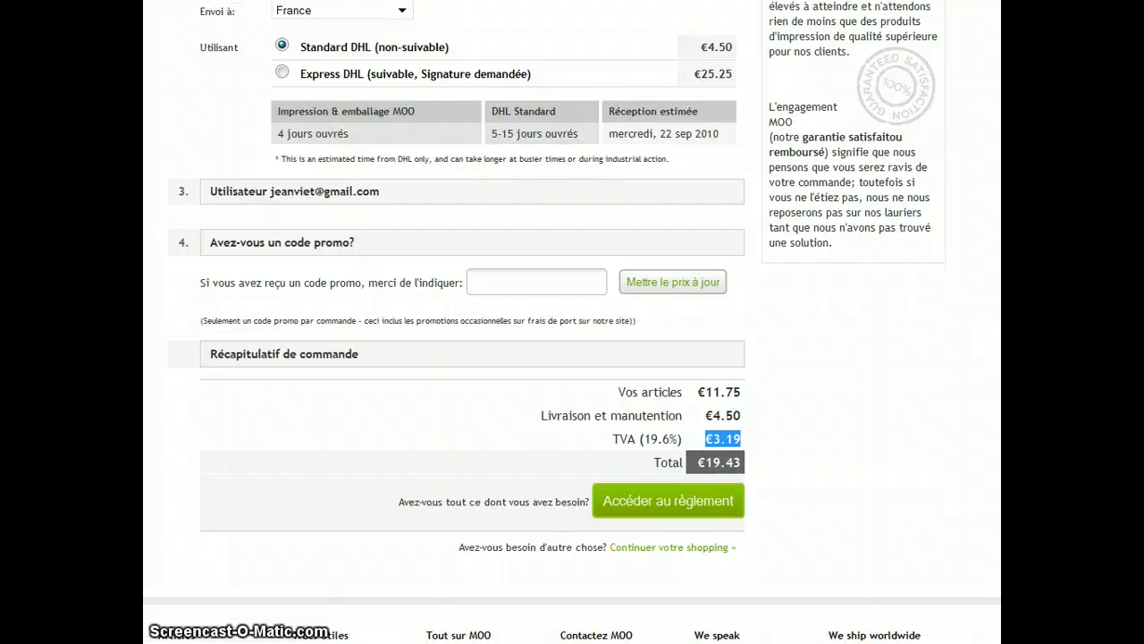
- Examine the order summary lines, highlighting the items subtotal amount
scroll(572, 322, up, 4)
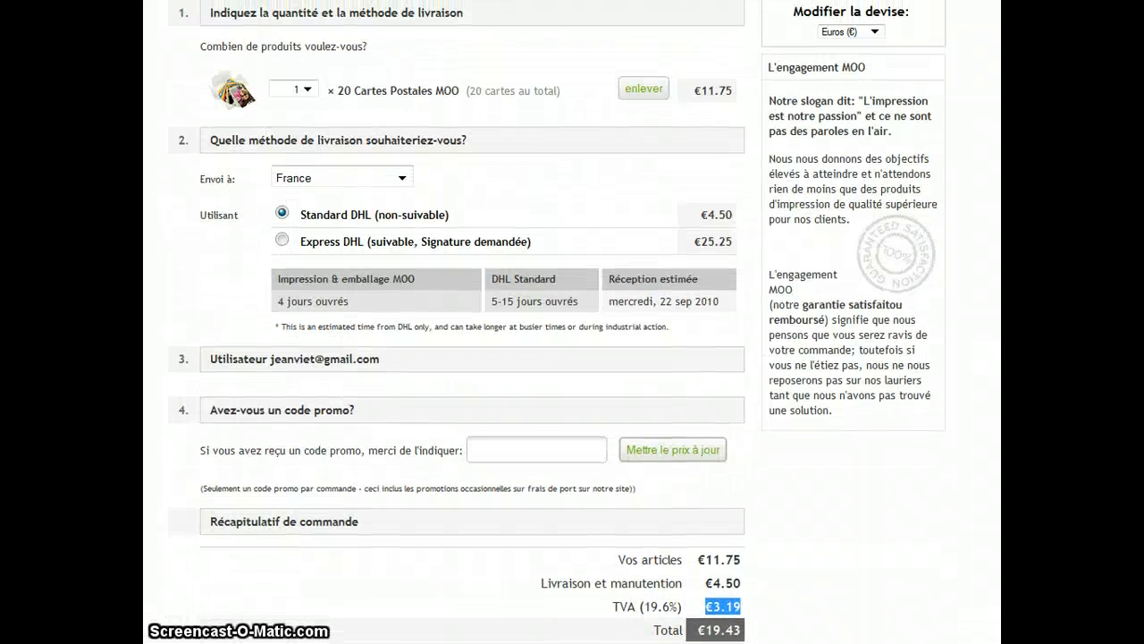
scroll(572, 322, down, 3)
scroll(572, 322, up, 2)
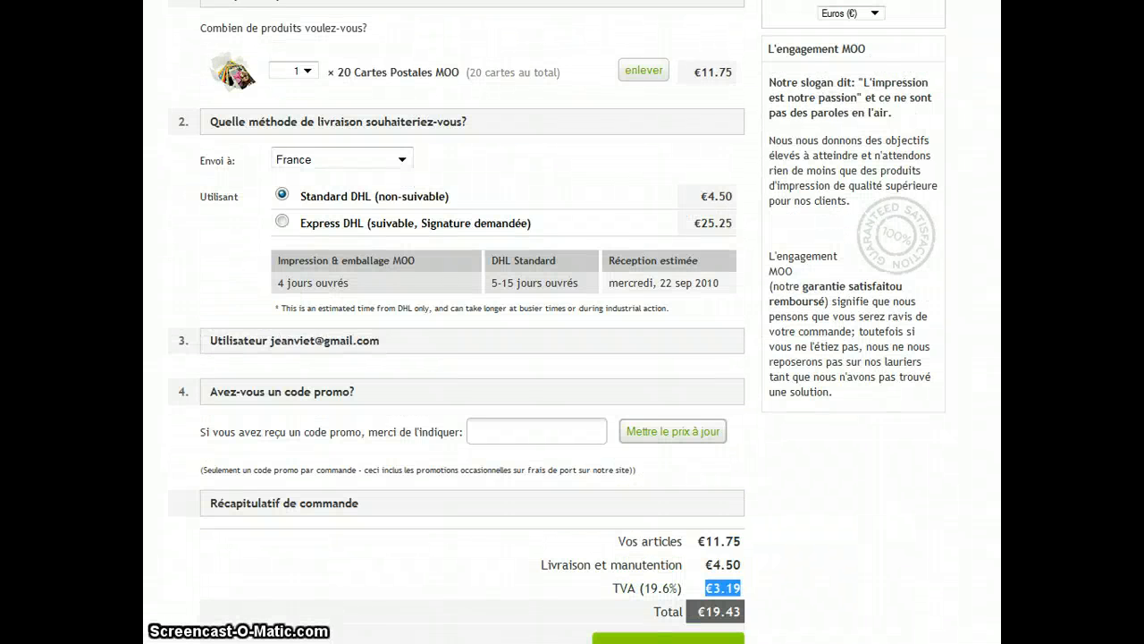
scroll(572, 322, down, 3)
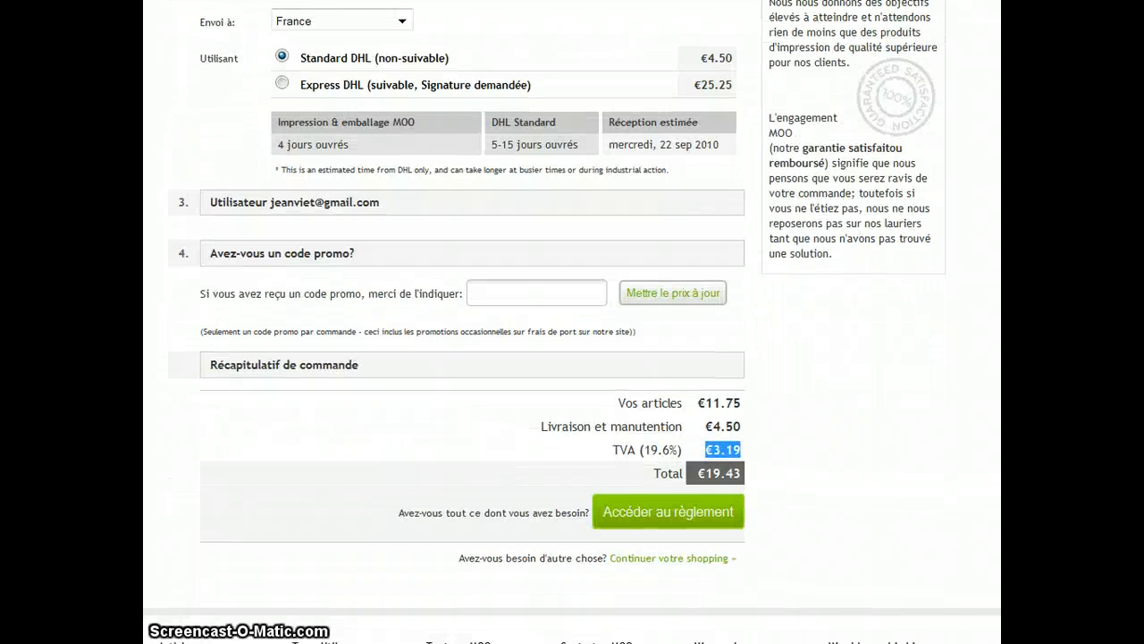
scroll(909, 462, up, 2)
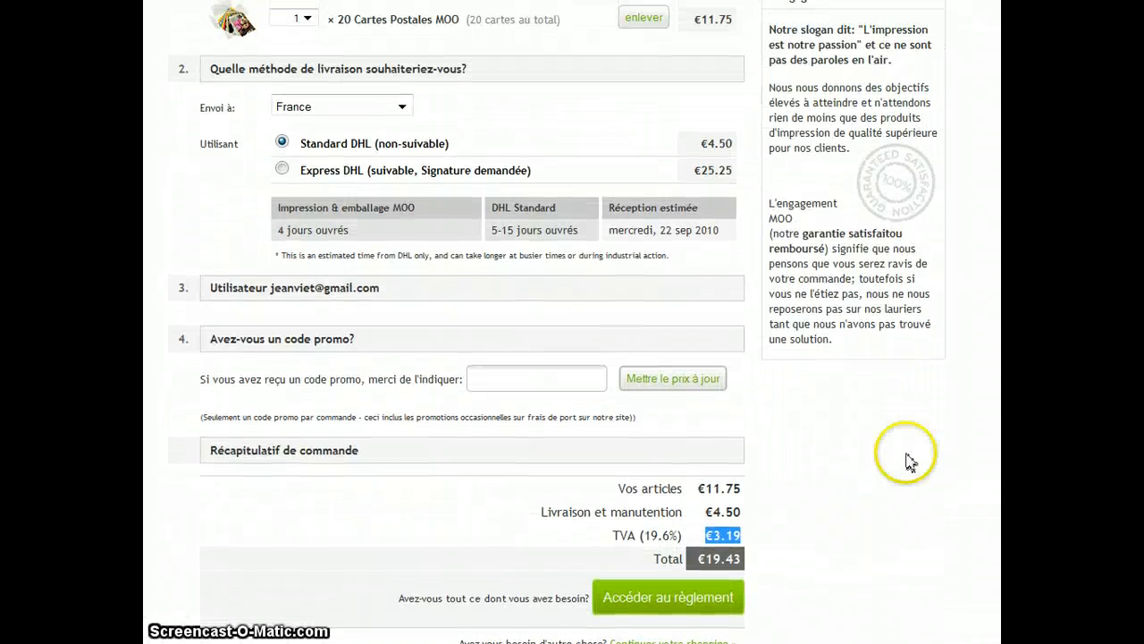
drag(705, 488, 747, 495)
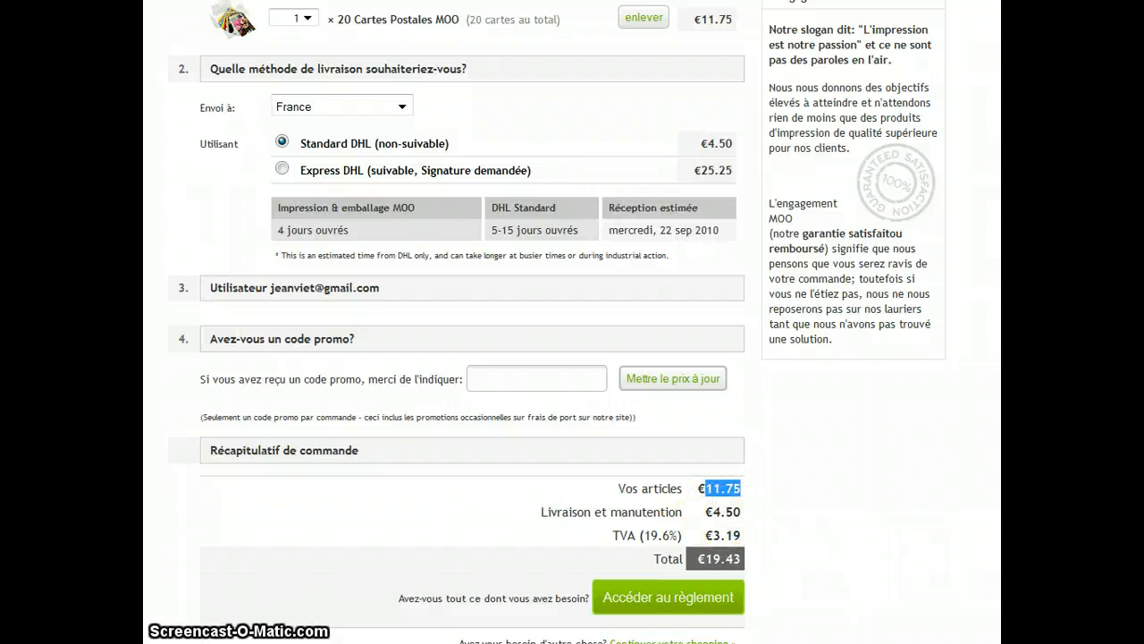
scroll(572, 322, up, 3)
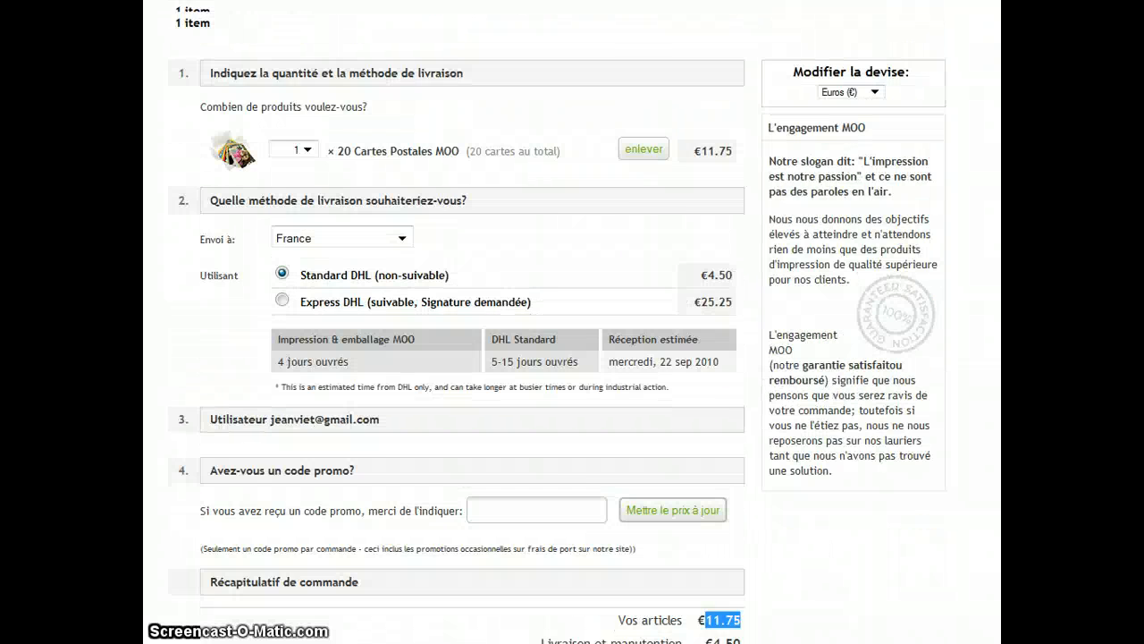
scroll(573, 322, down, 3)
scroll(557, 321, up, 3)
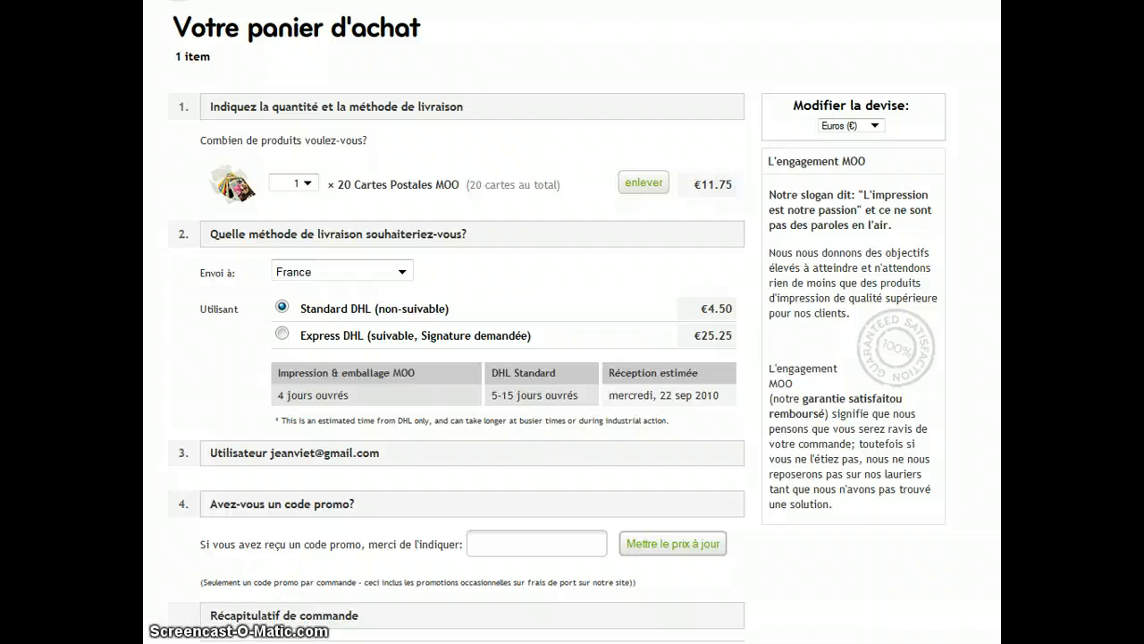
- Focus the promo code field and check where a discount code would go, without entering one
click(546, 545)
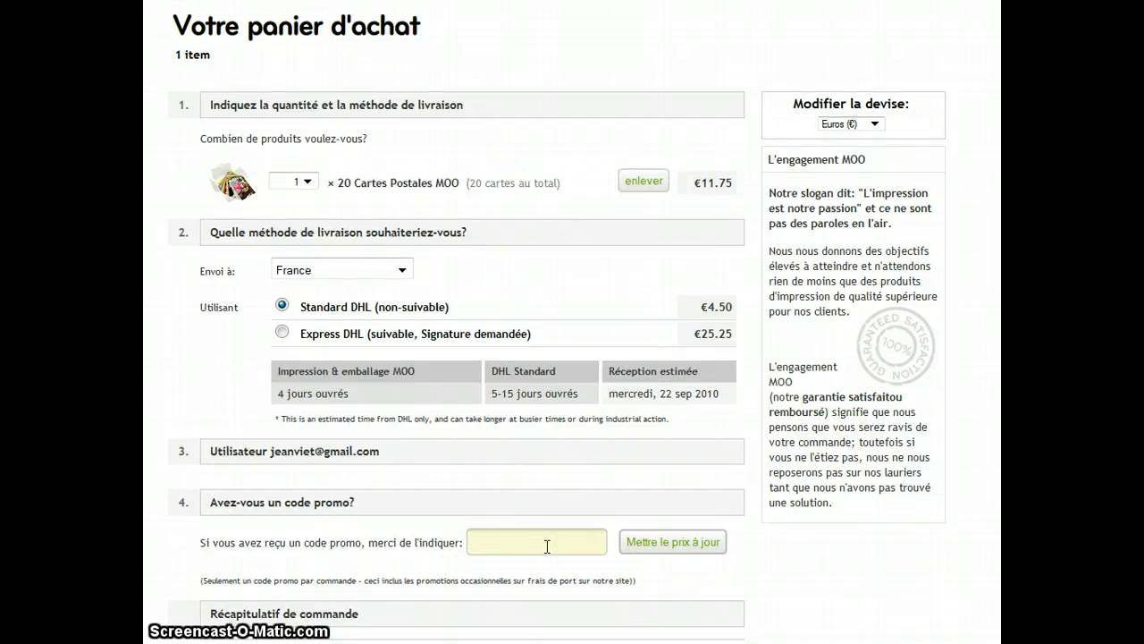
click(526, 546)
click(509, 546)
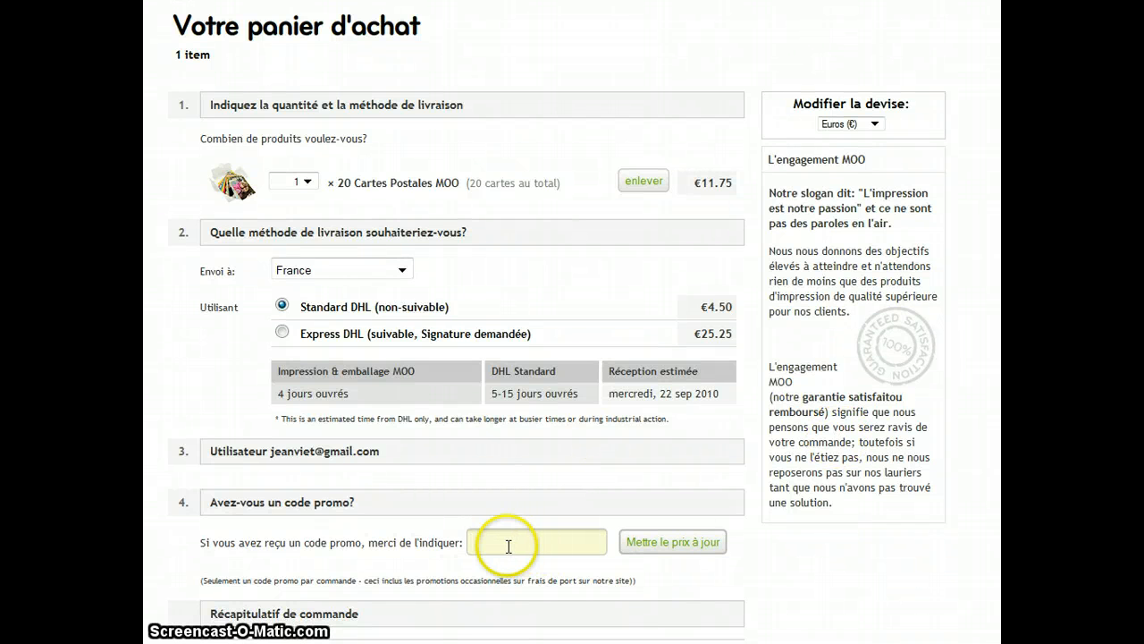
scroll(557, 320, down, 2)
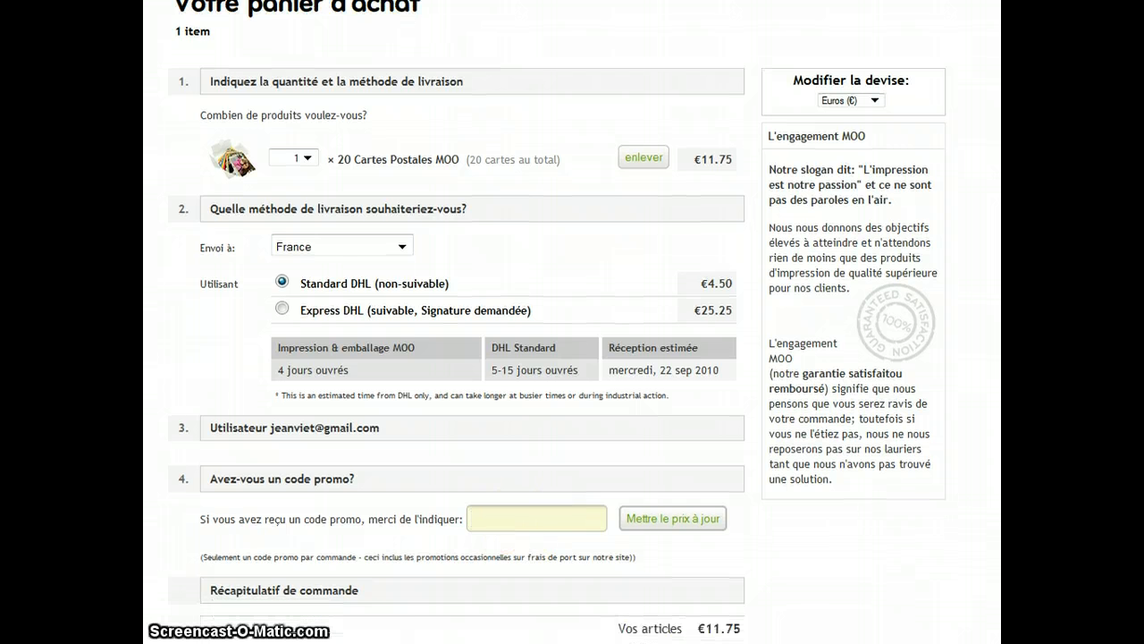
scroll(557, 320, down, 1)
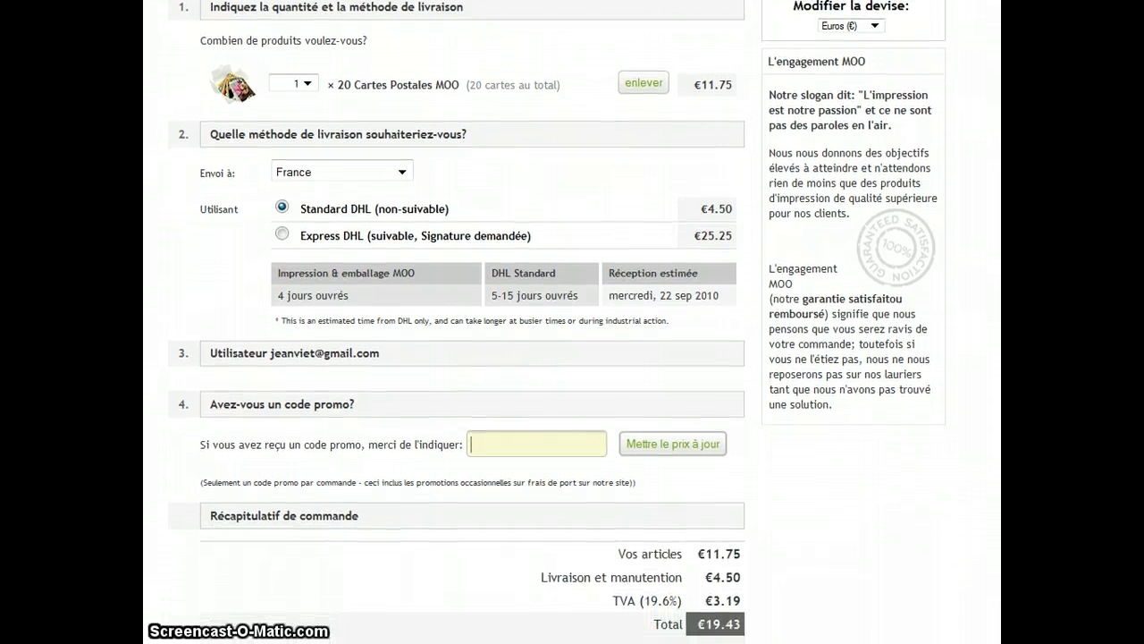
scroll(557, 322, up, 1)
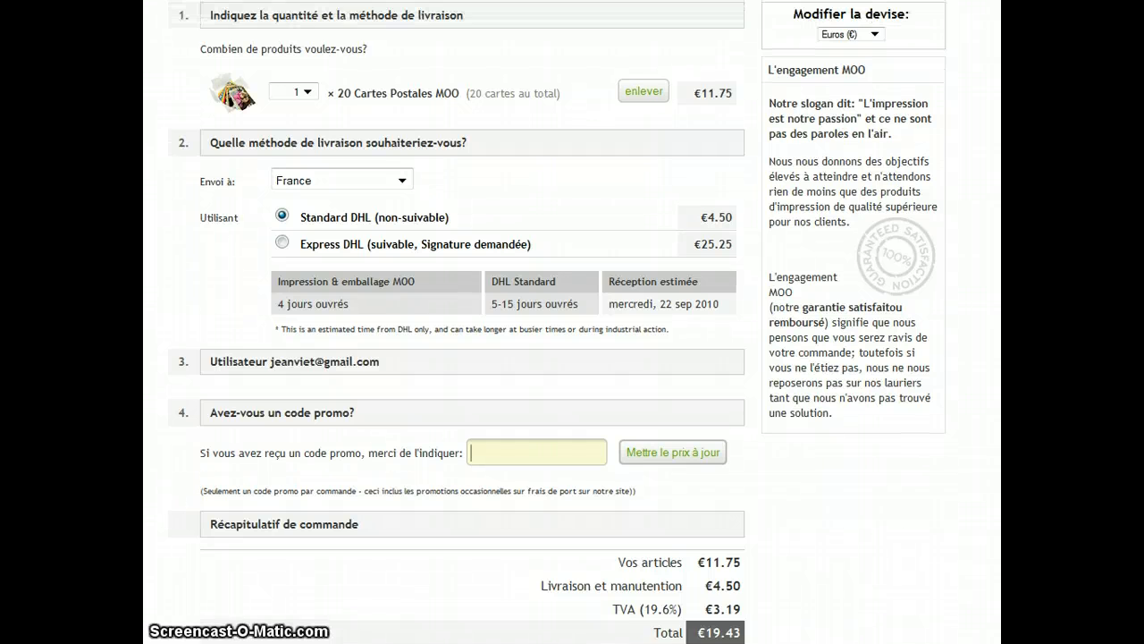
scroll(557, 322, down, 2)
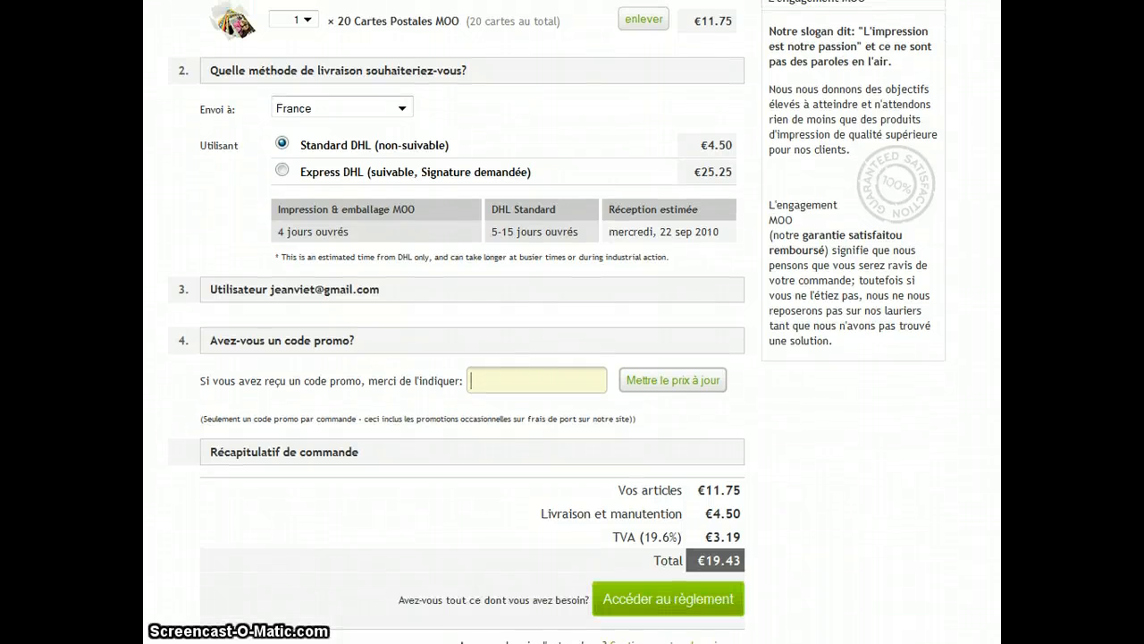
scroll(557, 322, up, 3)
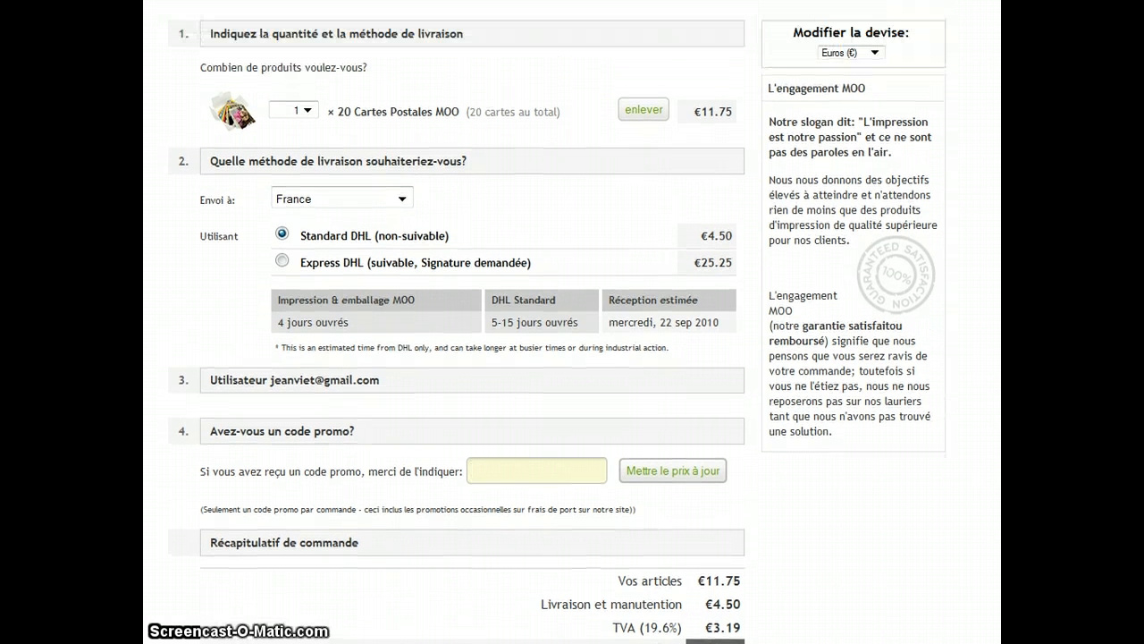
scroll(557, 321, up, 2)
scroll(557, 322, down, 6)
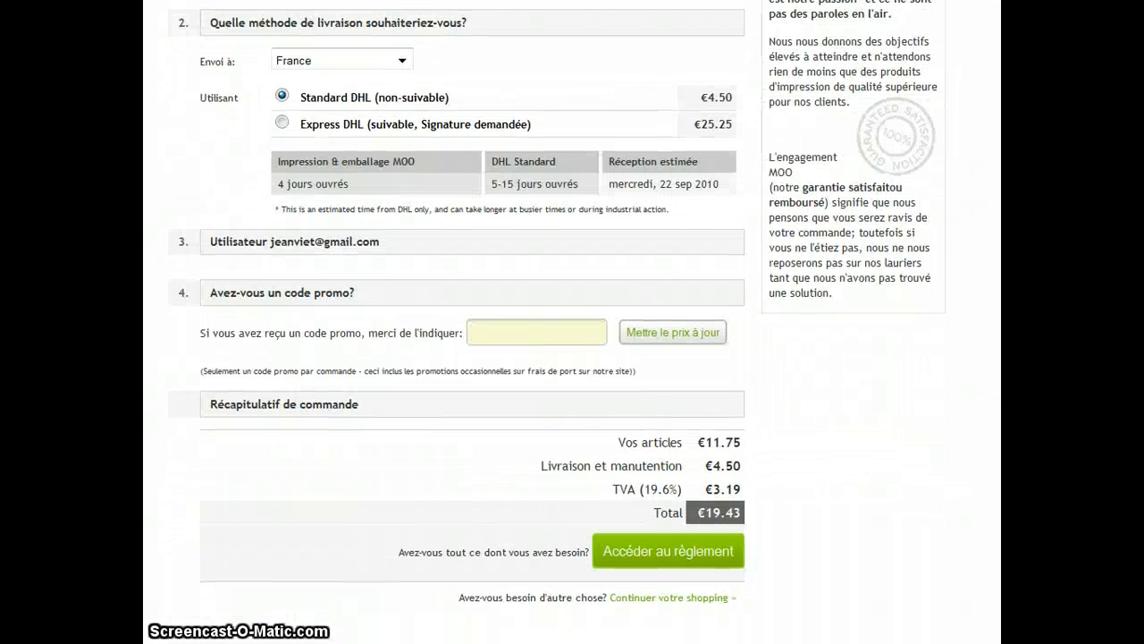
click(536, 335)
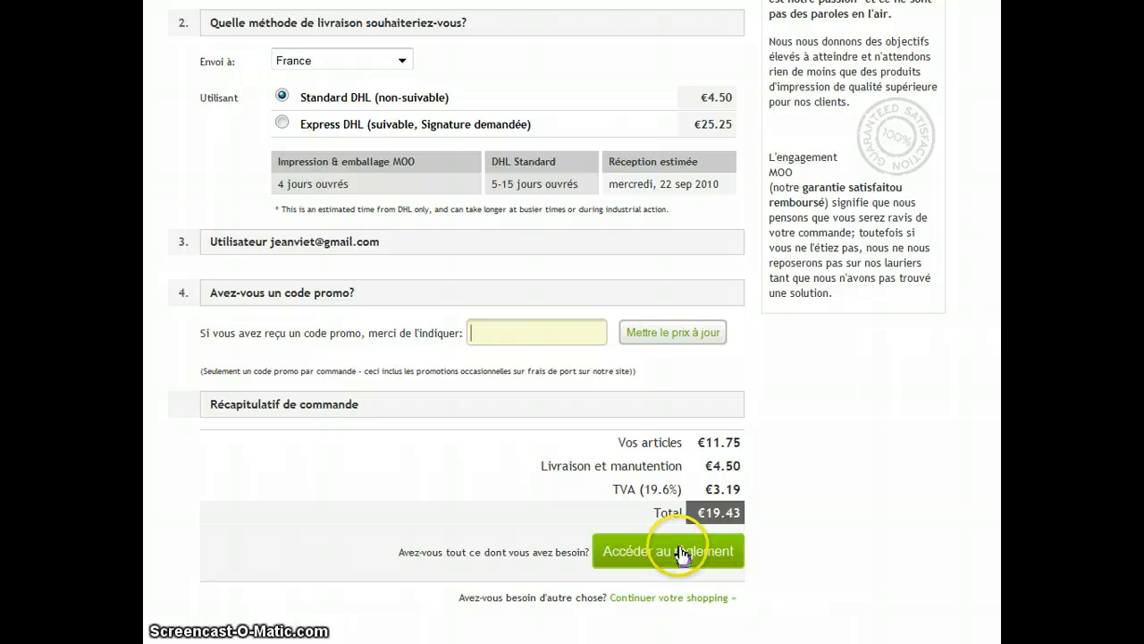
- Look over the whole cart page from its heading down to the proceed-to-payment button
scroll(927, 563, up, 3)
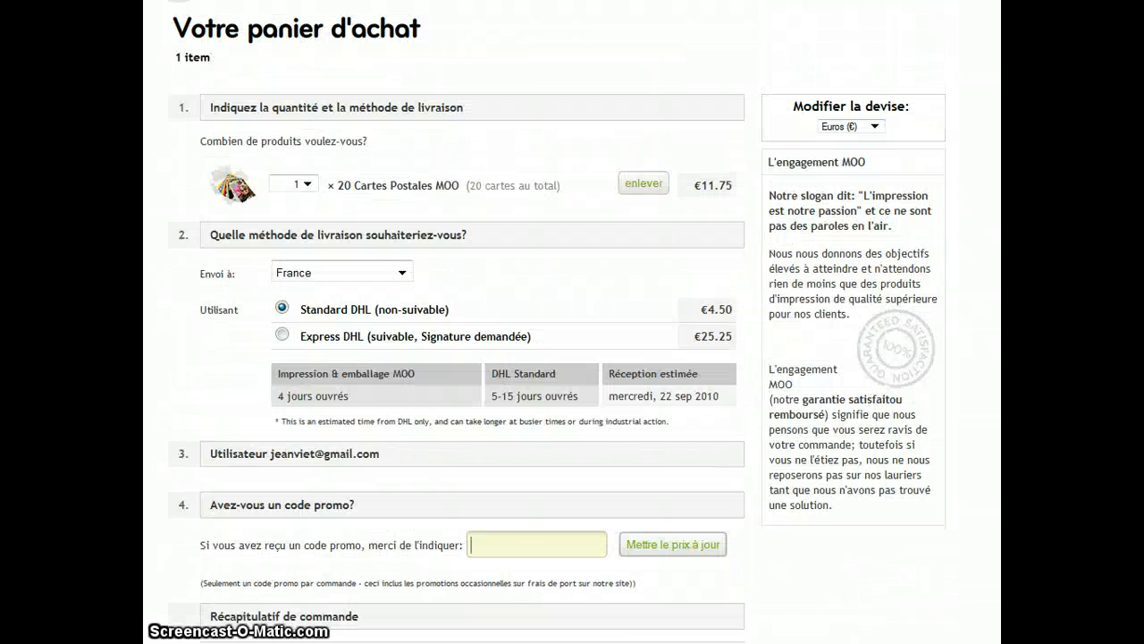
scroll(557, 322, down, 3)
scroll(557, 322, up, 3)
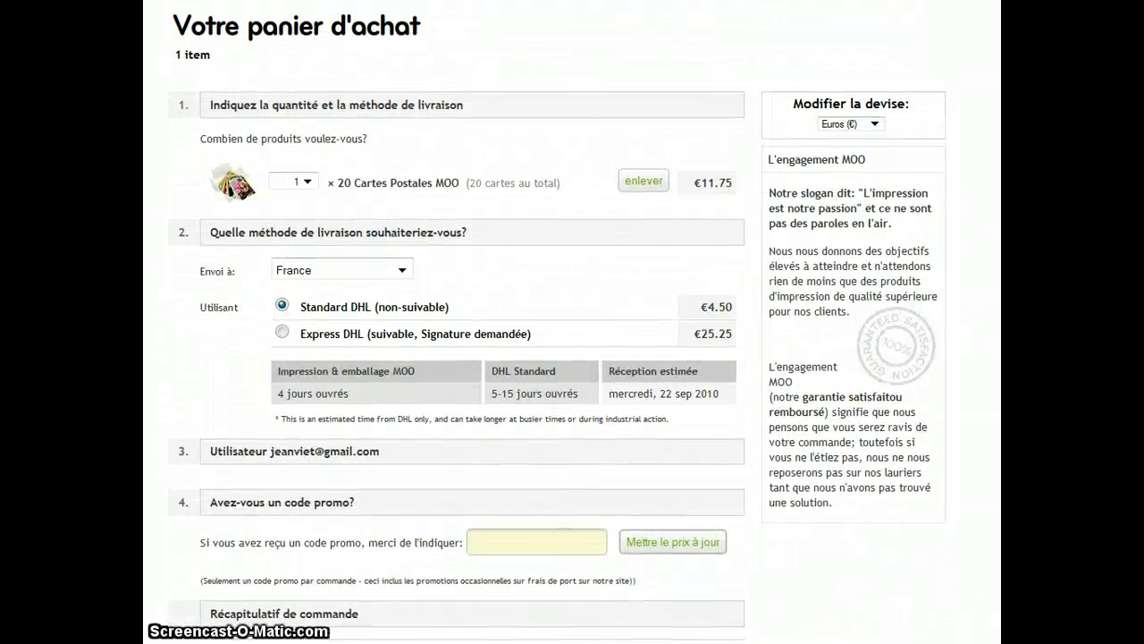
scroll(572, 322, down, 1)
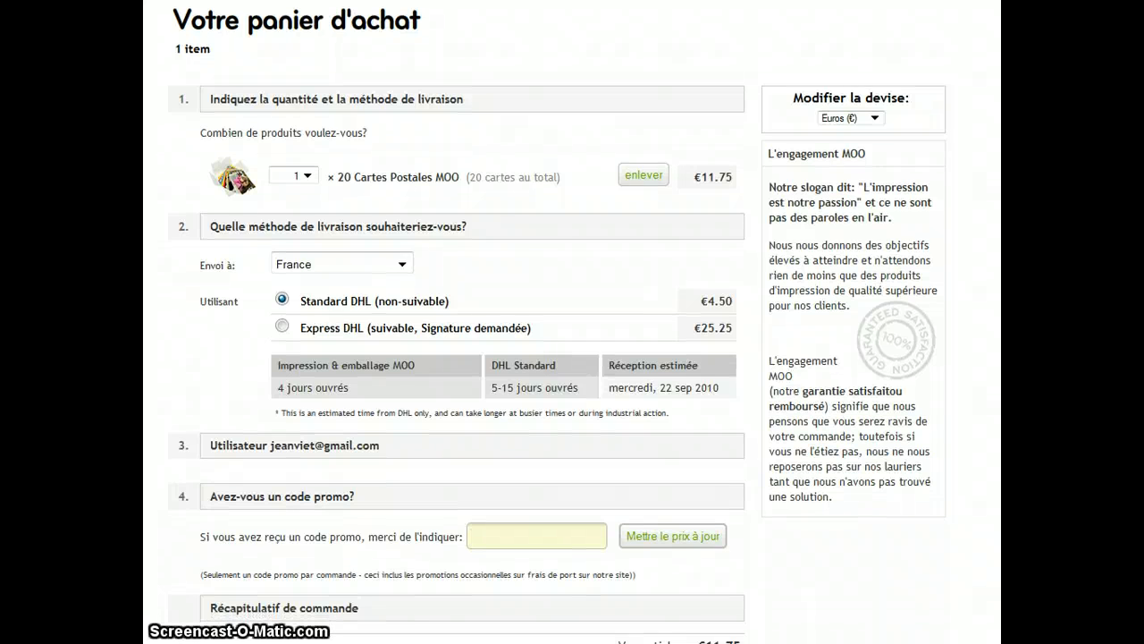
scroll(573, 322, up, 1)
scroll(572, 322, down, 1)
scroll(573, 322, up, 1)
scroll(572, 321, down, 4)
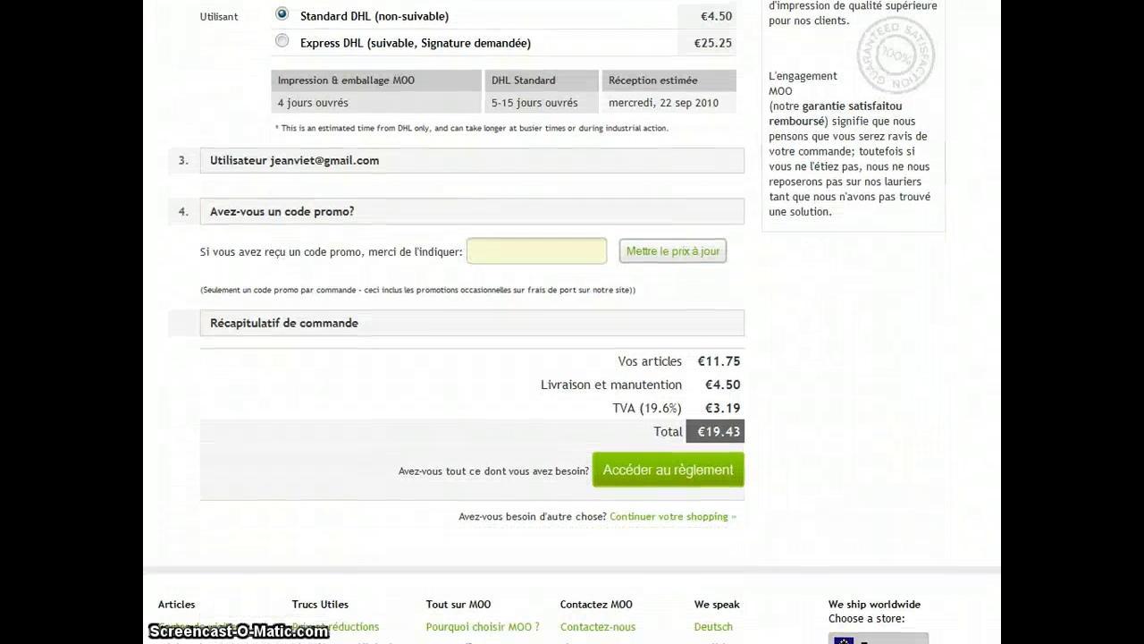